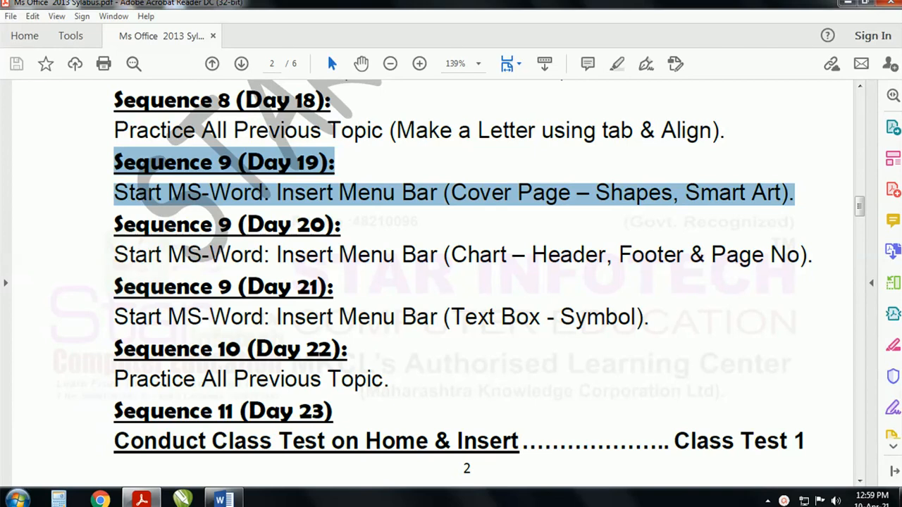
Select the Day 19 Insert Menu Bar topics in the syllabus PDF and switch to the blank Word document
drag(276, 194, 781, 194)
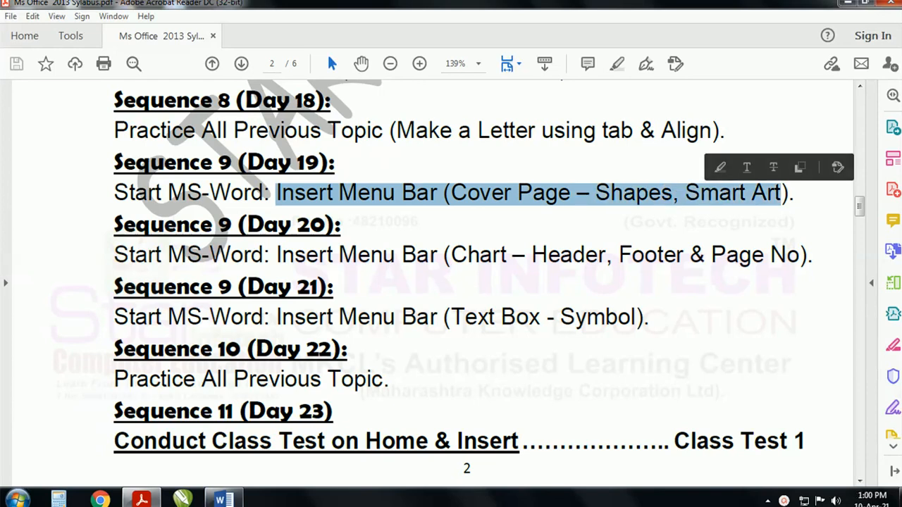
click(222, 500)
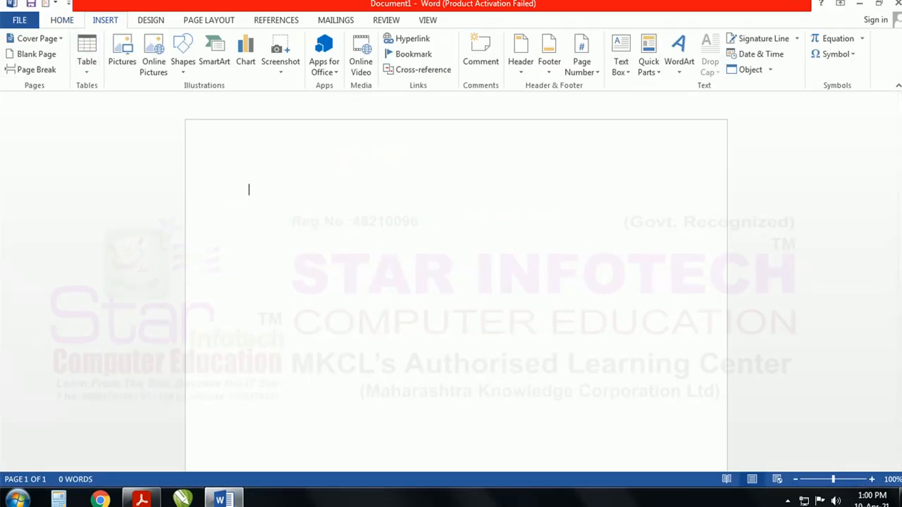
click(62, 21)
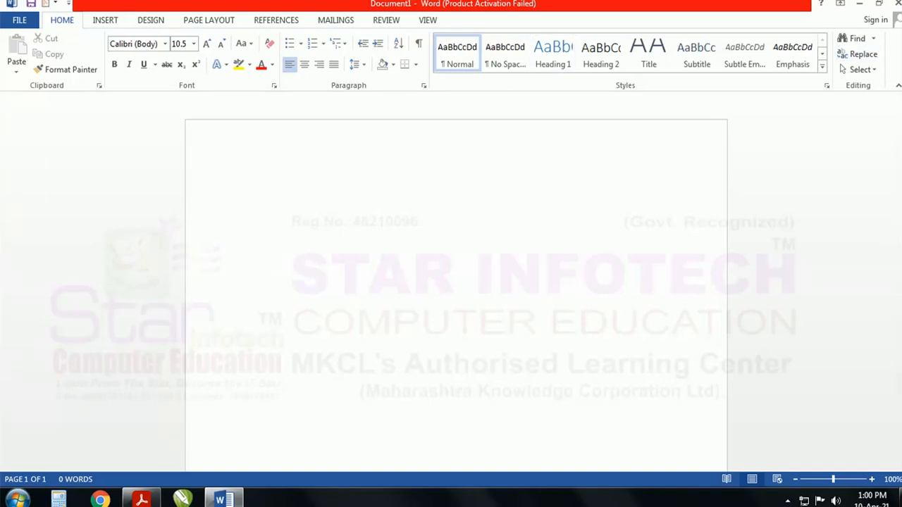
click(105, 20)
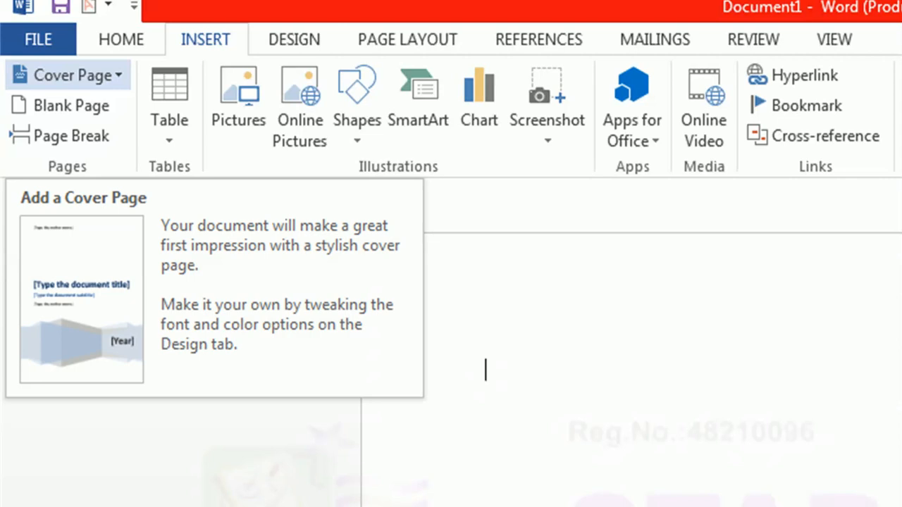
Browse the built-in cover page designs and insert the Filigree cover page into the blank document
click(67, 75)
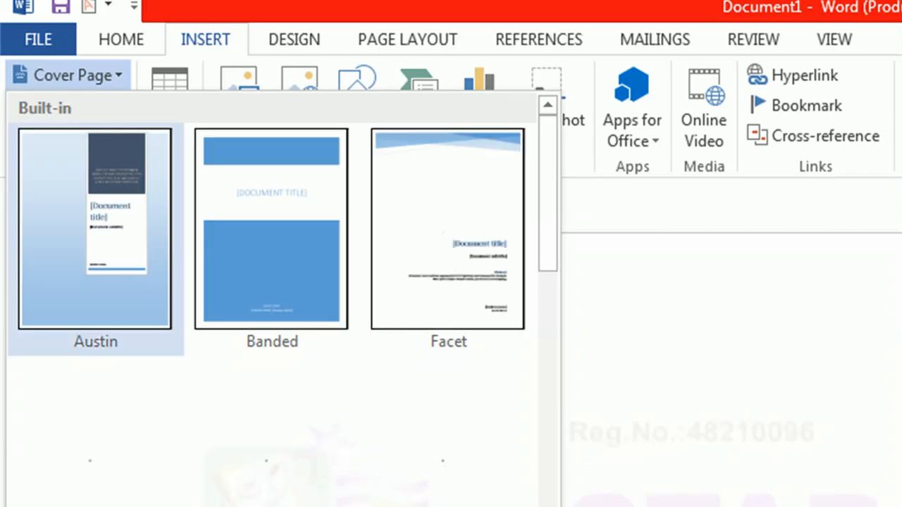
scroll(282, 296, down, 2)
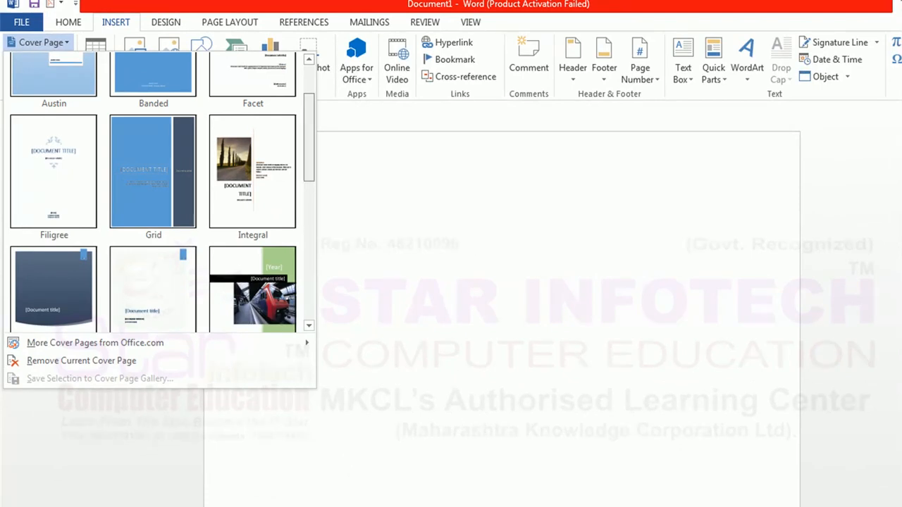
scroll(153, 190, down, 2)
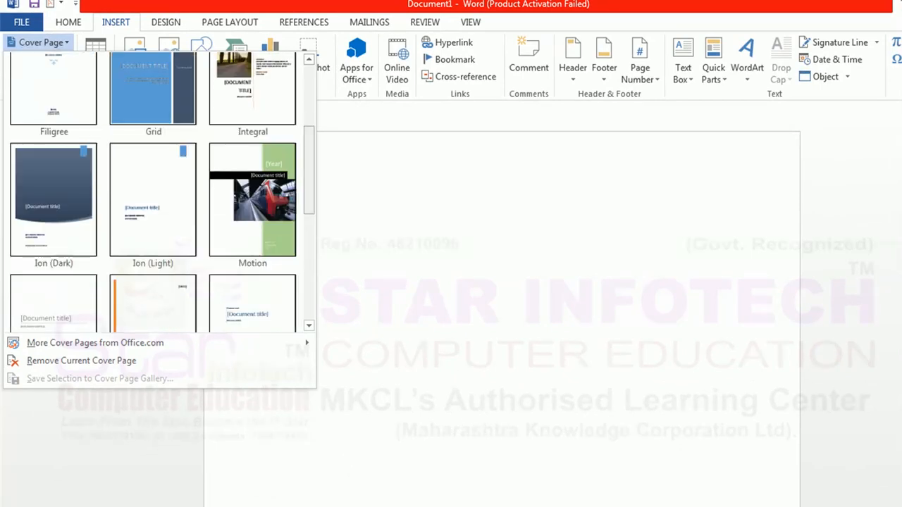
scroll(152, 190, down, 5)
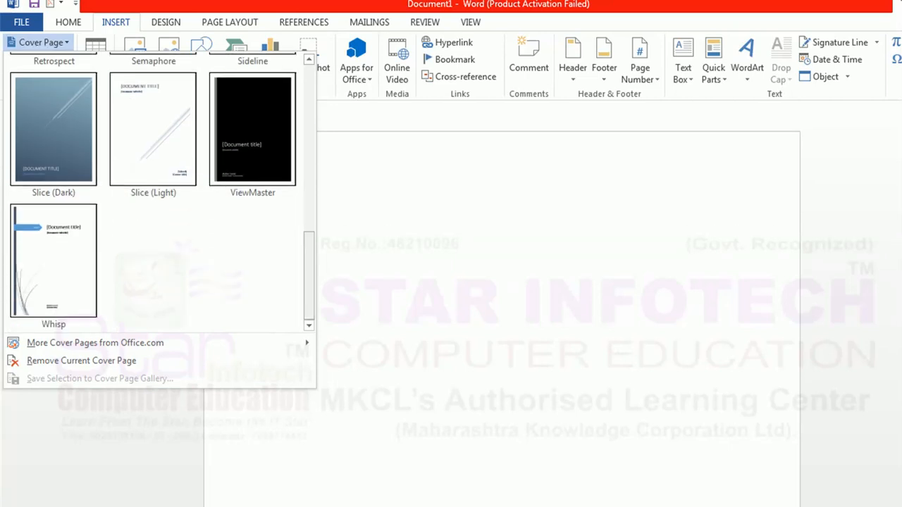
scroll(153, 190, up, 7)
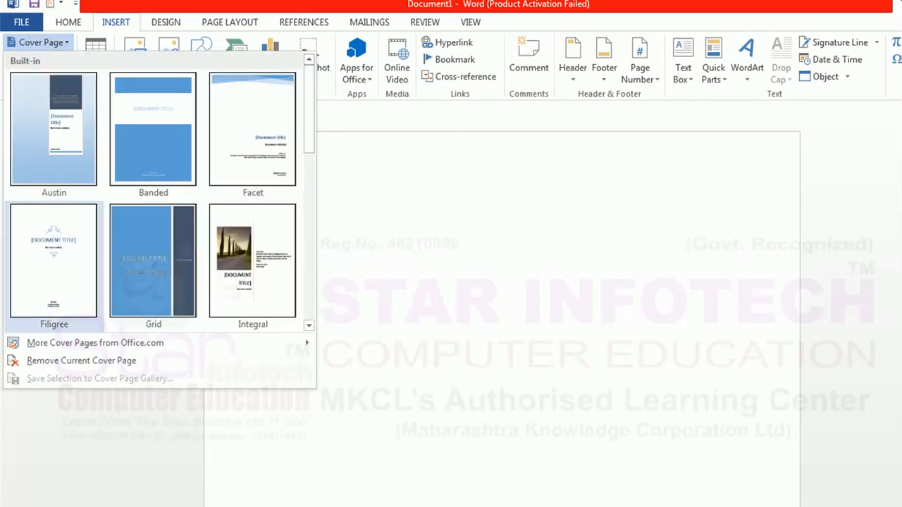
click(54, 261)
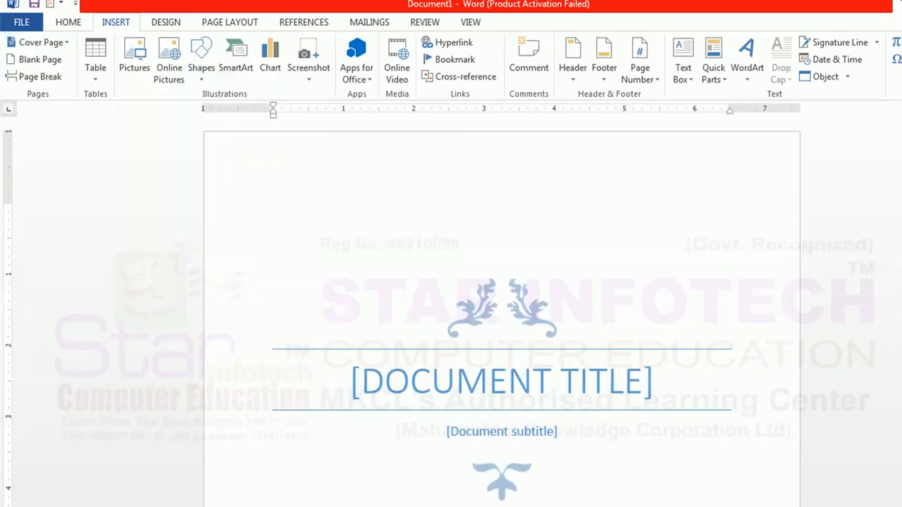
Look over the inserted cover page and show the document's page thumbnails in the Navigation pane
scroll(502, 303, down, 1)
scroll(501, 304, down, 11)
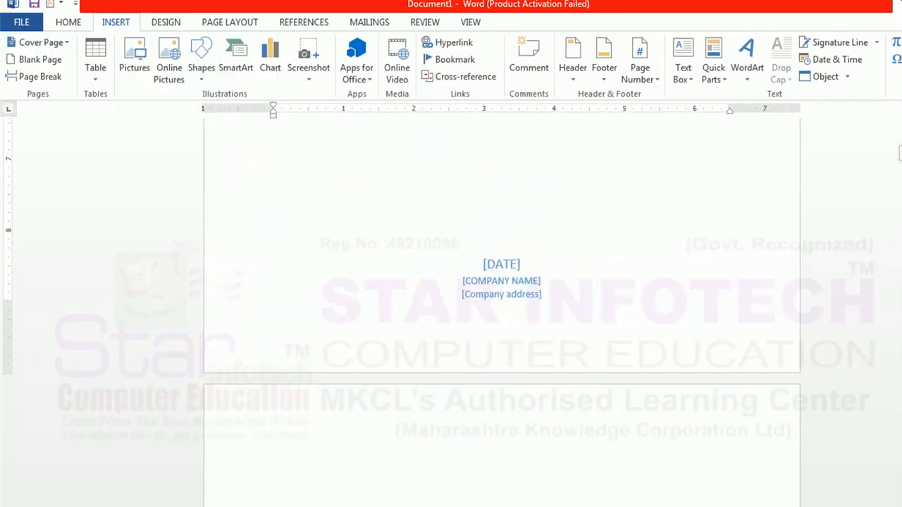
scroll(502, 303, up, 8)
scroll(501, 303, up, 3)
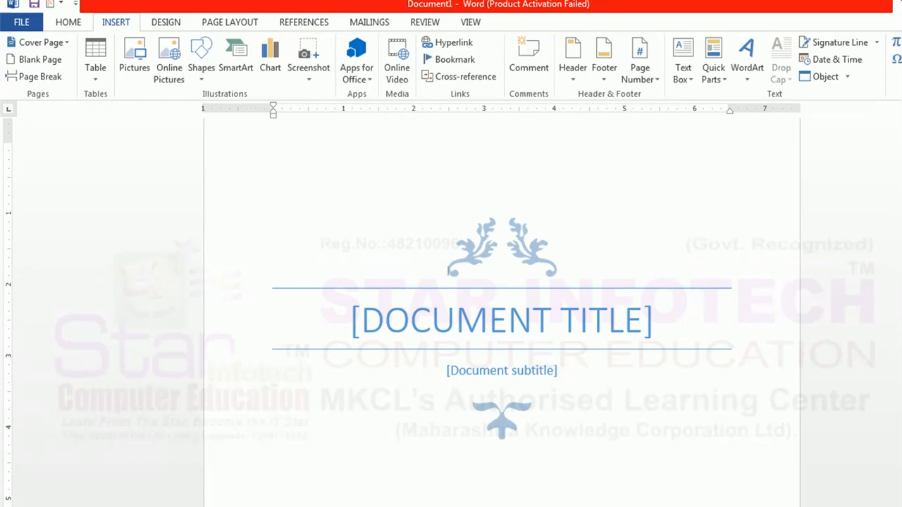
click(28, 506)
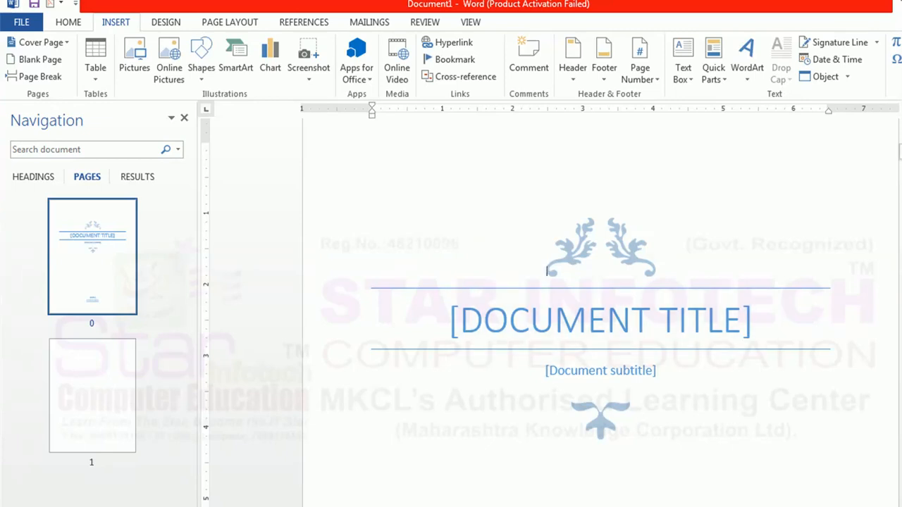
scroll(600, 282, down, 2)
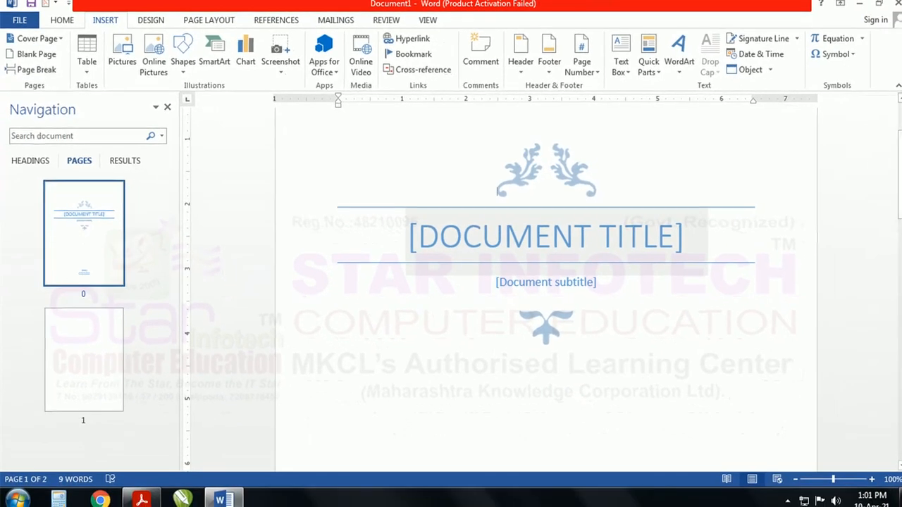
Replace the document title placeholder on the cover page with "STORY BOOK"
click(547, 238)
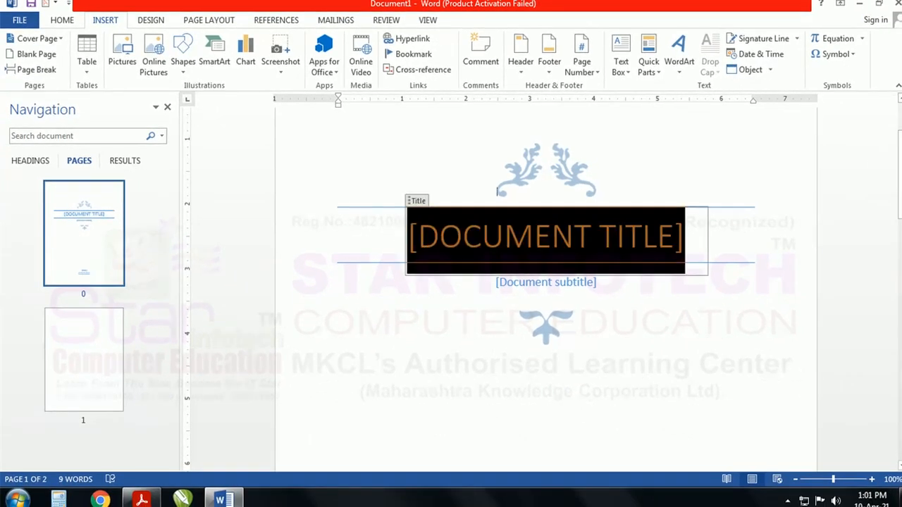
key(Delete)
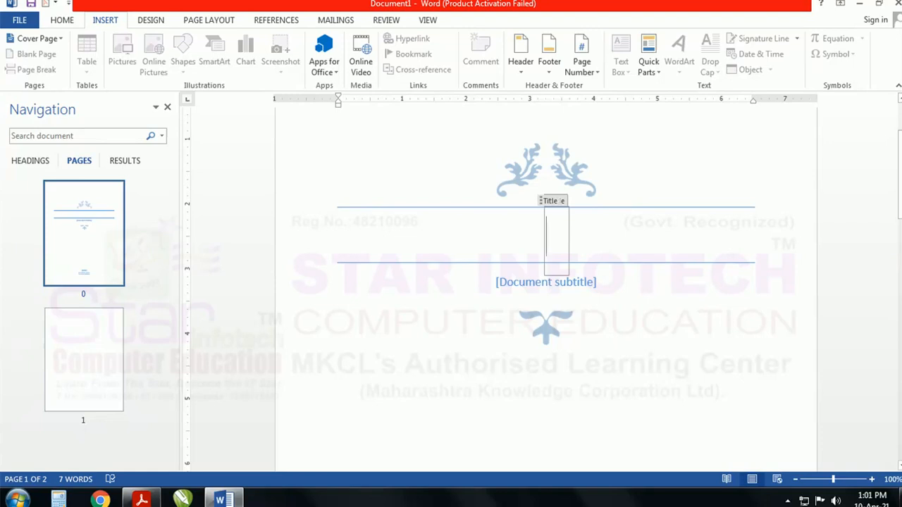
text(STORY)
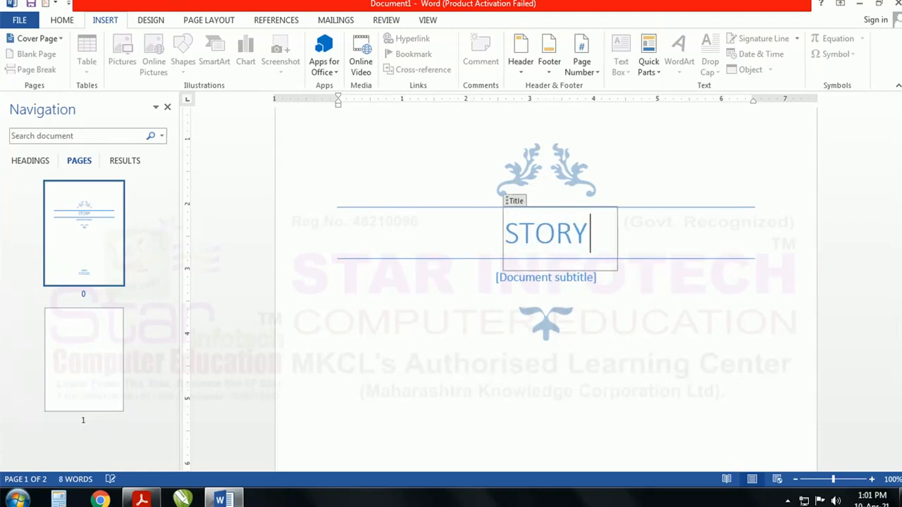
text( BOOK)
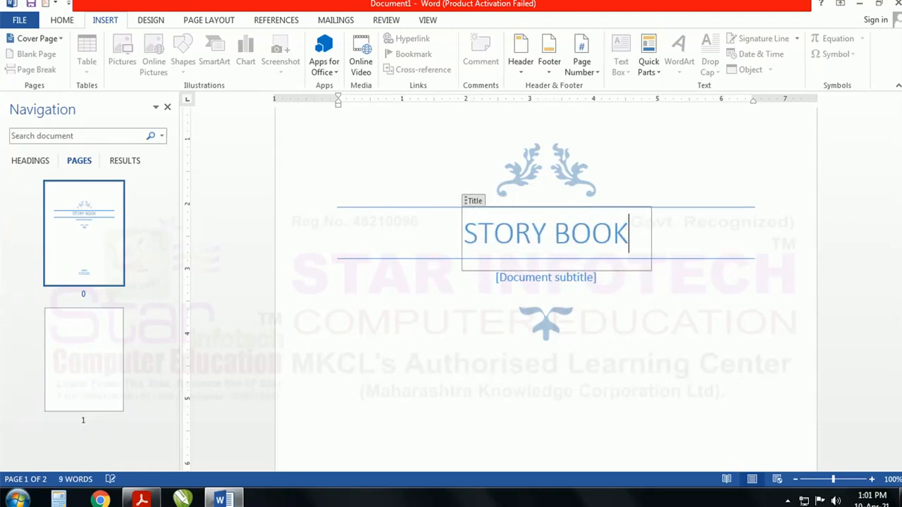
Replace the document subtitle placeholder on the cover page with "horror"
click(550, 277)
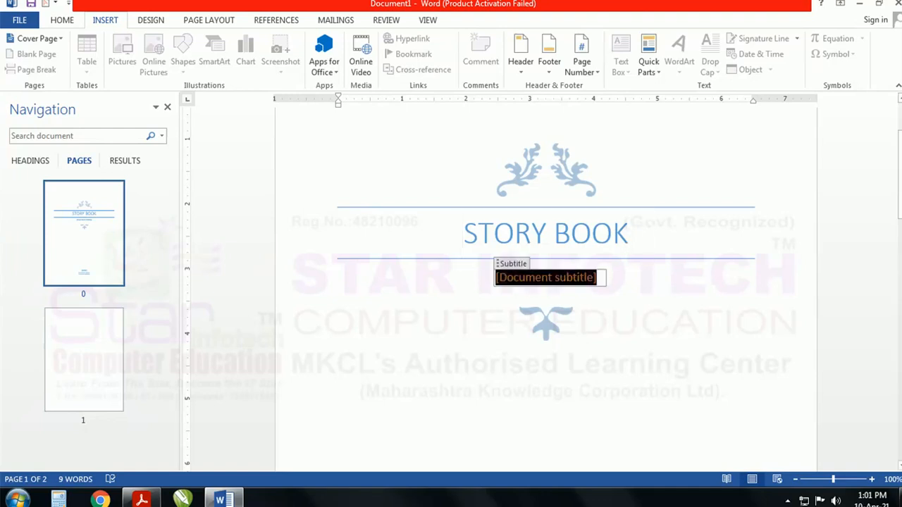
key(Delete)
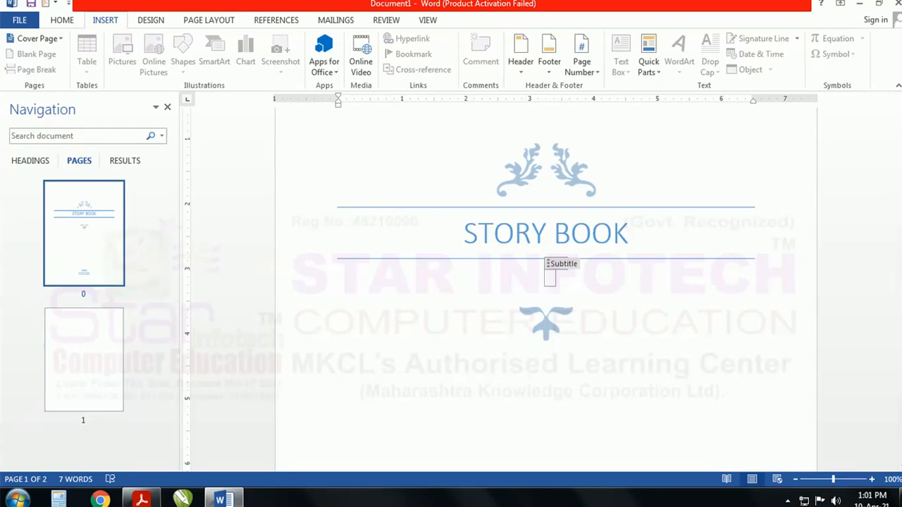
text(hoo)
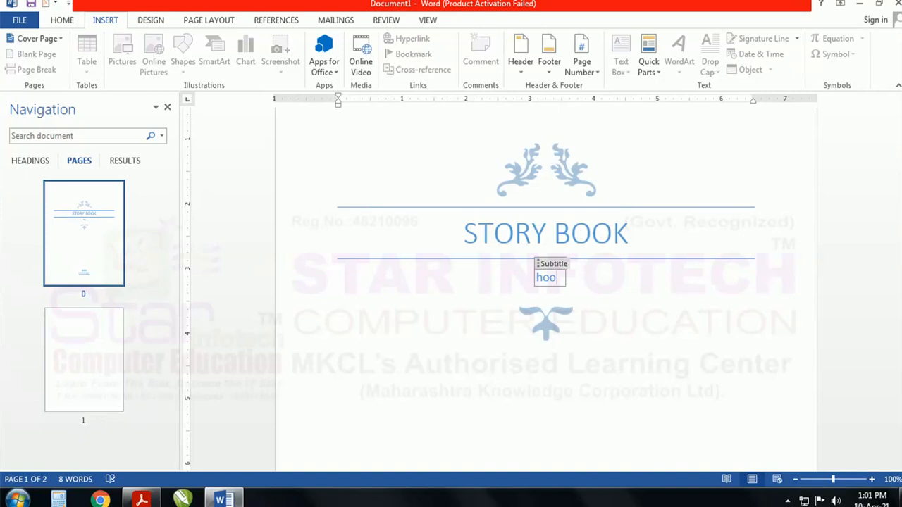
key(BackSpace)
text(rror)
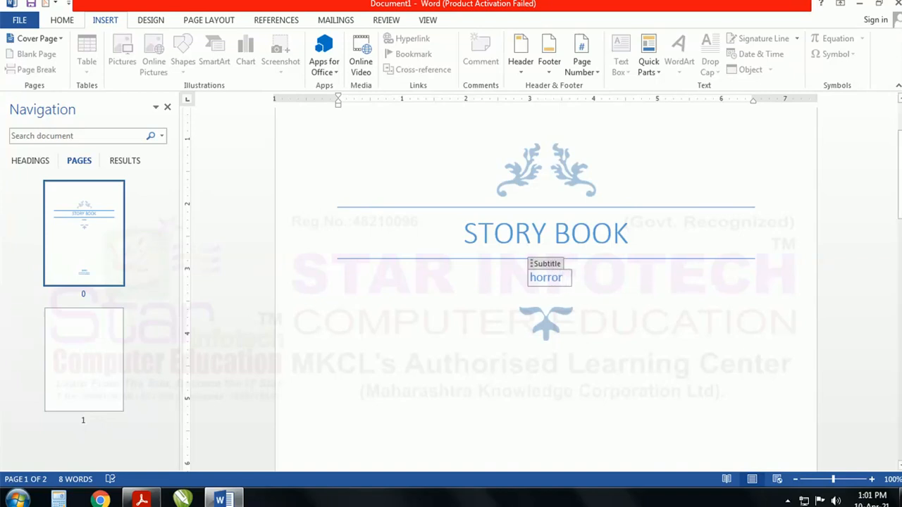
Set the date placeholder near the foot of the cover page to 1/1/2021
drag(900, 160, 900, 248)
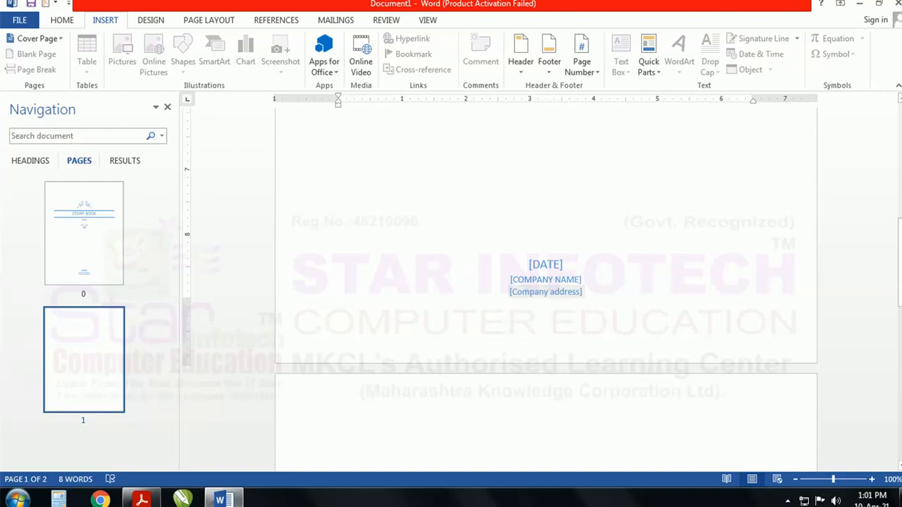
click(550, 266)
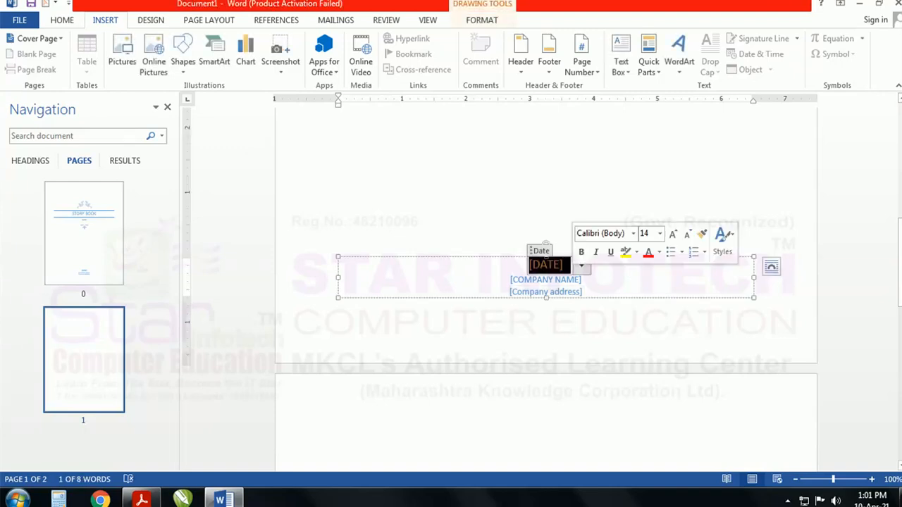
text(1/)
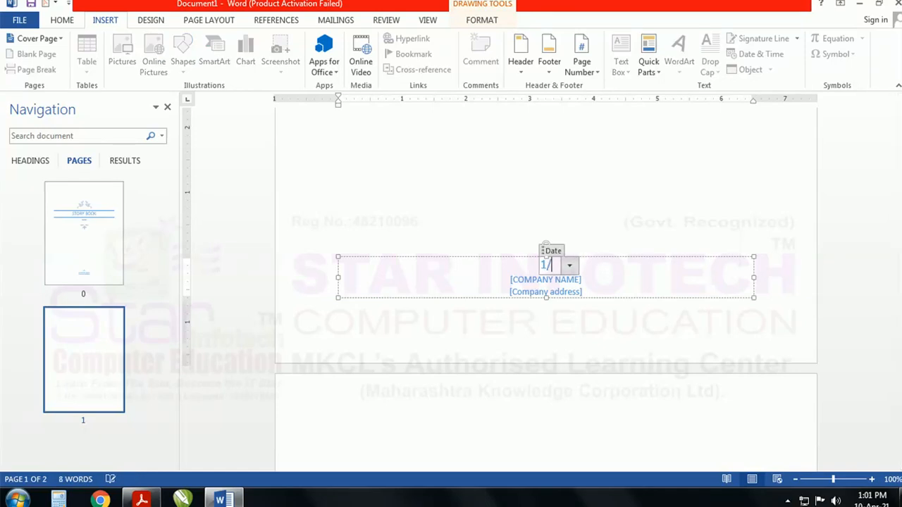
text(1/2021)
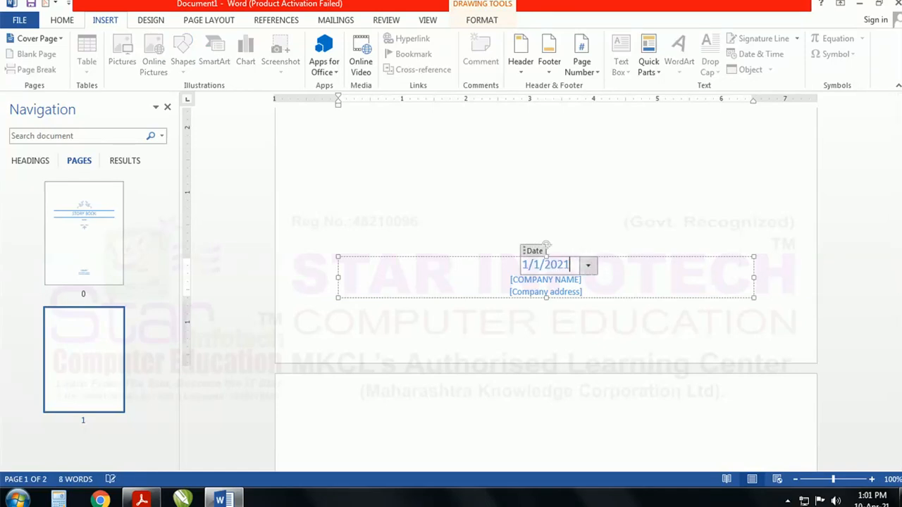
Replace the company name placeholder on the cover page with "HORROR COMPANY"
click(547, 280)
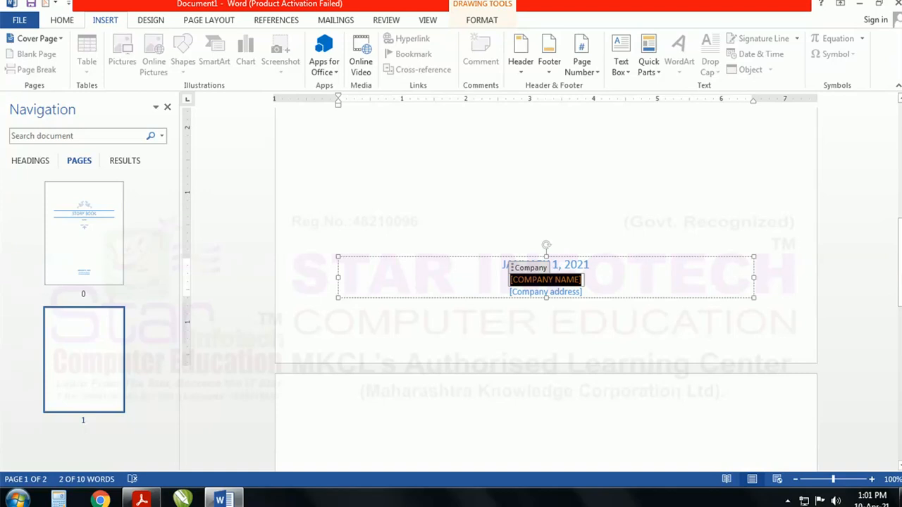
text(HOO)
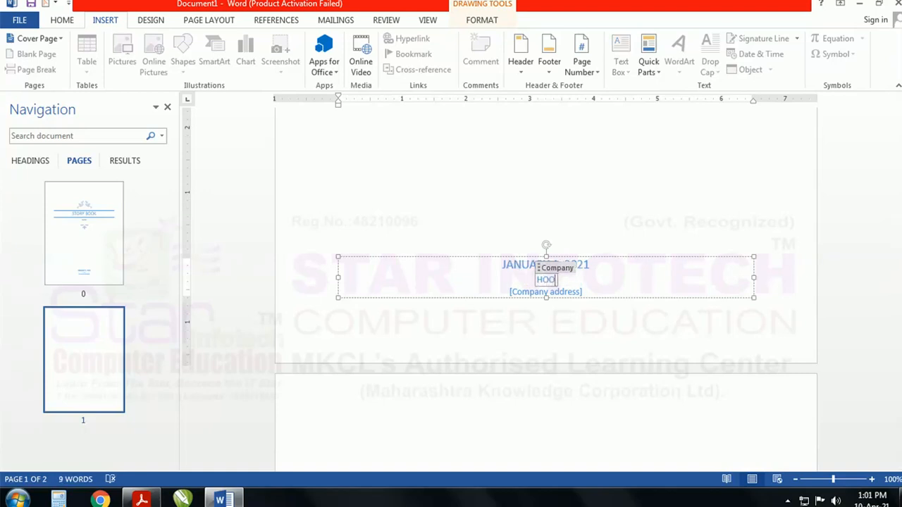
key(BackSpace)
text(RRO9)
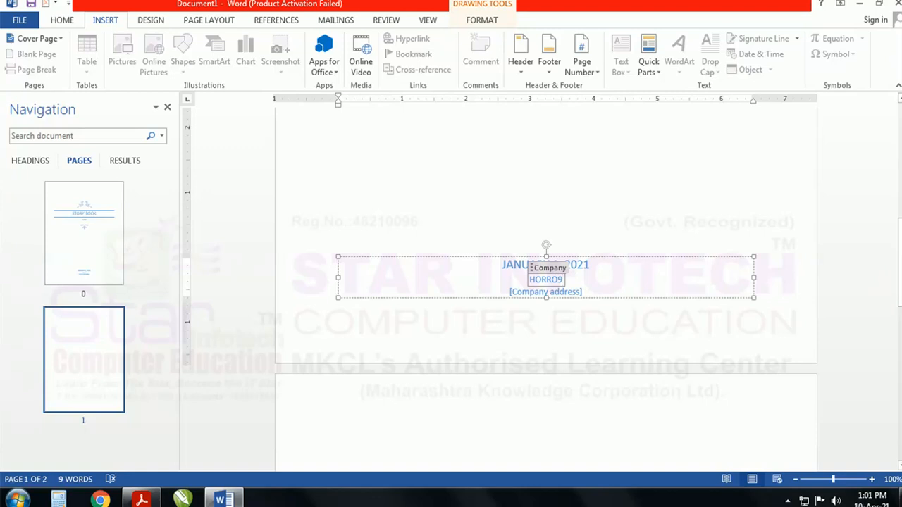
key(BackSpace)
text(R)
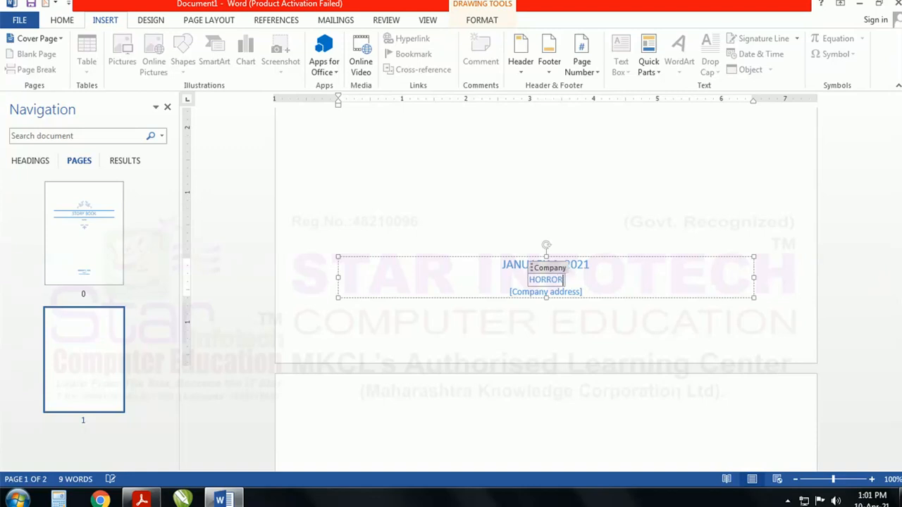
text( COMP)
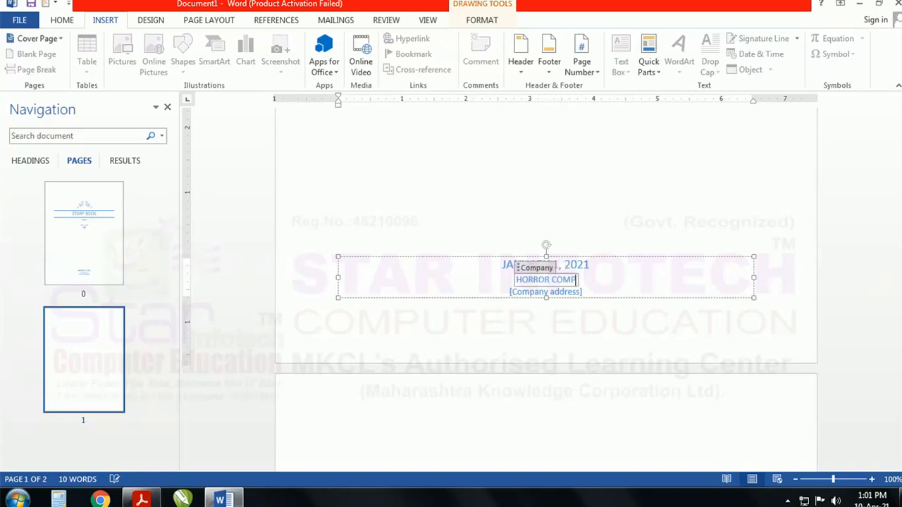
text(ANY)
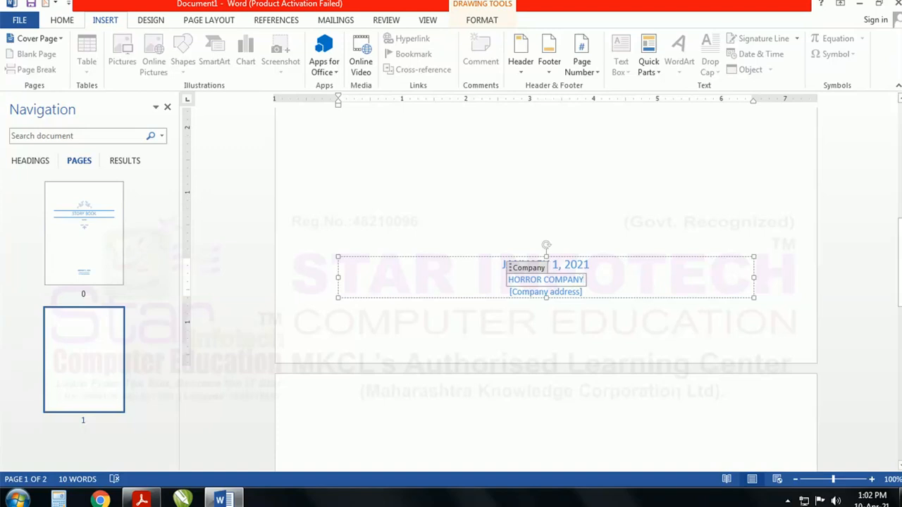
Fill in the company address placeholder below the company name and leave the cover page's text fields
click(546, 292)
text(m)
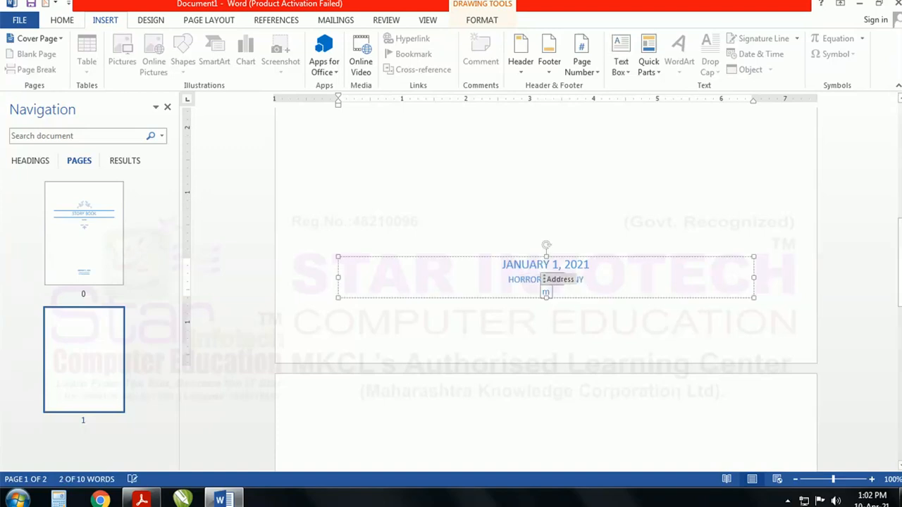
text(alad)
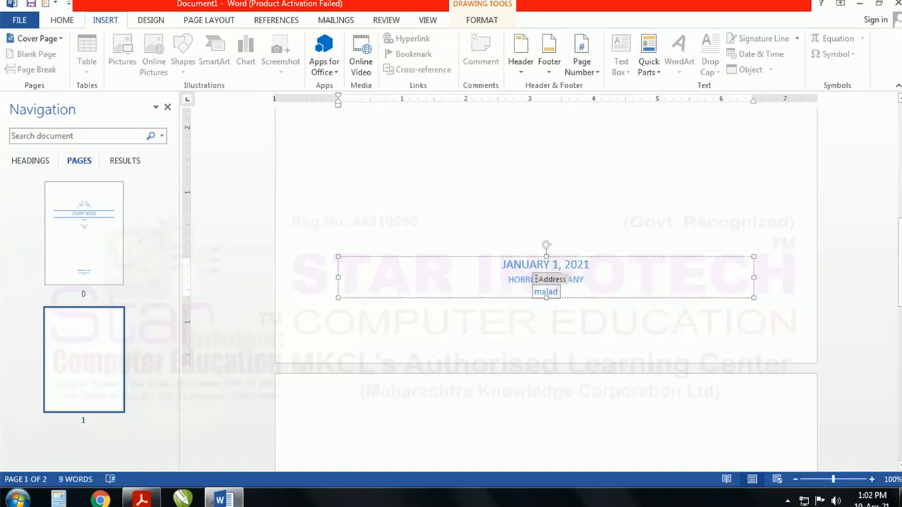
click(468, 128)
drag(900, 229, 900, 244)
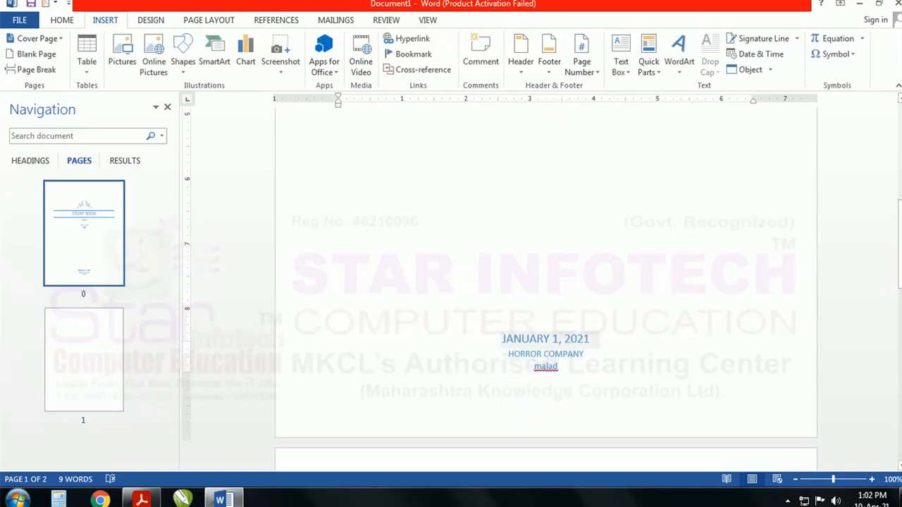
Resize the text box holding the date, company name and address at the foot of the cover page, making it slightly taller and narrower
click(590, 340)
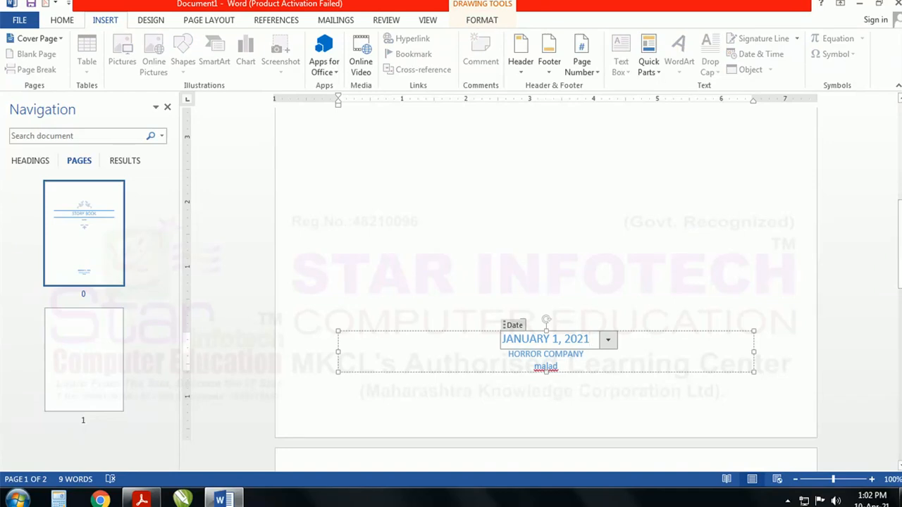
drag(754, 332, 745, 315)
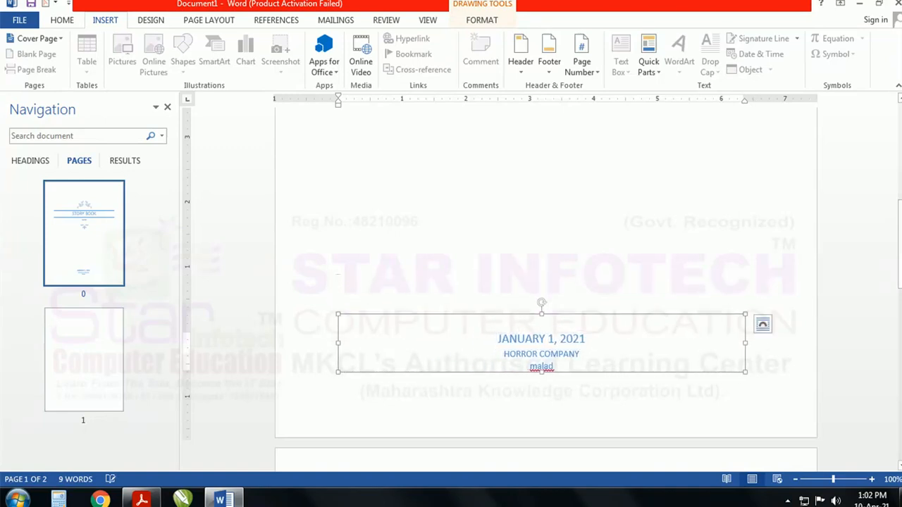
mouse_move(541, 303)
mouse_down()
mouse_move(580, 350)
mouse_move(561, 377)
mouse_move(569, 372)
mouse_move(501, 335)
mouse_move(514, 314)
mouse_move(549, 303)
mouse_move(542, 302)
mouse_up()
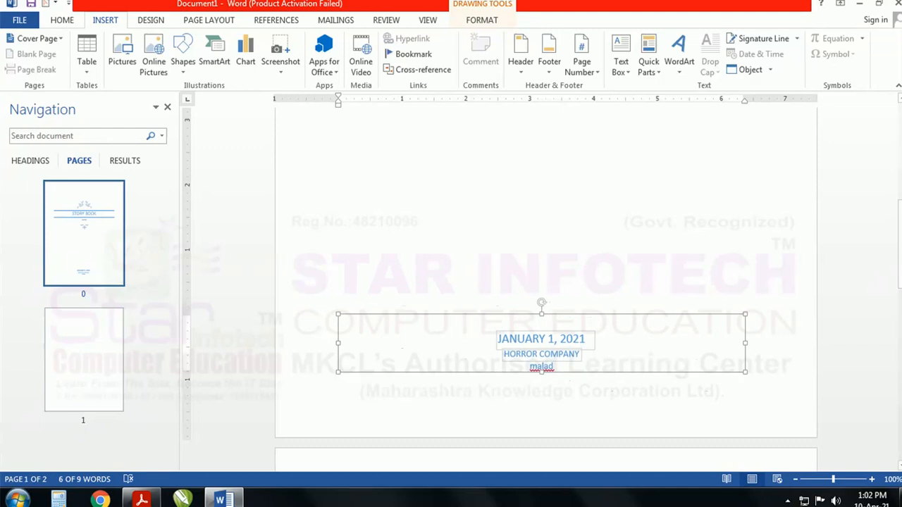
click(466, 126)
Enlarge the leaf ornament picture above the STORY BOOK title on the cover page
drag(900, 229, 899, 144)
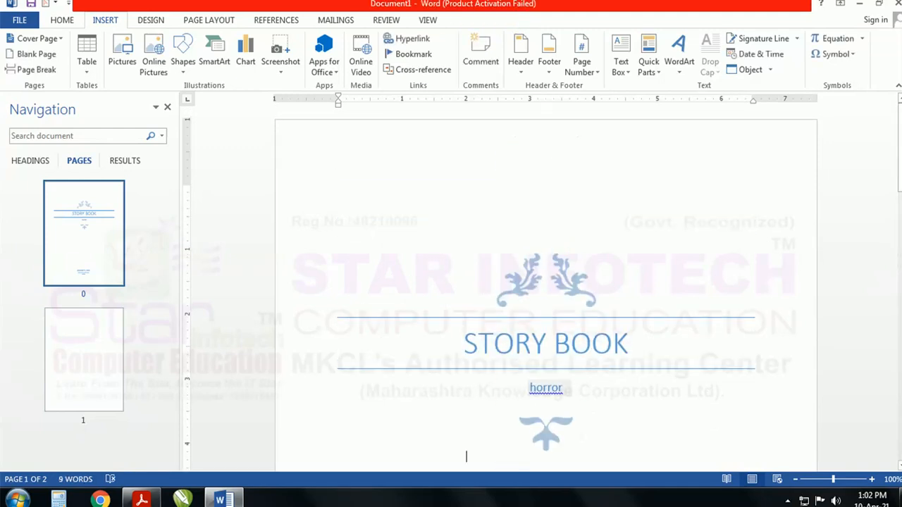
click(546, 281)
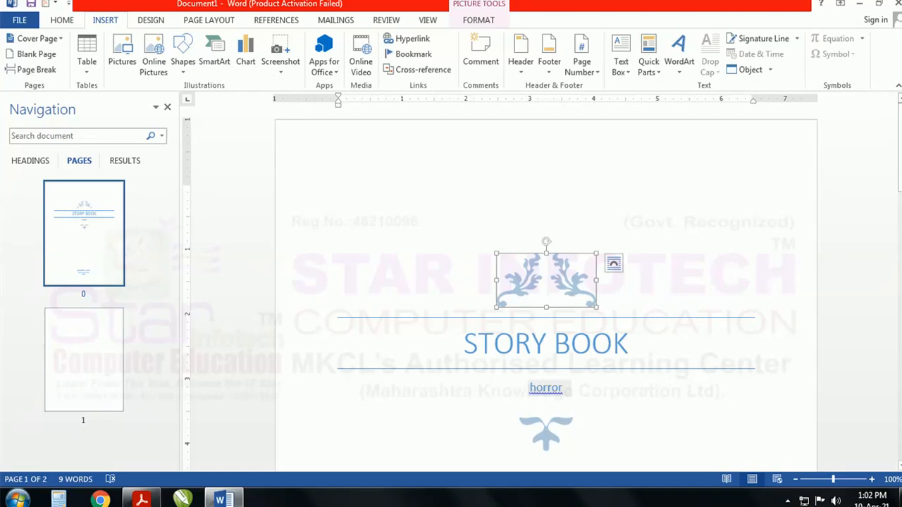
drag(596, 253, 632, 234)
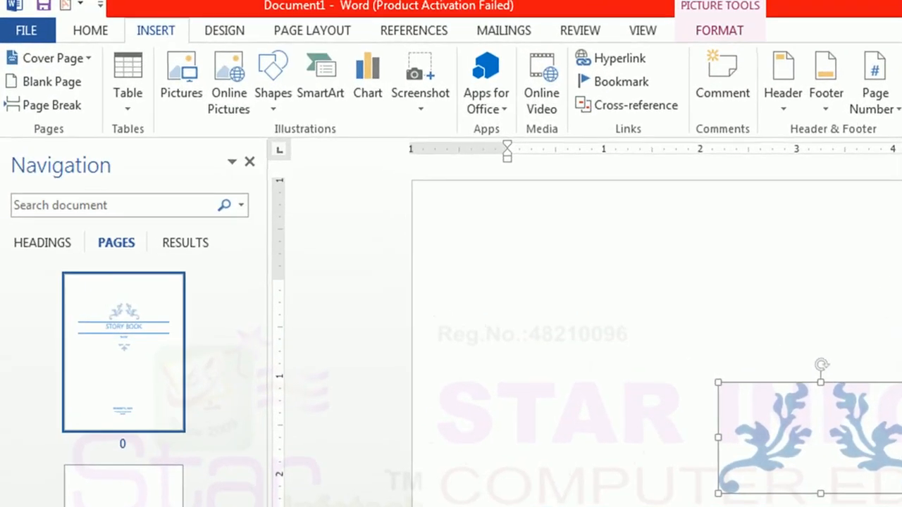
Look through the picture correction presets, and recolor the leaf ornament with the light green from the standard colors
click(720, 30)
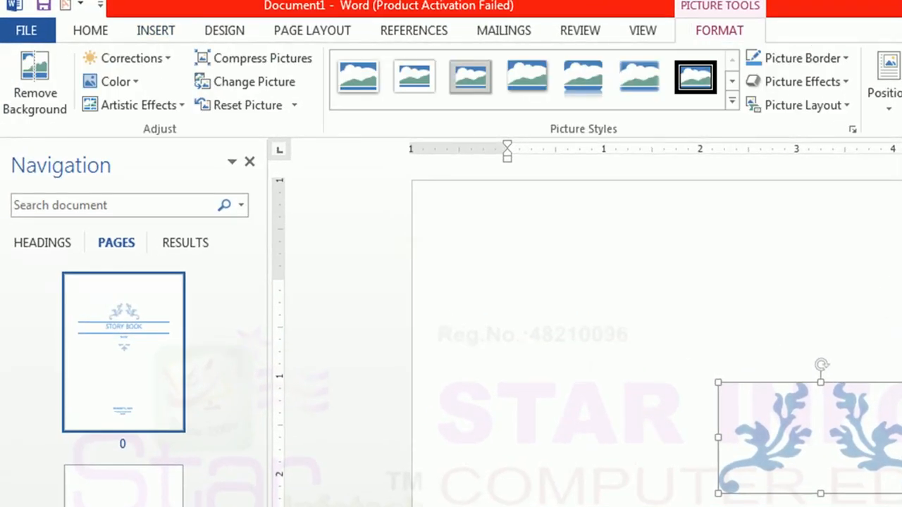
click(127, 57)
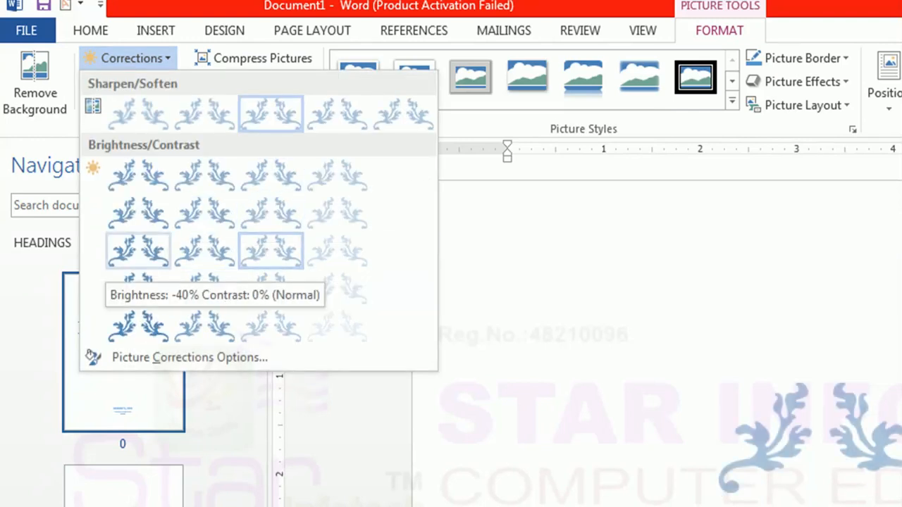
key(Escape)
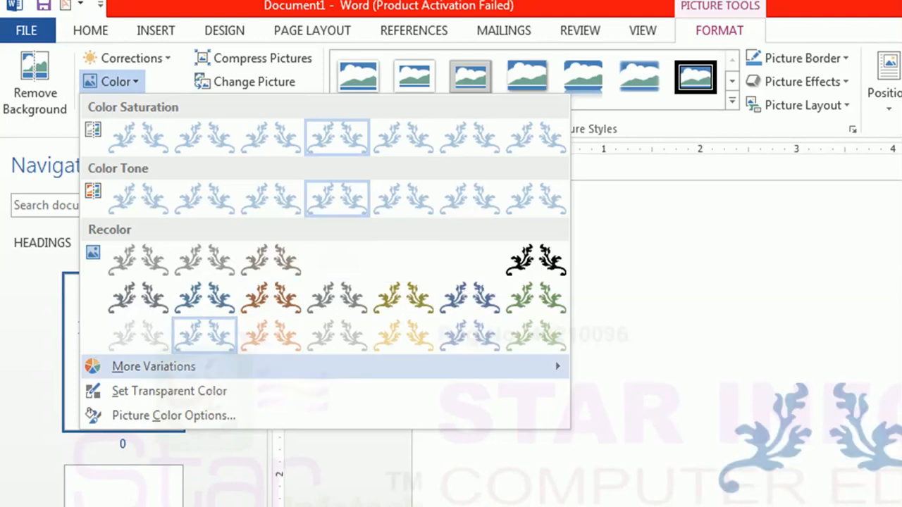
mouse_move(162, 366)
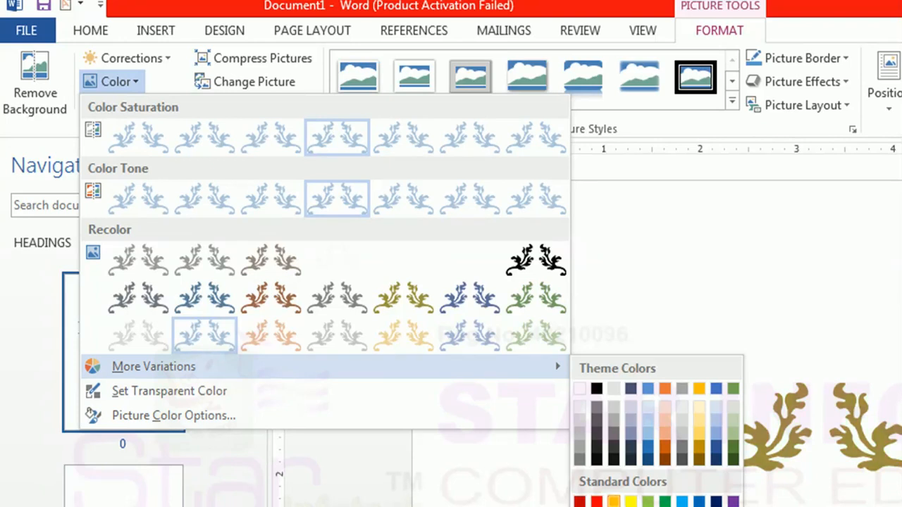
click(648, 502)
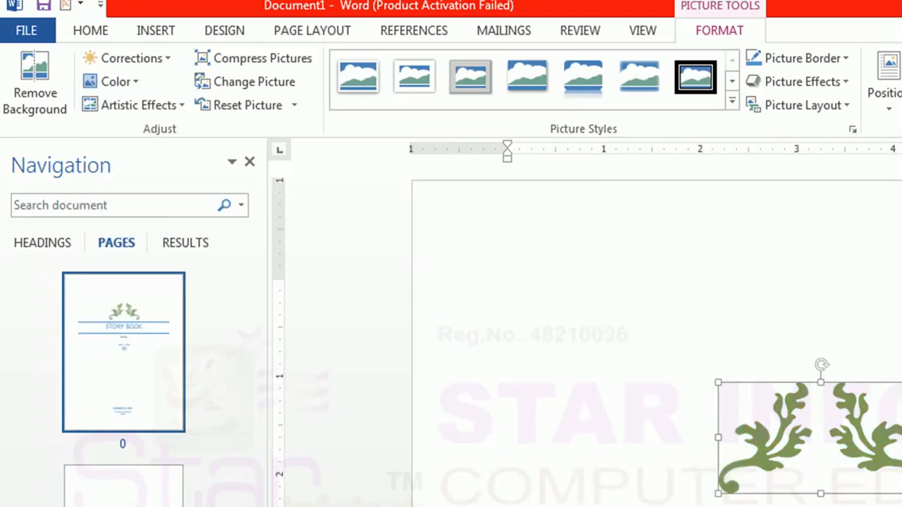
click(155, 30)
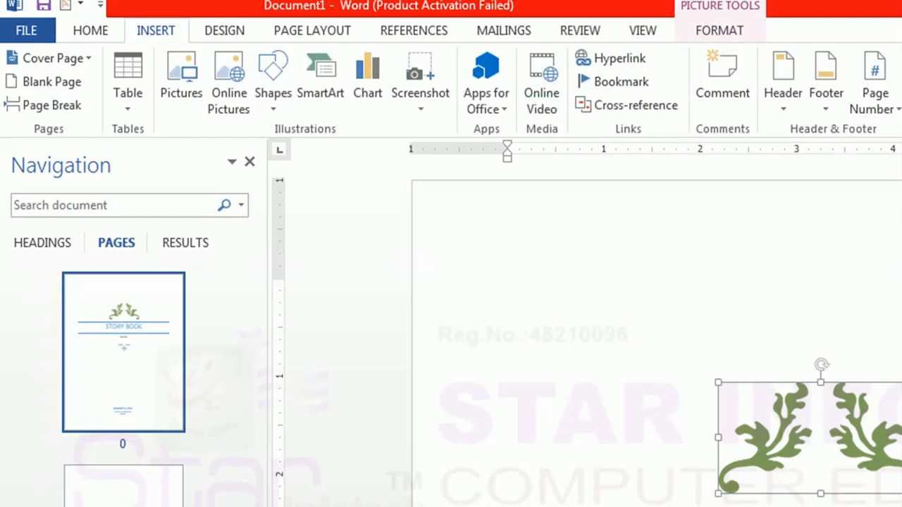
Shrink the leaf ornament above the title slightly and rotate it upside down
scroll(655, 324, down, 3)
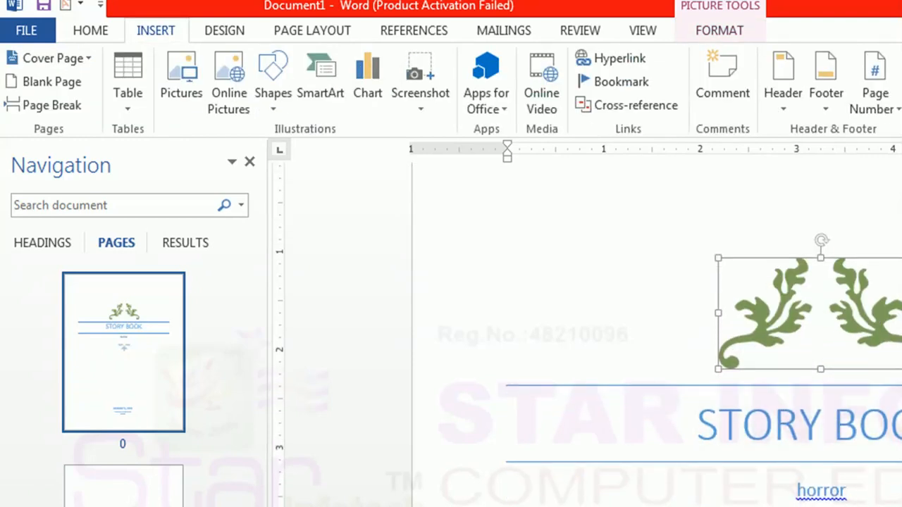
scroll(656, 324, up, 2)
click(829, 387)
scroll(655, 325, up, 1)
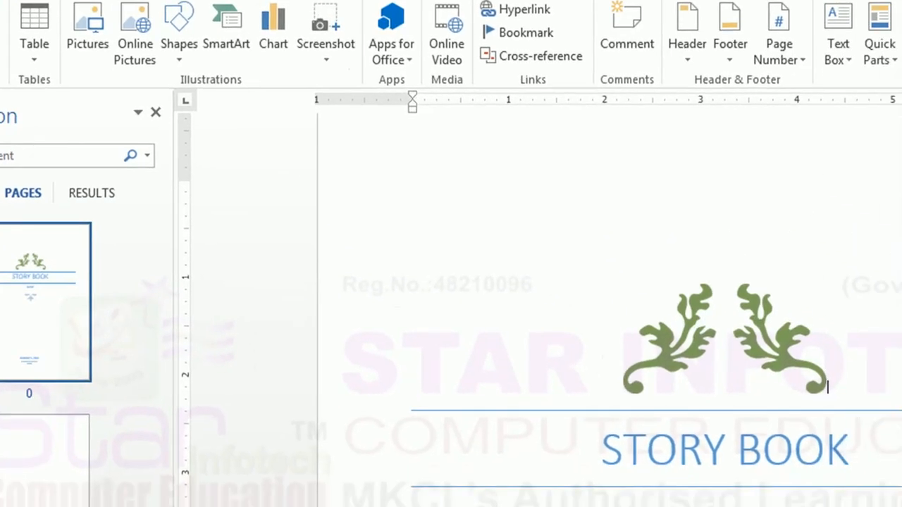
click(725, 339)
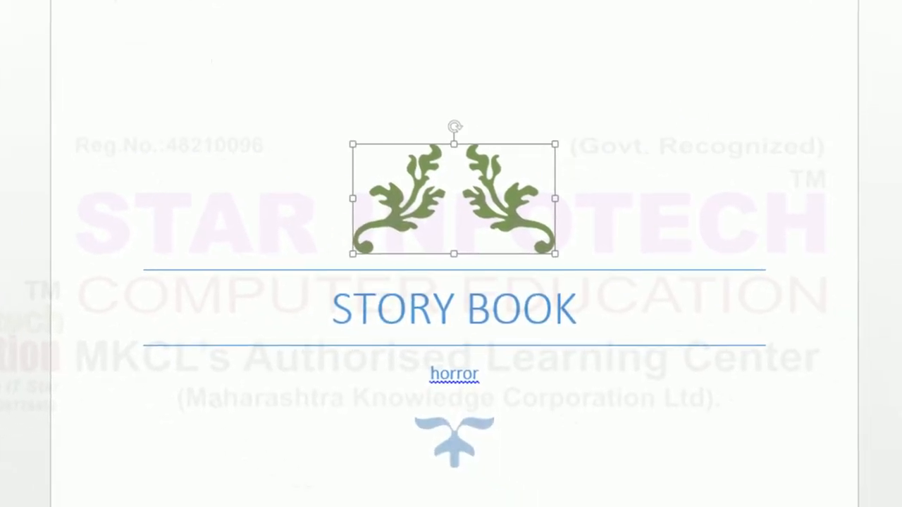
drag(555, 253, 523, 235)
drag(455, 127, 456, 269)
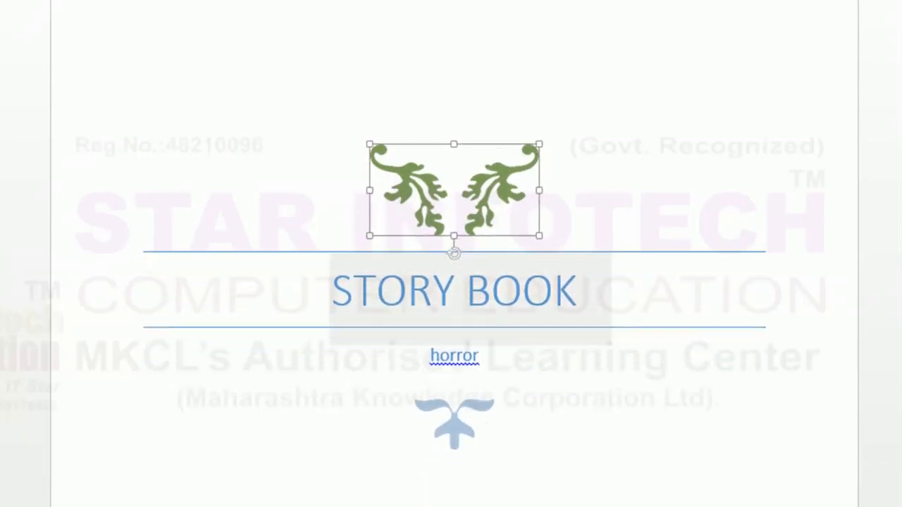
Change the font color of the STORY BOOK title to standard red
click(585, 292)
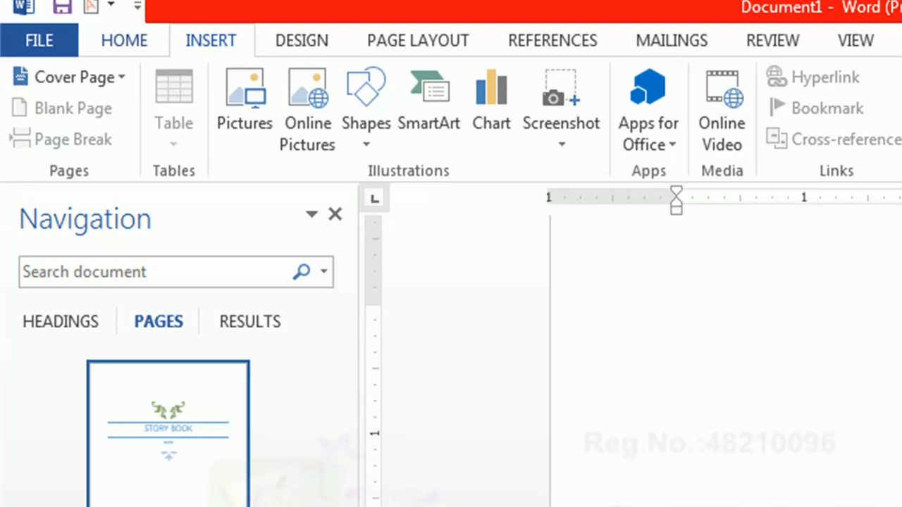
click(124, 41)
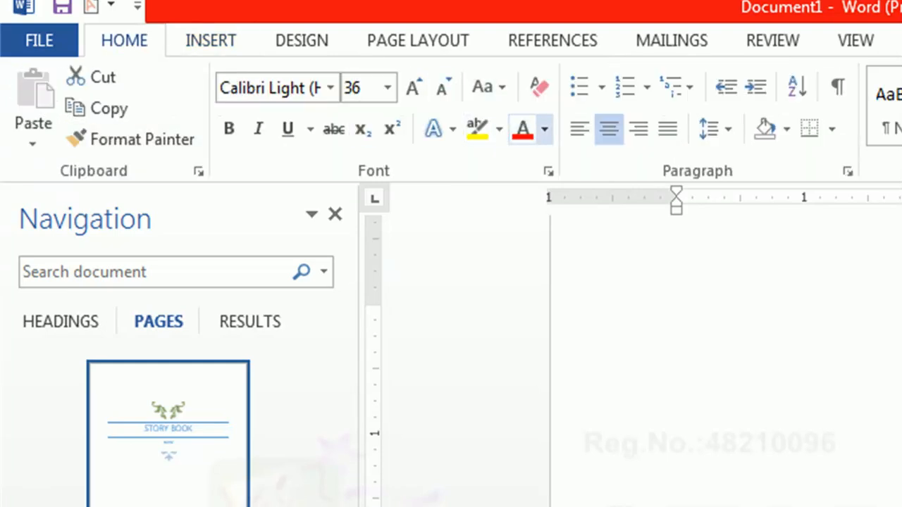
click(544, 129)
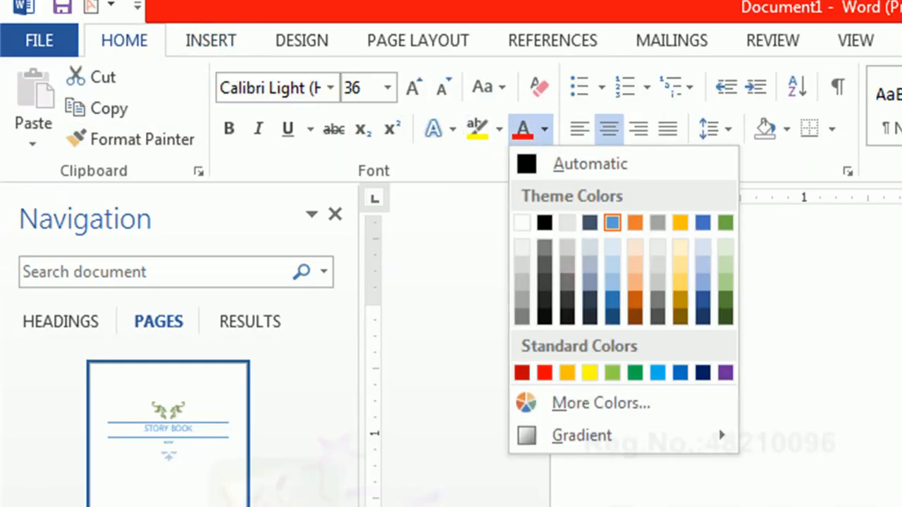
click(544, 372)
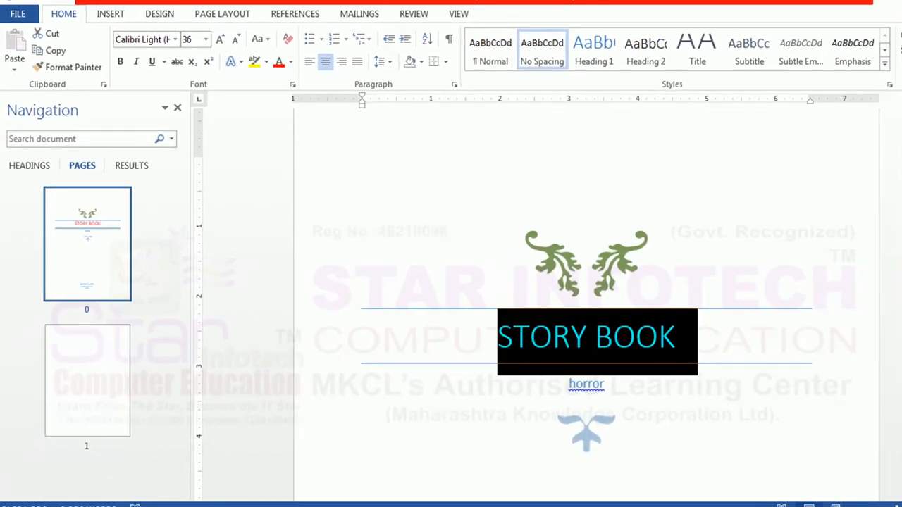
click(111, 14)
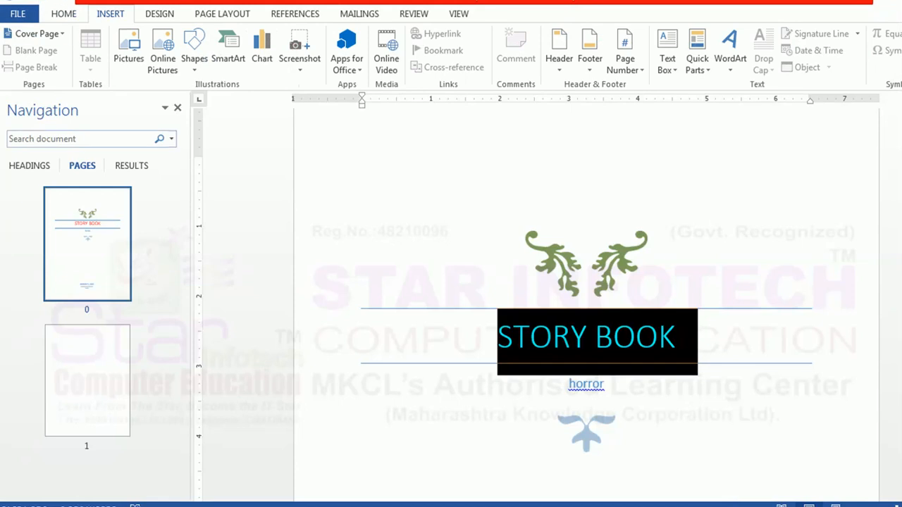
Starting from page 1 after the cover, add two blank pages and follow them with two page breaks
click(87, 380)
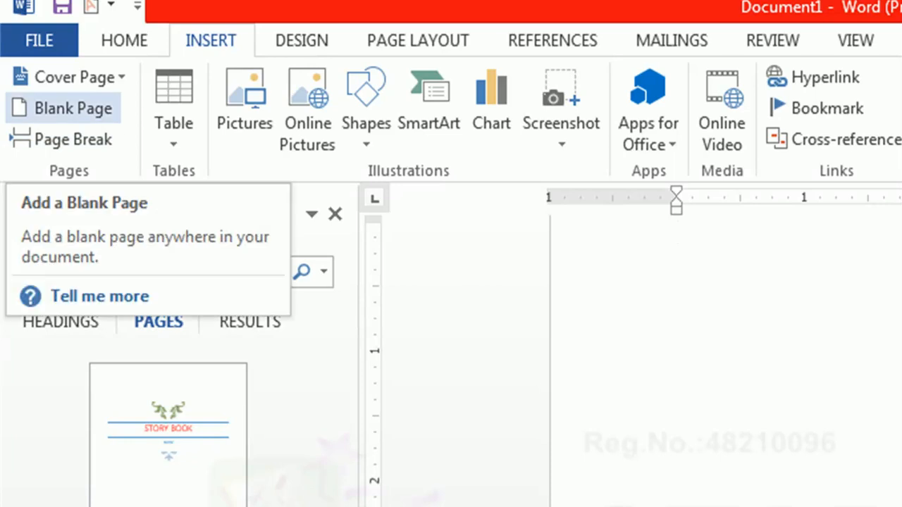
click(73, 108)
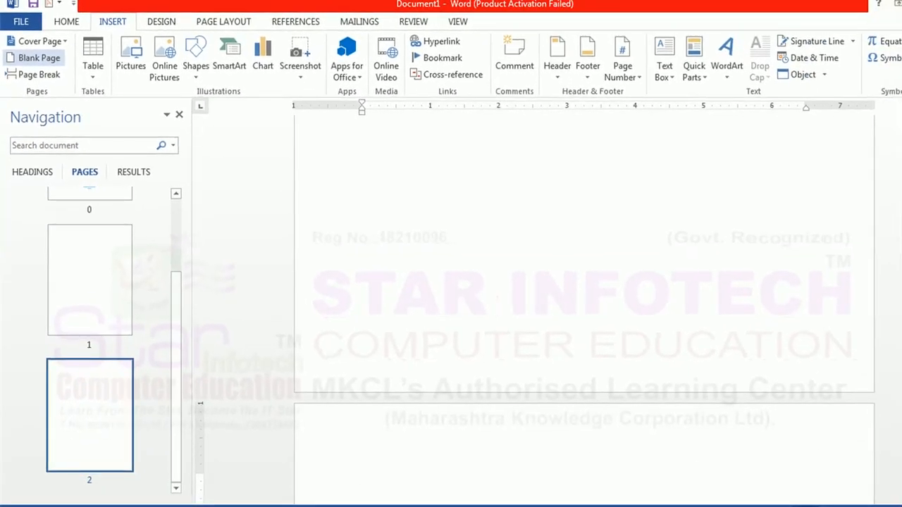
click(35, 58)
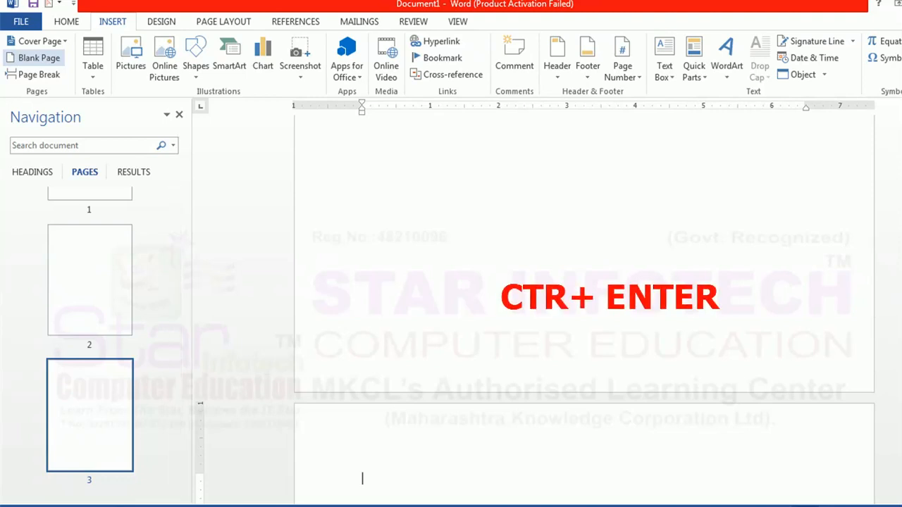
key(ctrl+Return)
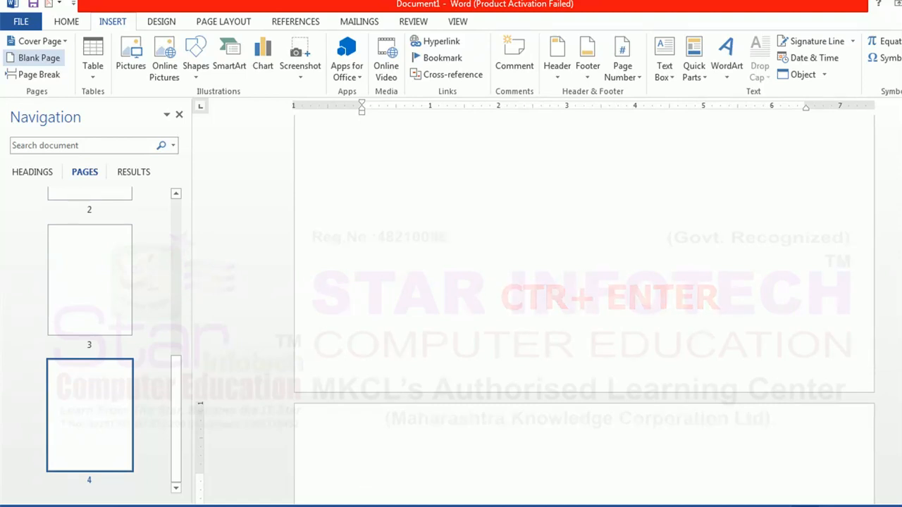
key(ctrl+Return)
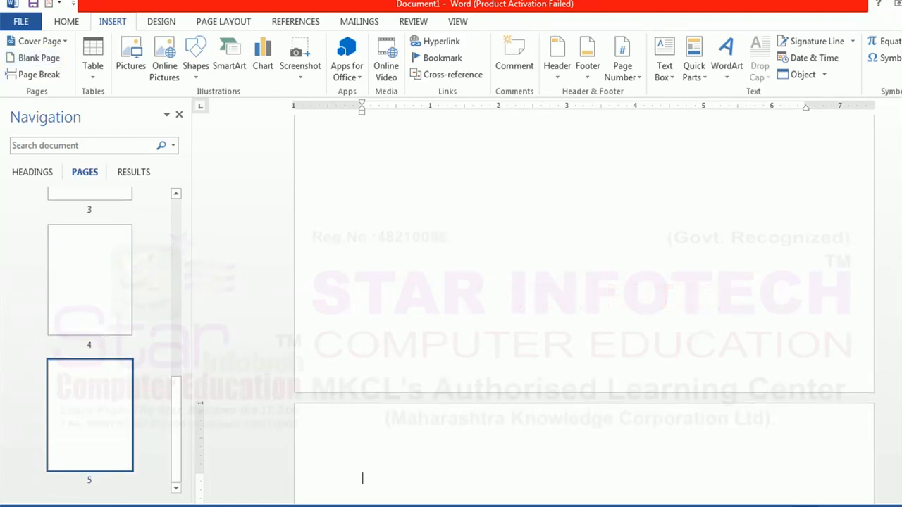
Delete the added blank pages and page breaks, going back to the first page after the cover
key(BackSpace)
key(BackSpace)
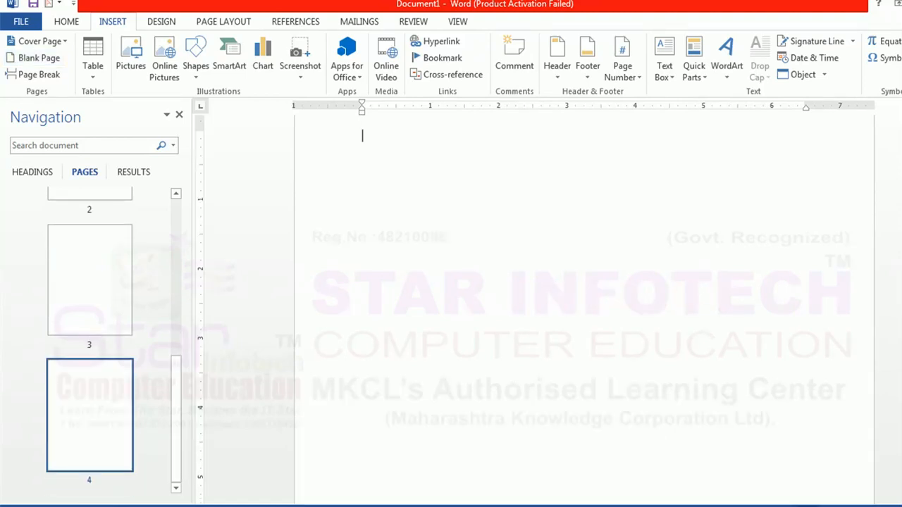
key(BackSpace)
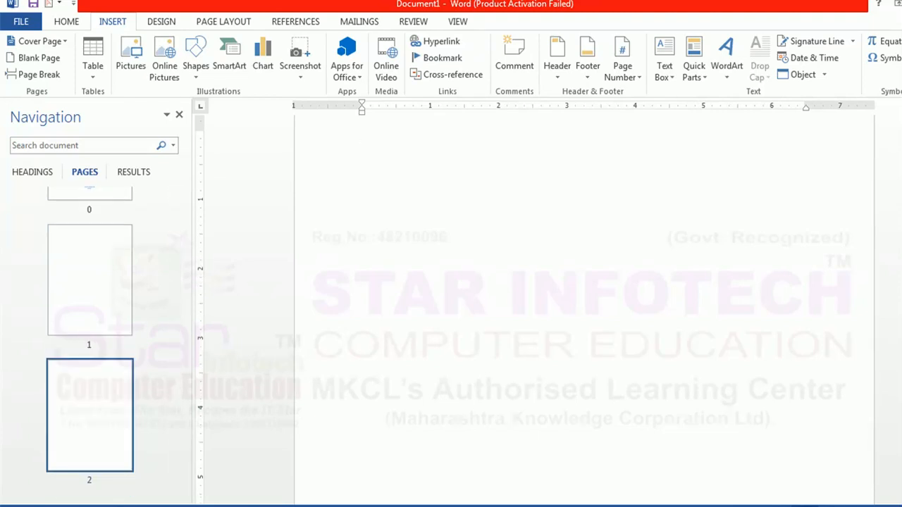
key(BackSpace)
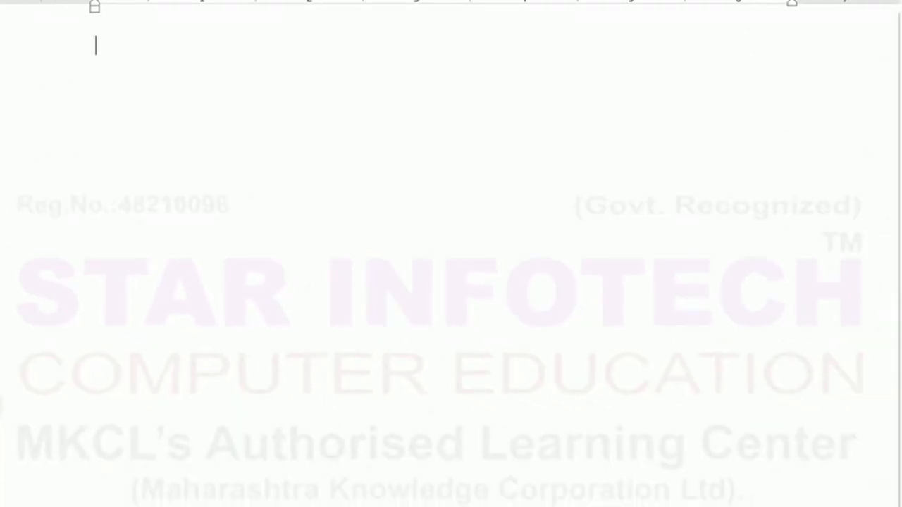
Fill the page after the cover with sample paragraphs using =rand()
text(=rand())
key(Return)
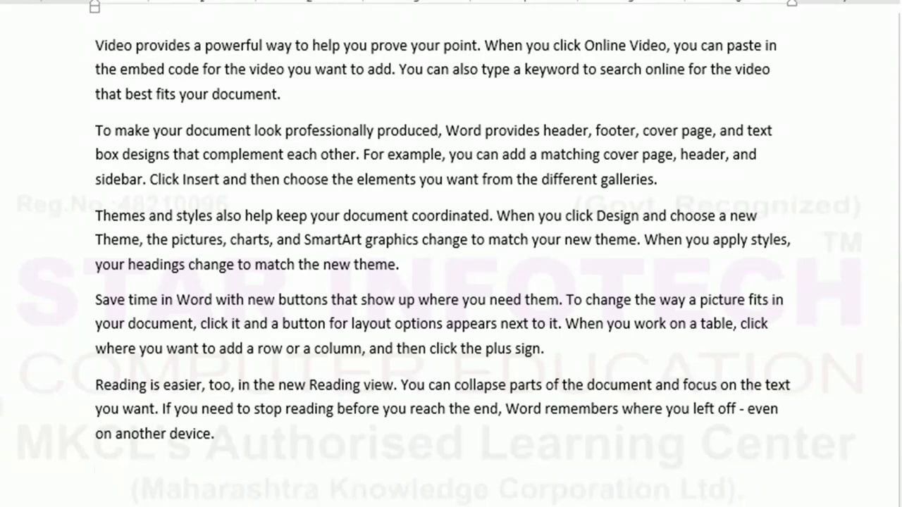
Insert a page break after the paragraph ending "from the different galleries." and delete it again to rejoin the text
click(658, 180)
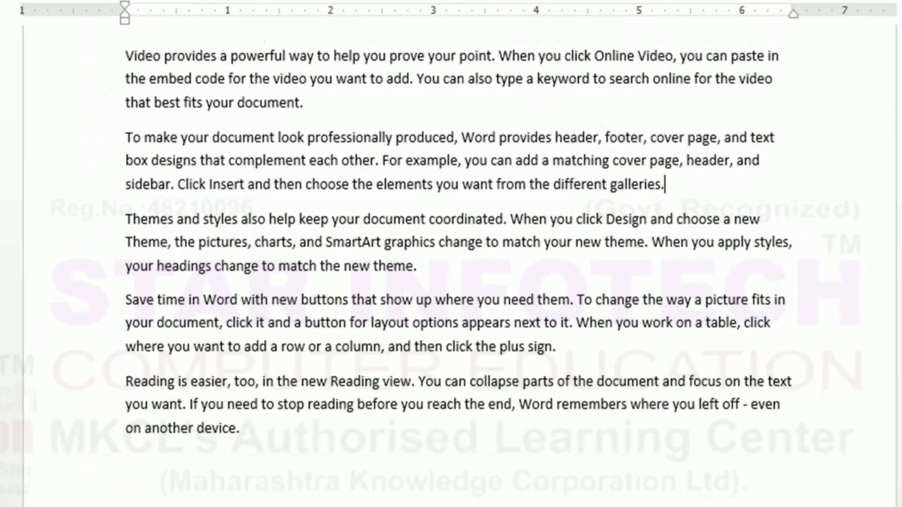
click(3, 59)
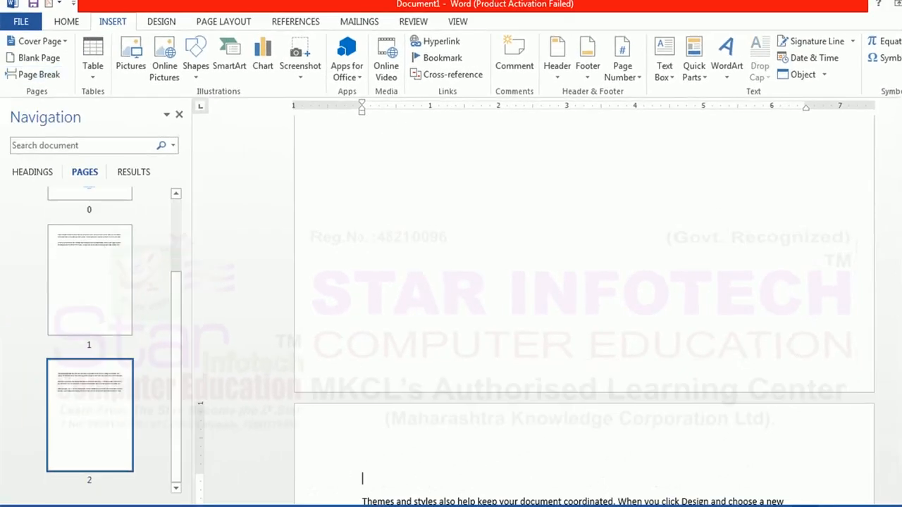
mouse_move(901, 354)
mouse_down()
mouse_move(901, 249)
mouse_move(901, 364)
mouse_up()
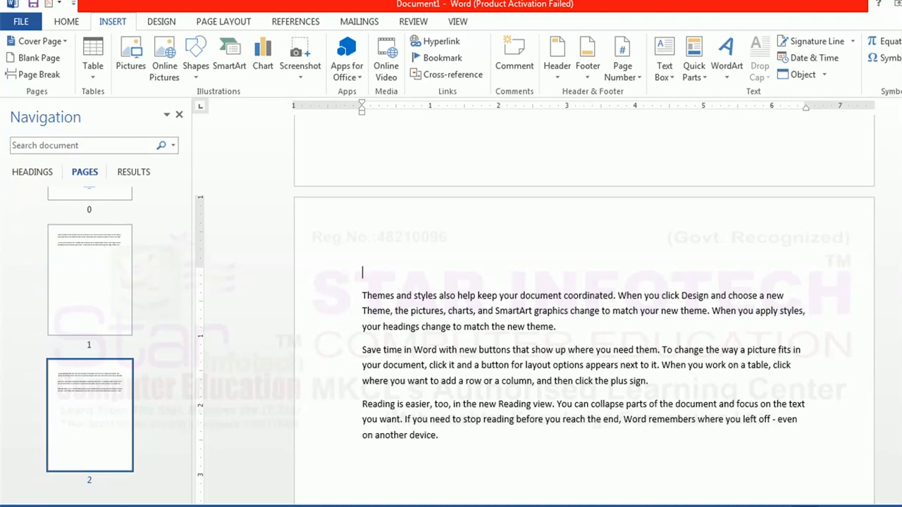
key(BackSpace)
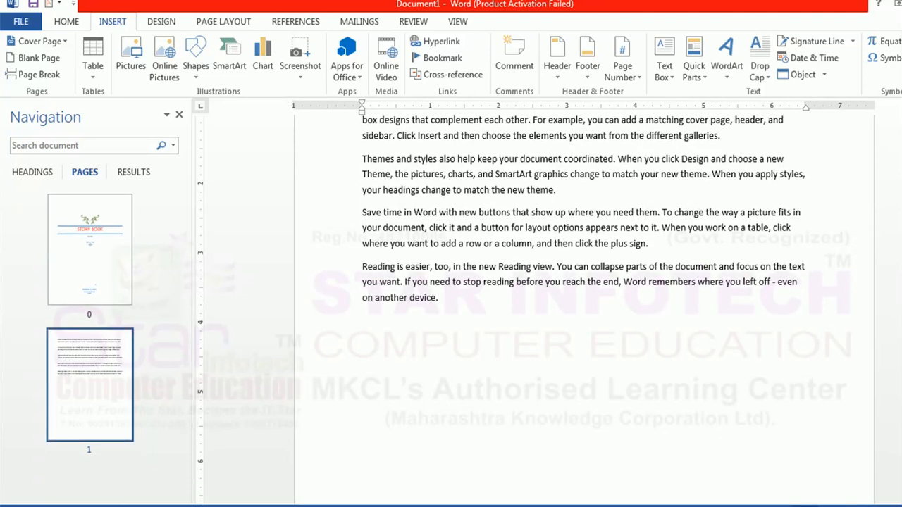
scroll(584, 282, up, 3)
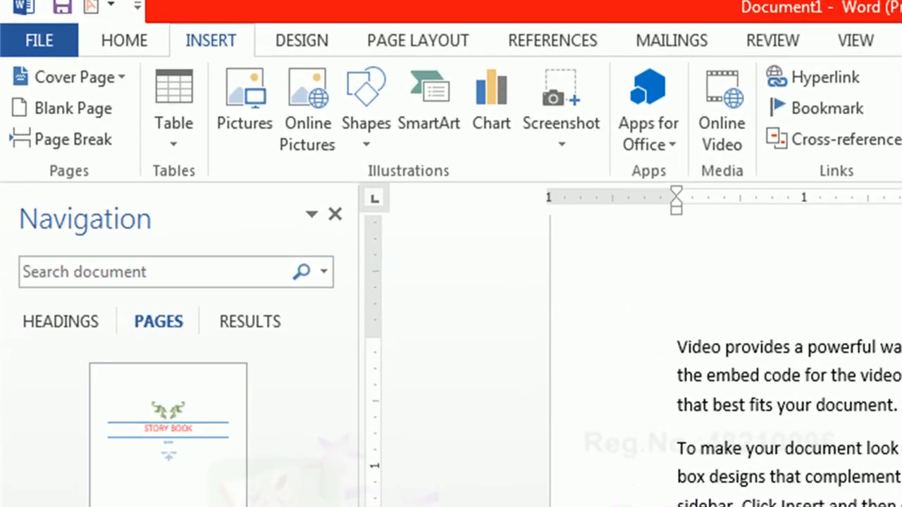
Insert a page break after the sample paragraphs and add a table with 5 columns and 5 rows on the new page
scroll(790, 361, down, 5)
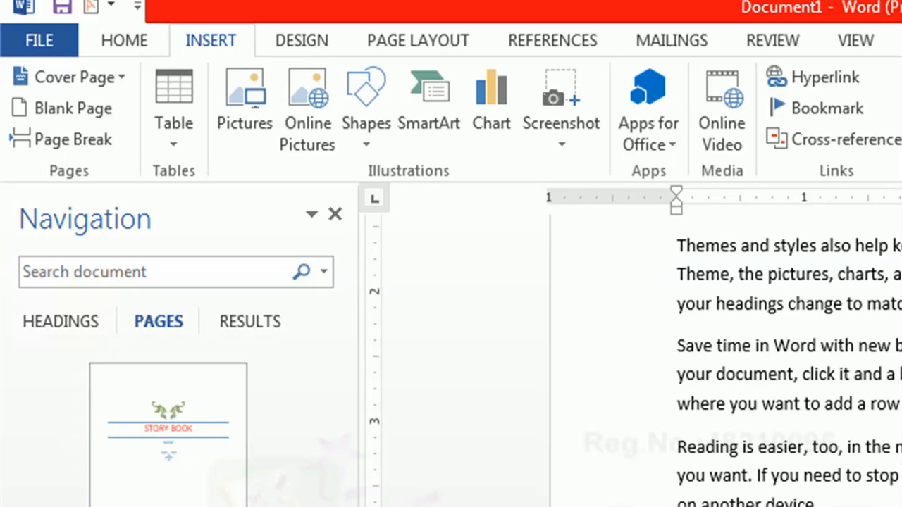
key(ctrl+Return)
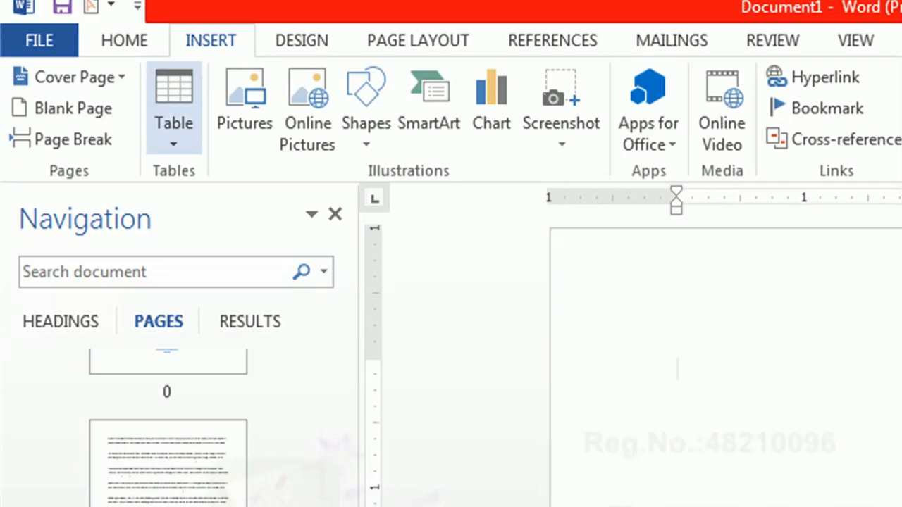
click(174, 127)
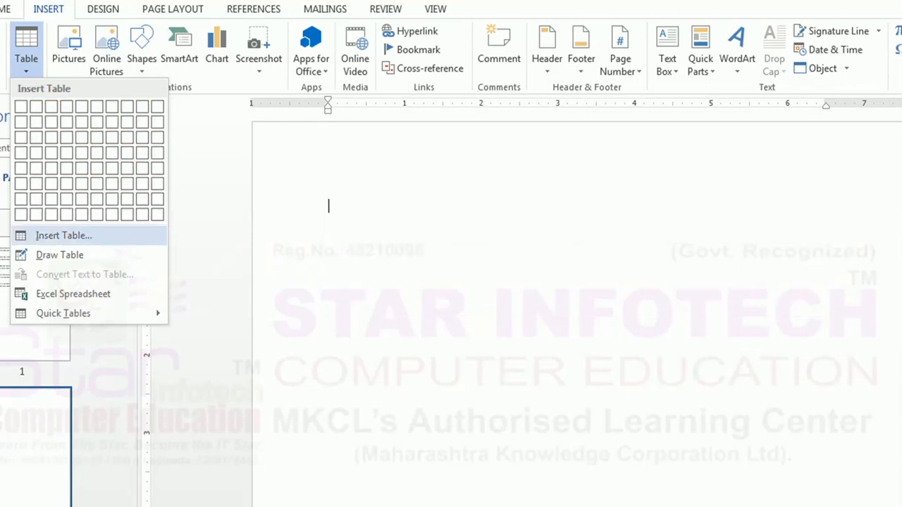
click(63, 235)
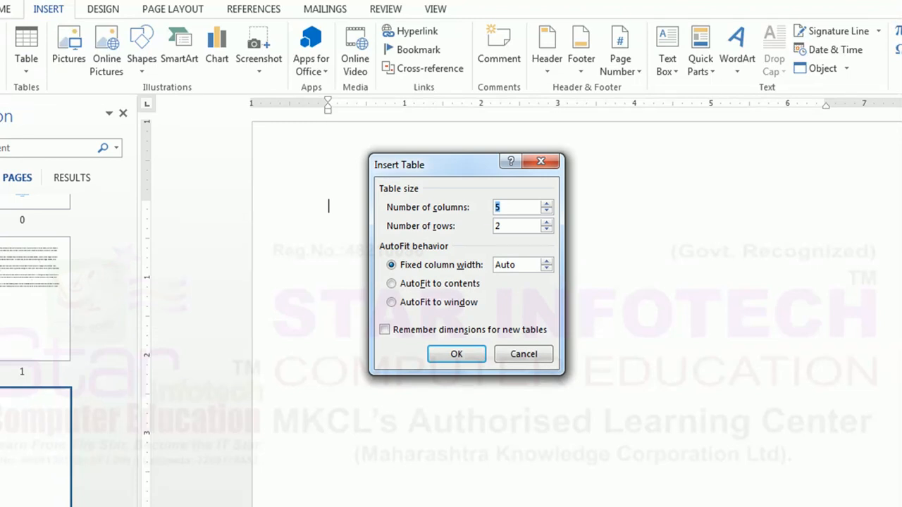
drag(444, 164, 456, 140)
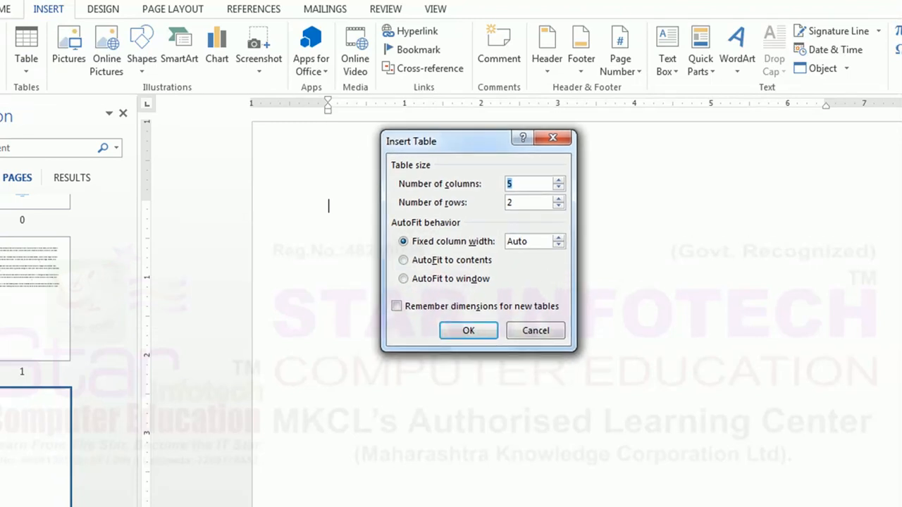
key(BackSpace)
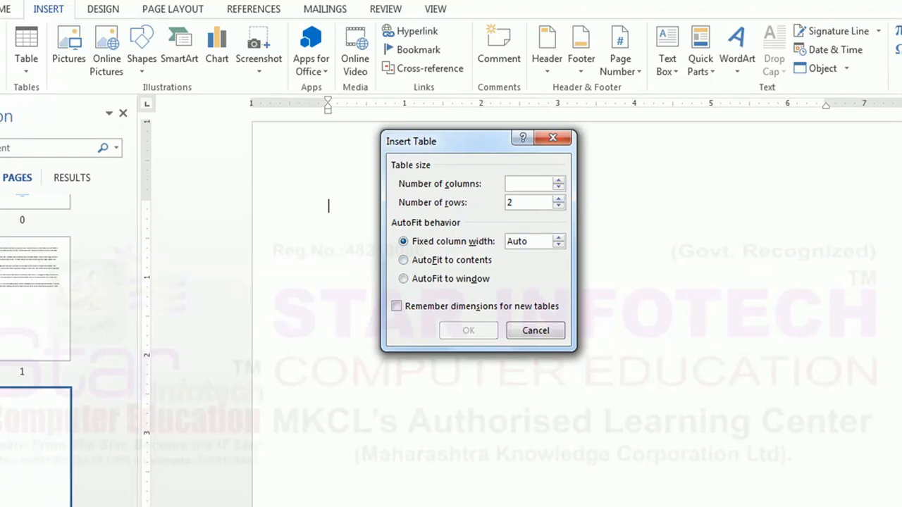
text(5)
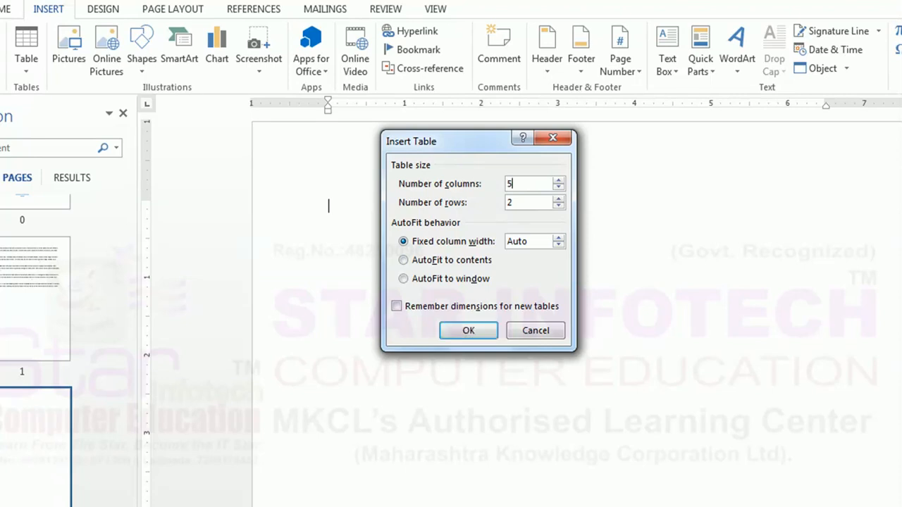
key(Tab)
text(5)
key(Return)
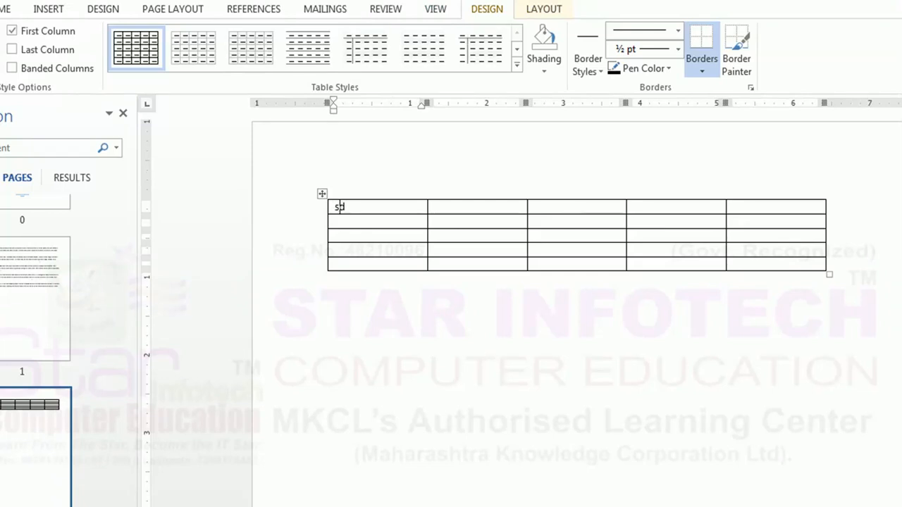
Enter "sdsdf" in the table's first cell and apply the Grid Table 5 Dark - Accent 1 style
text(sdsdf)
click(346, 207)
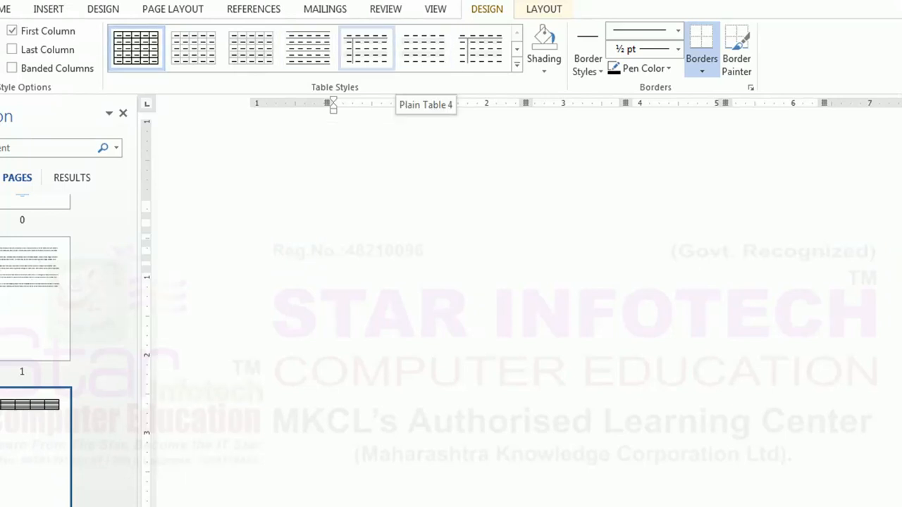
click(517, 64)
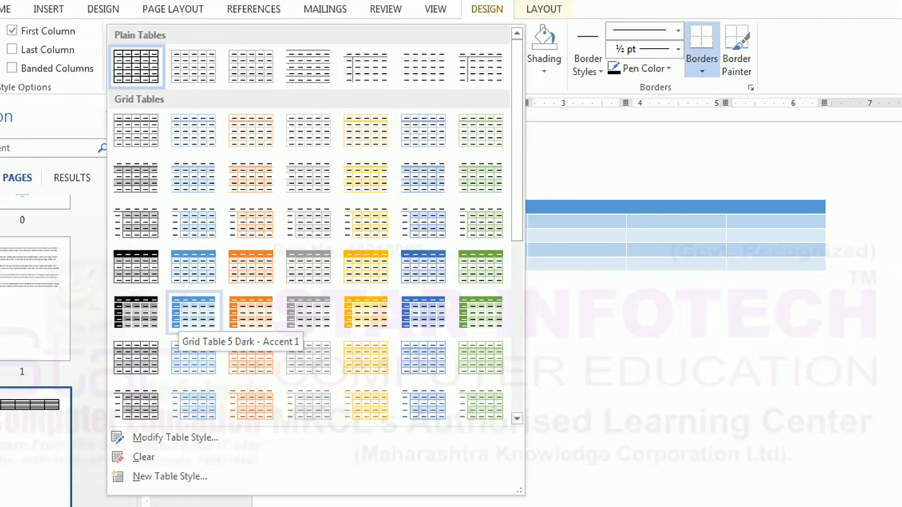
click(194, 313)
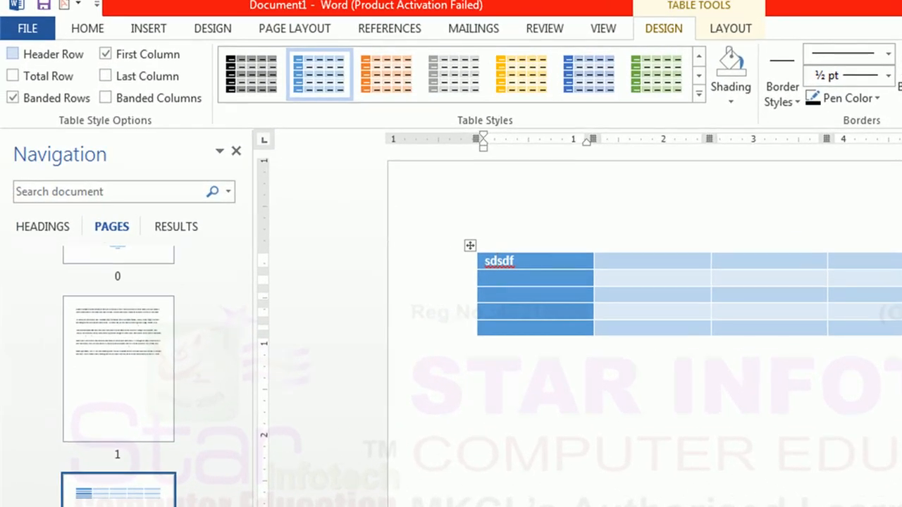
Try the table's Header Row, Total Row and Banded Rows options, returning each one to its original setting
click(12, 55)
click(12, 54)
click(13, 54)
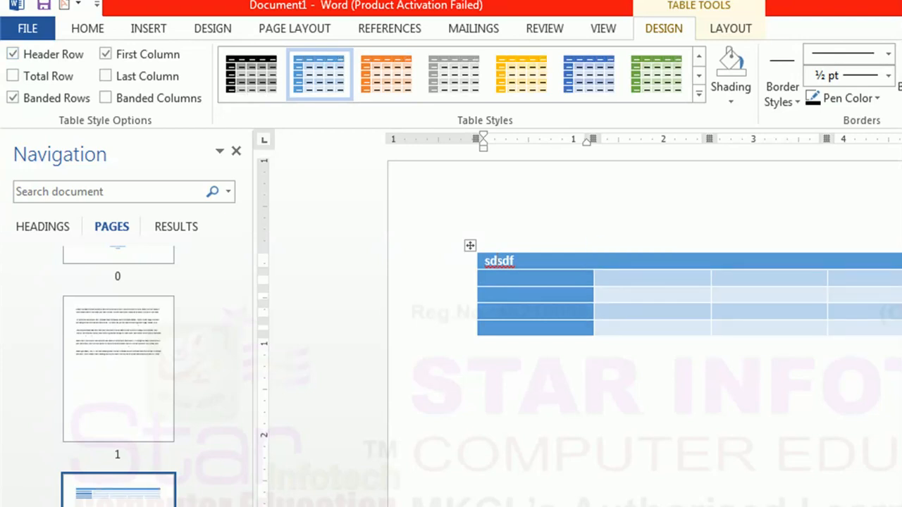
click(13, 76)
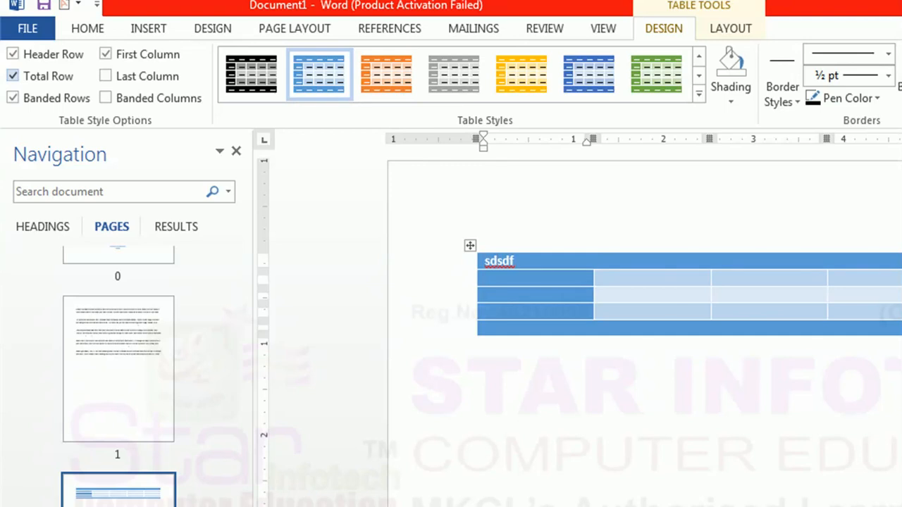
click(13, 76)
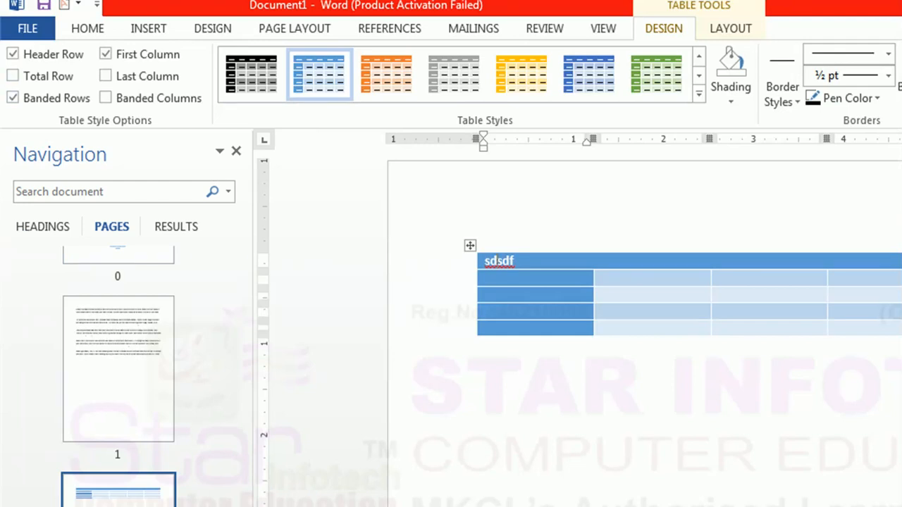
click(13, 98)
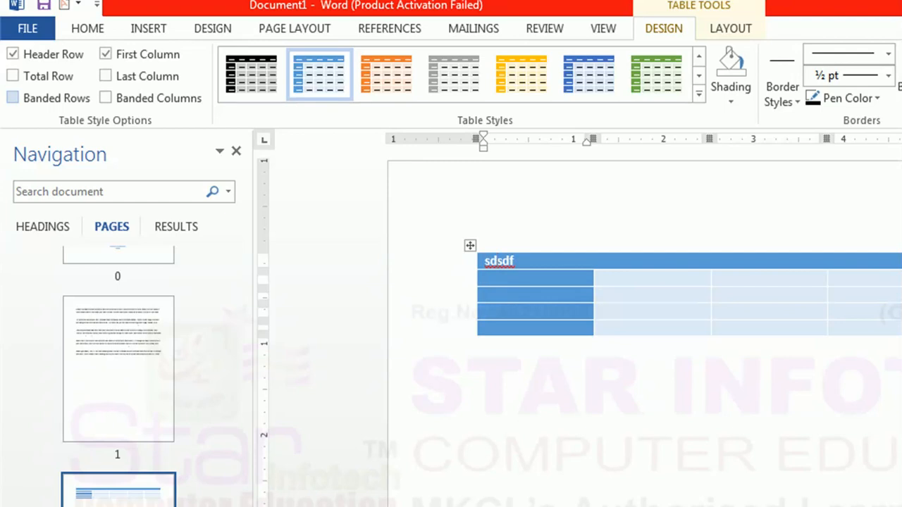
click(13, 98)
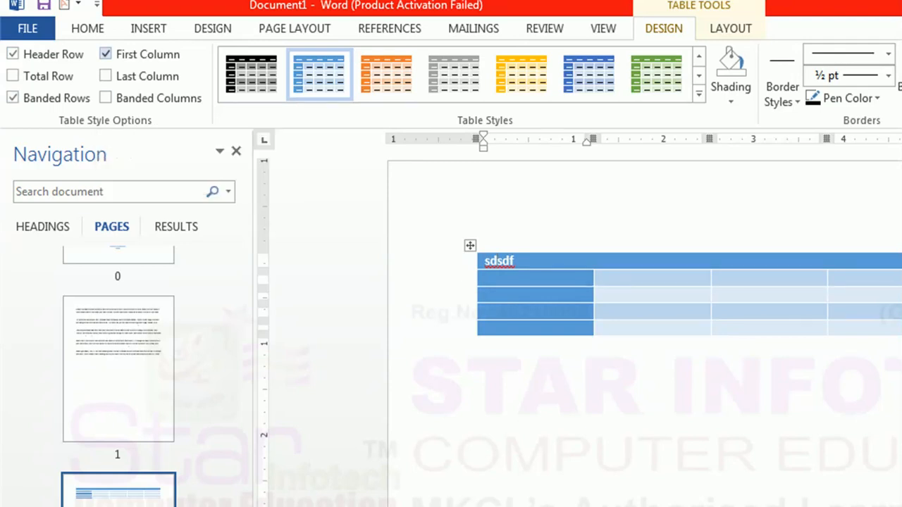
Try the table's First Column, Last Column and Banded Columns options, returning each one to its original setting
click(105, 54)
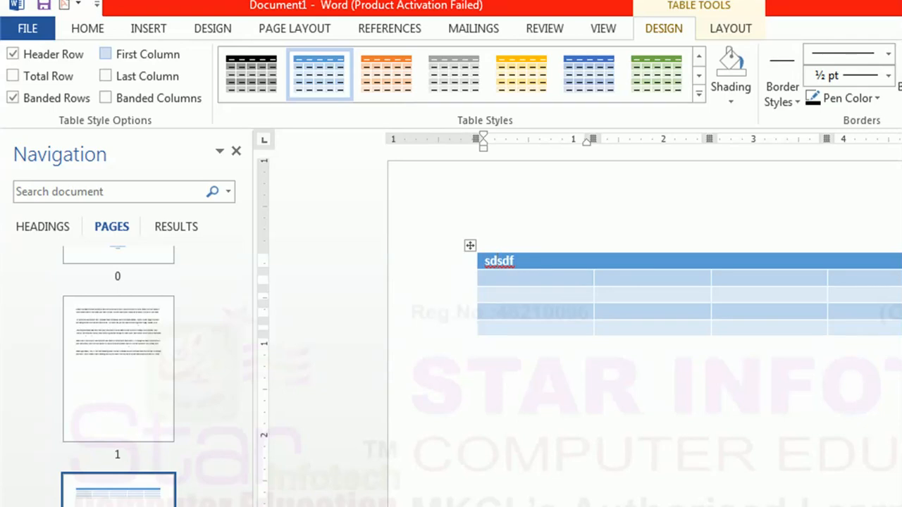
click(105, 55)
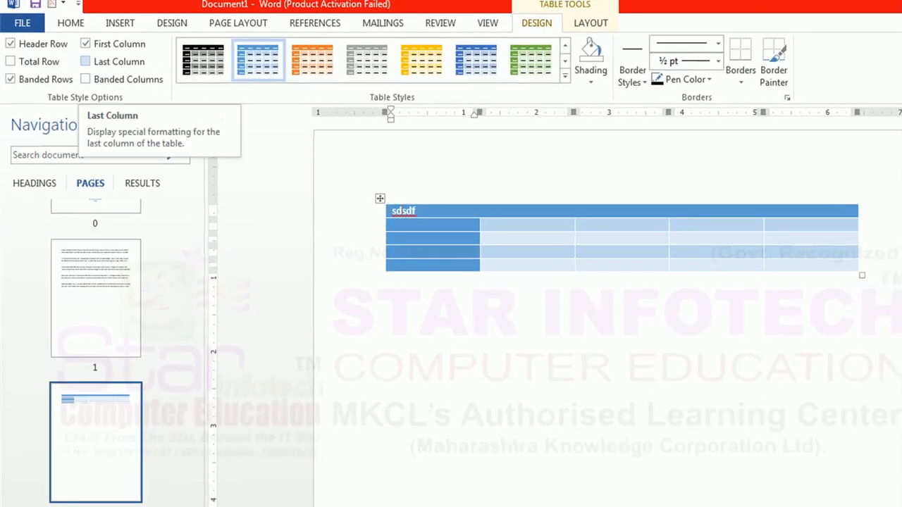
click(105, 61)
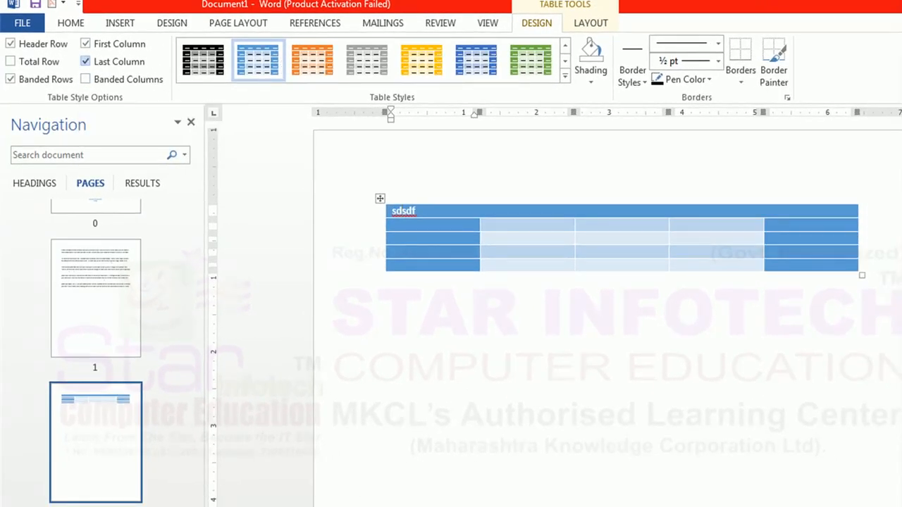
click(85, 62)
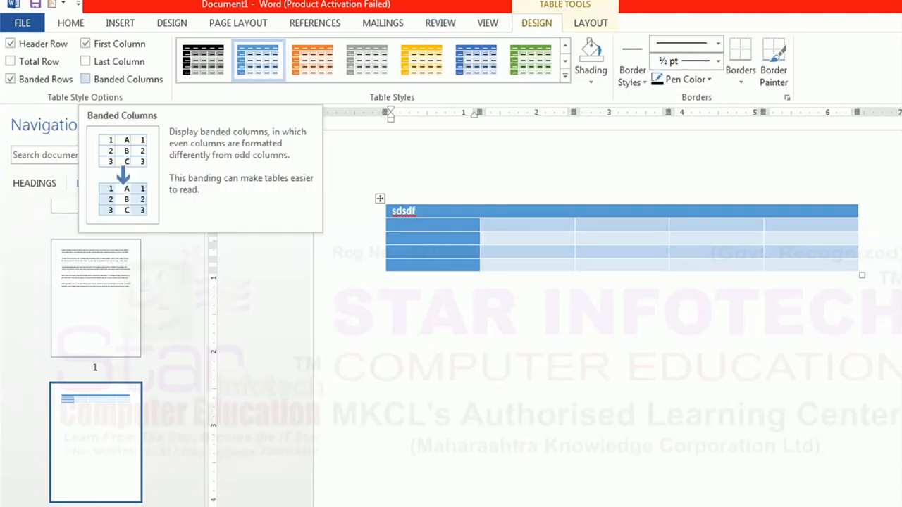
click(85, 79)
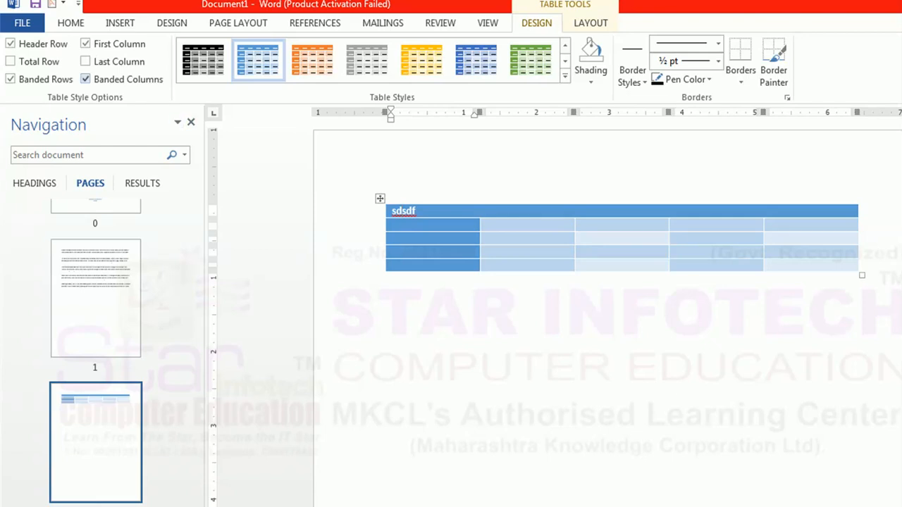
click(85, 79)
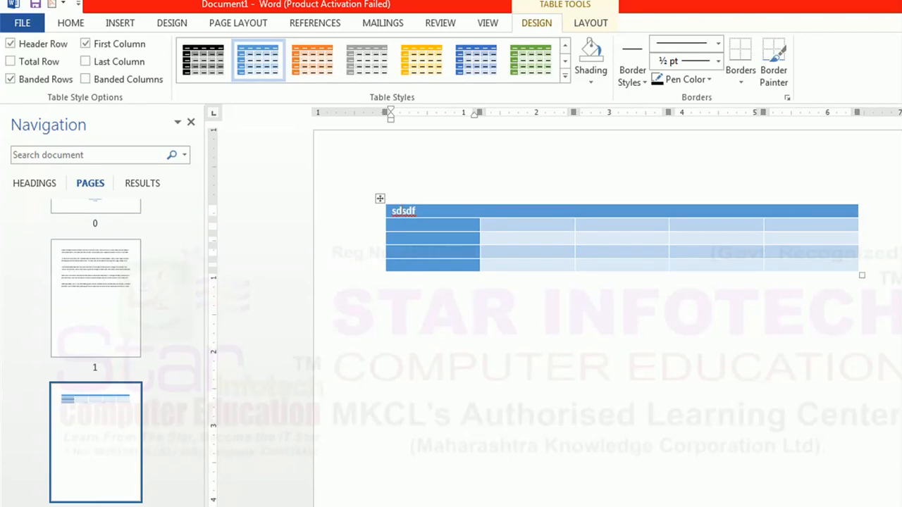
Modify the Grid Table 5 Dark - Accent 1 style to use black triple-line borders and a light green fill
click(565, 73)
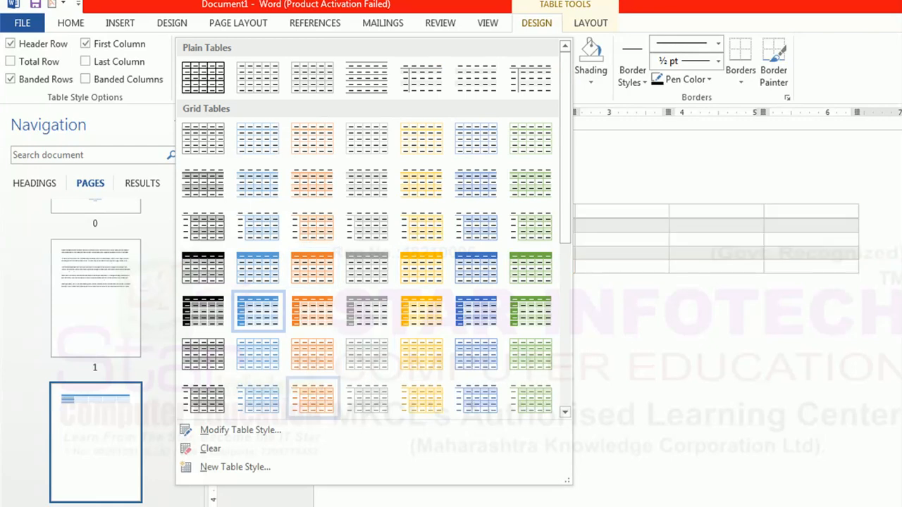
click(239, 430)
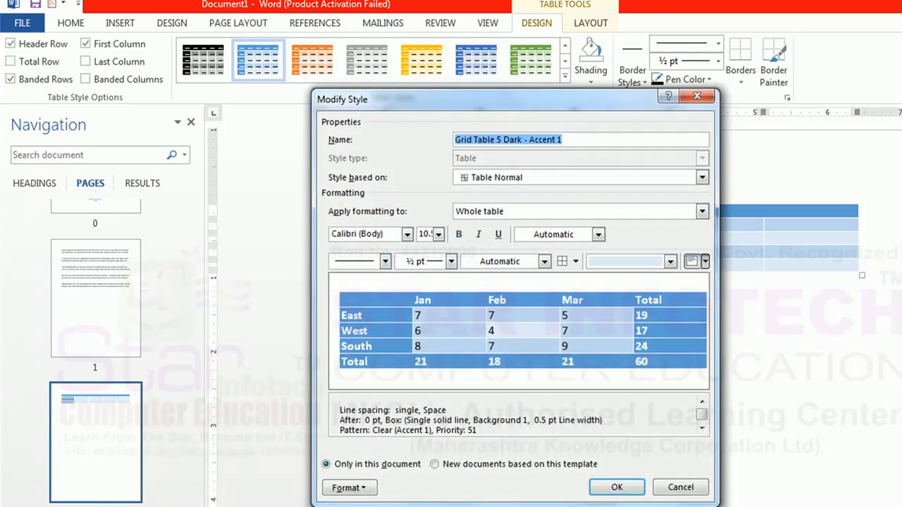
click(385, 262)
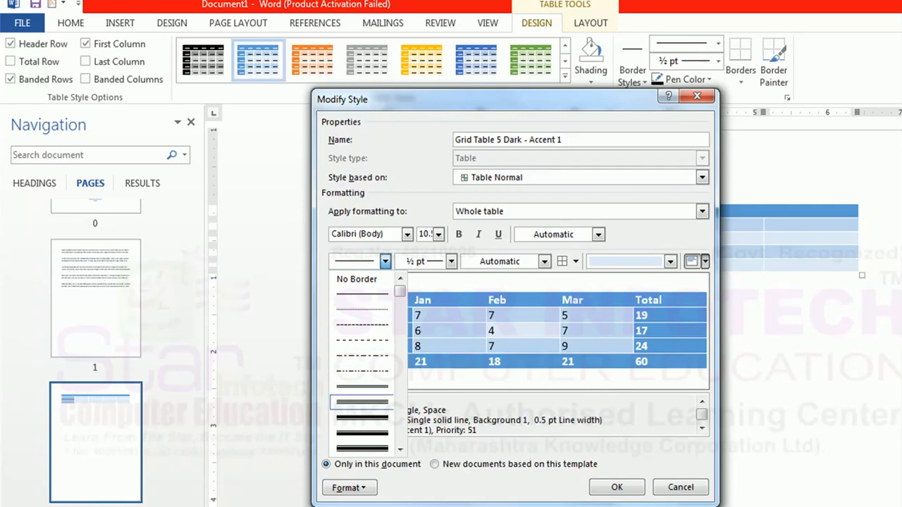
key(Return)
click(545, 262)
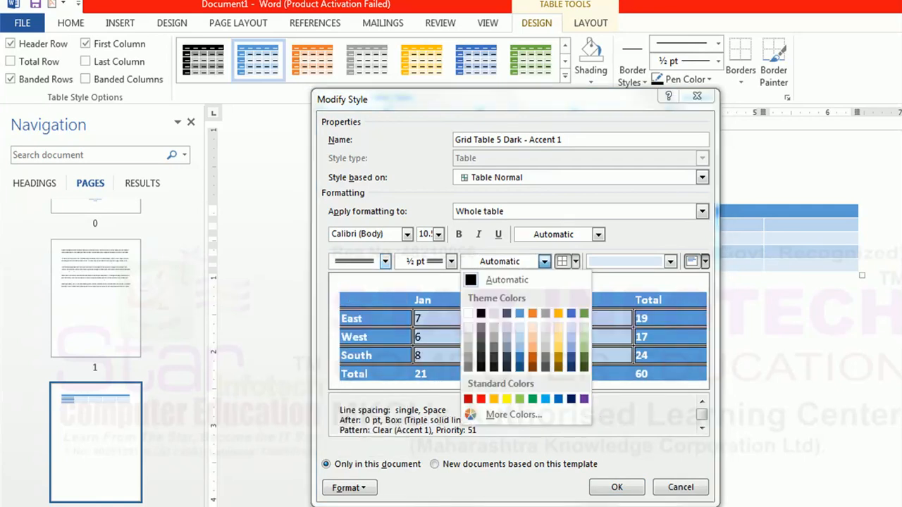
key(Return)
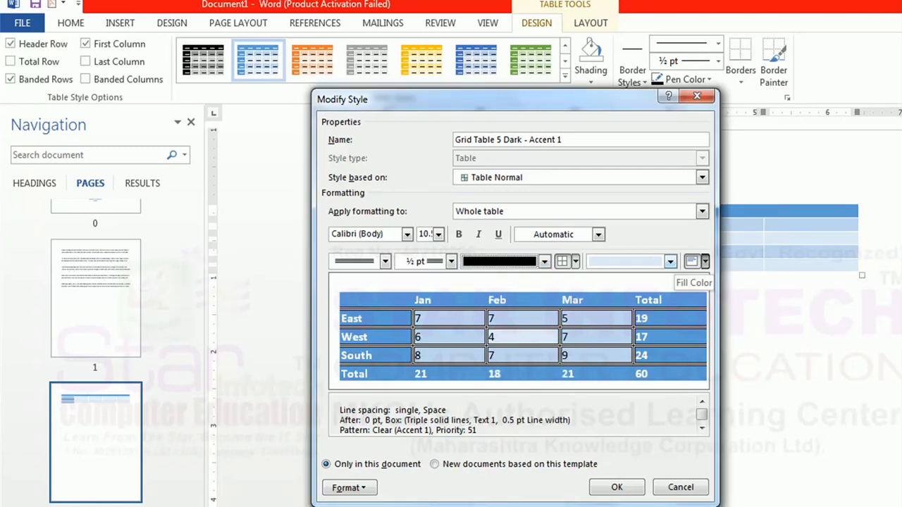
click(670, 261)
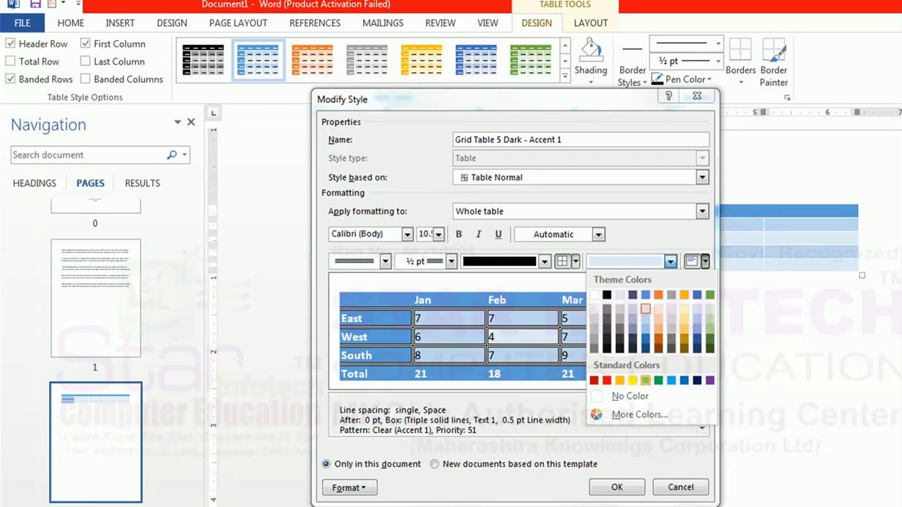
click(646, 381)
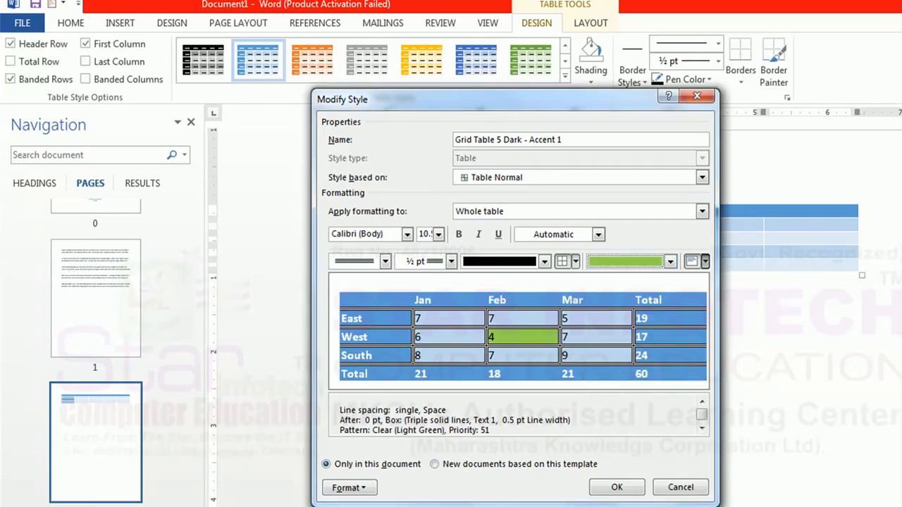
key(Return)
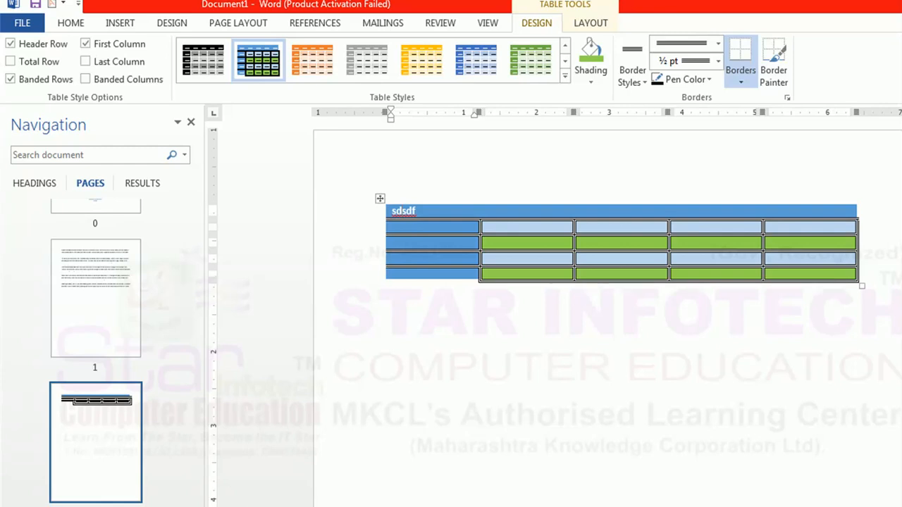
Clear the table's style and apply the blue grid style with a solid header row and banded rows
click(564, 76)
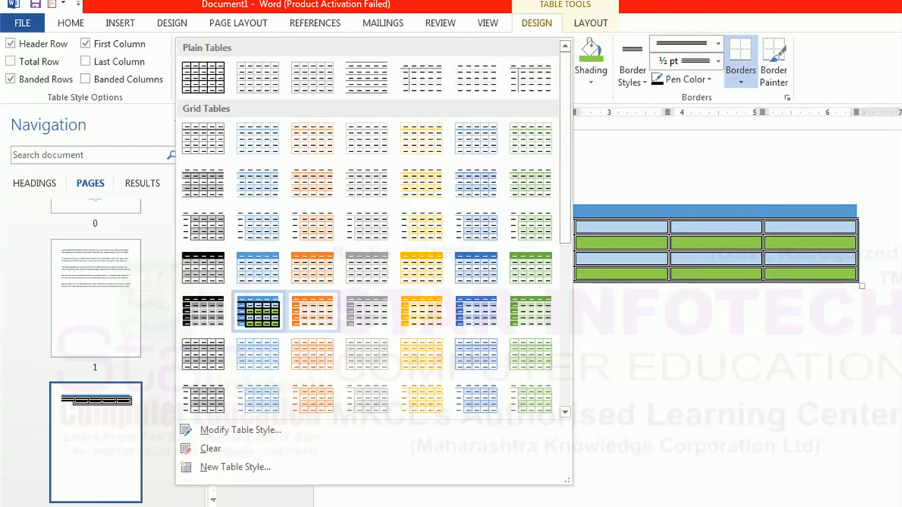
click(210, 449)
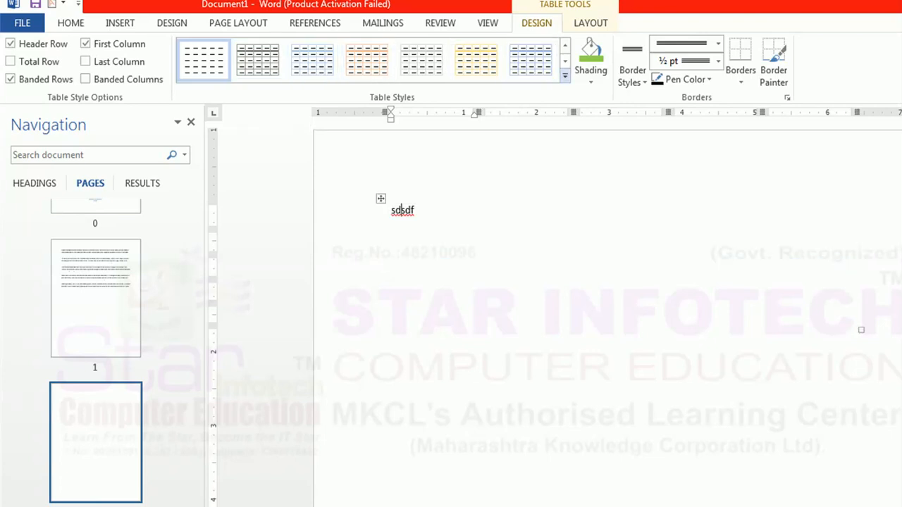
click(564, 74)
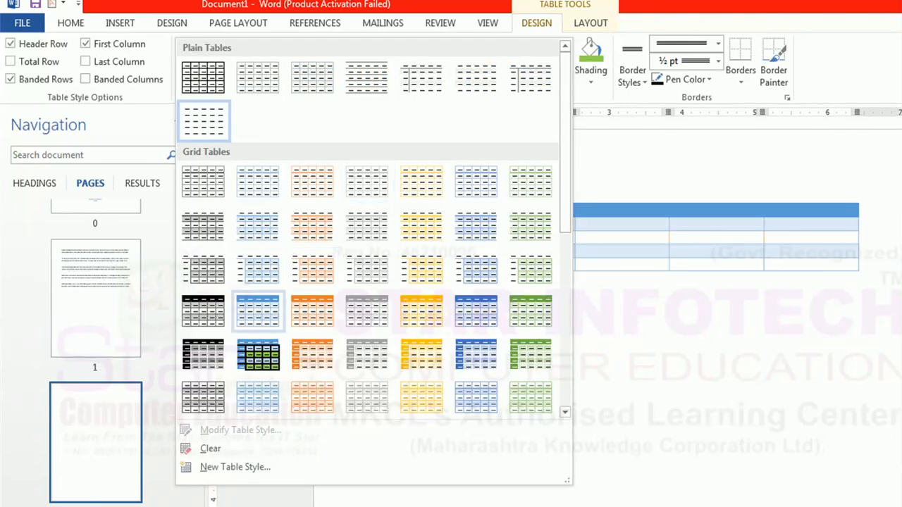
click(258, 311)
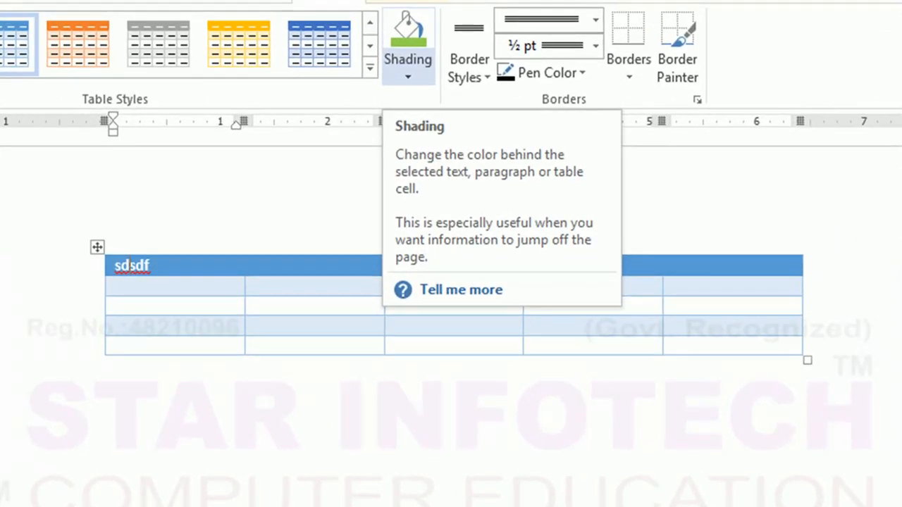
Shade the table's first two rows with the standard yellow colour
click(408, 71)
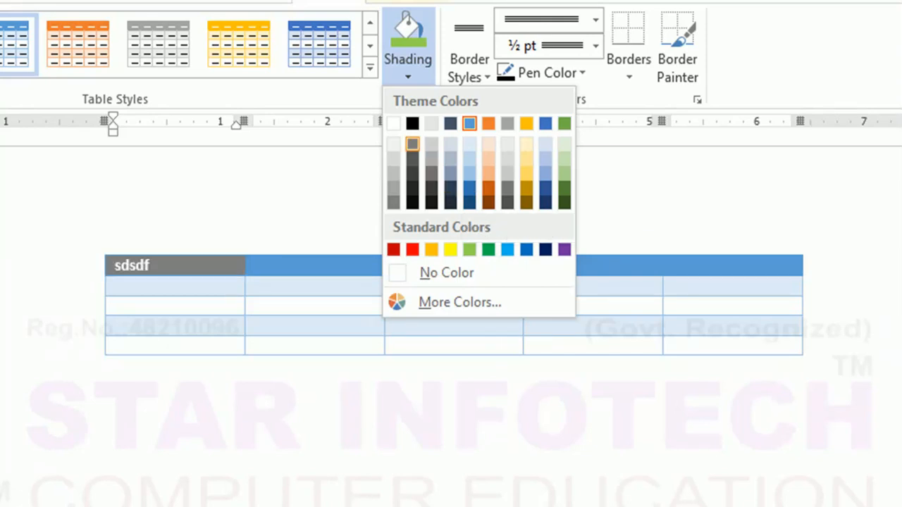
click(265, 227)
drag(131, 266, 733, 286)
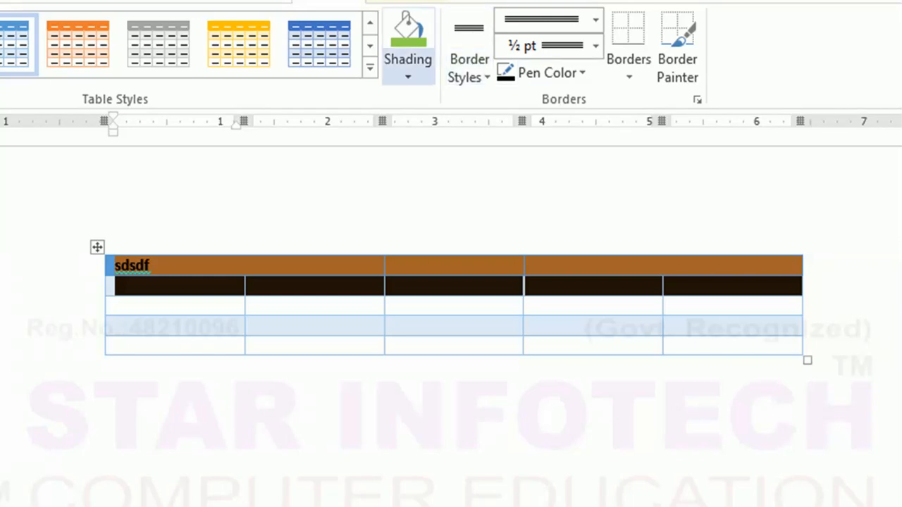
click(407, 64)
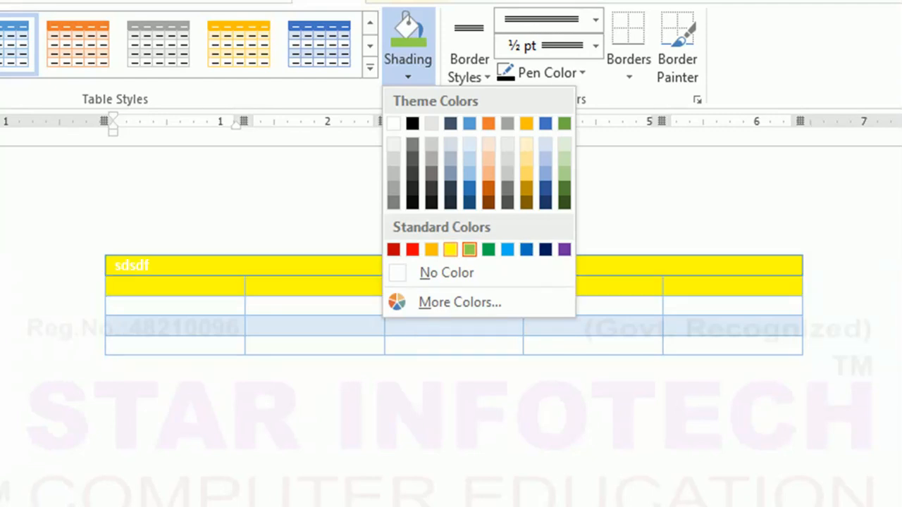
click(450, 250)
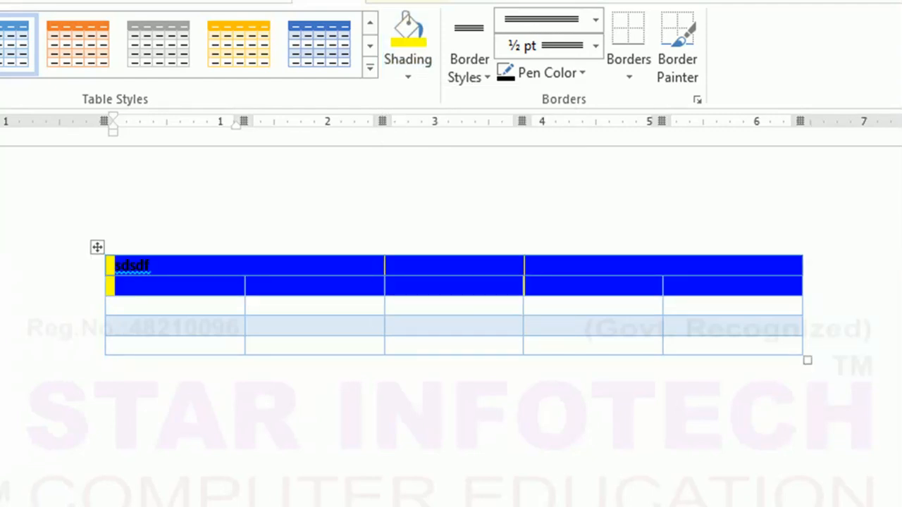
click(106, 365)
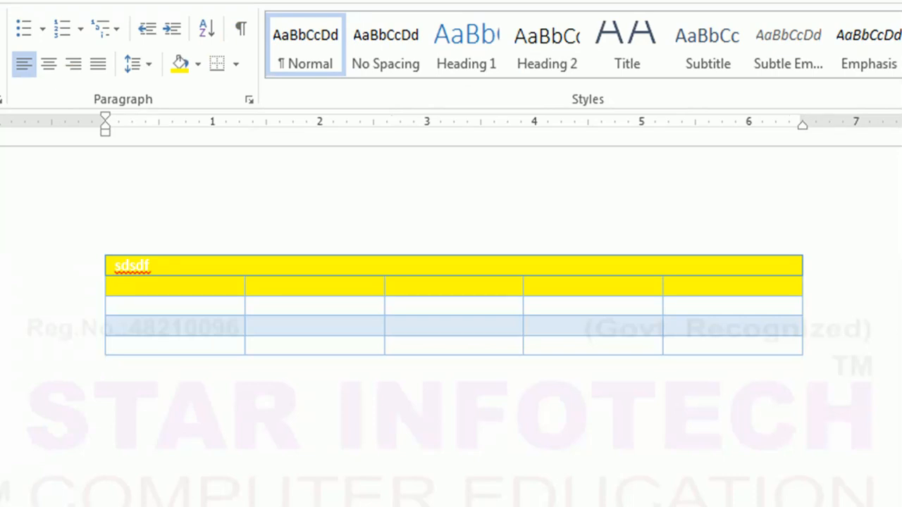
Paint a black ½ pt double-line border along the table's bottom edge under the second, third and fourth columns
key(alt+n)
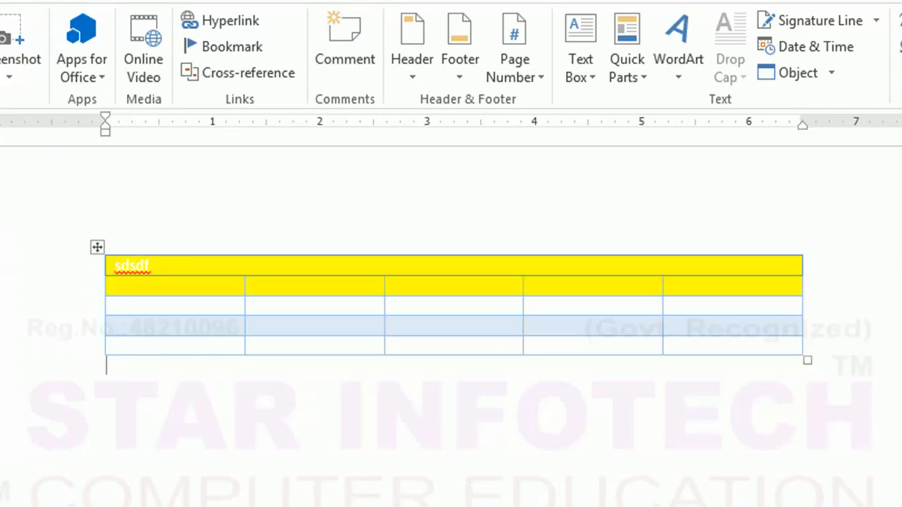
click(255, 306)
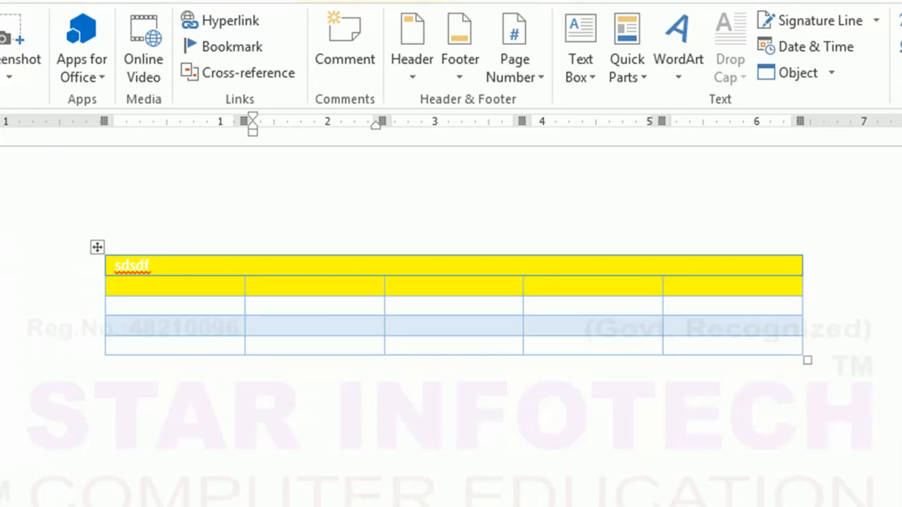
click(329, 1)
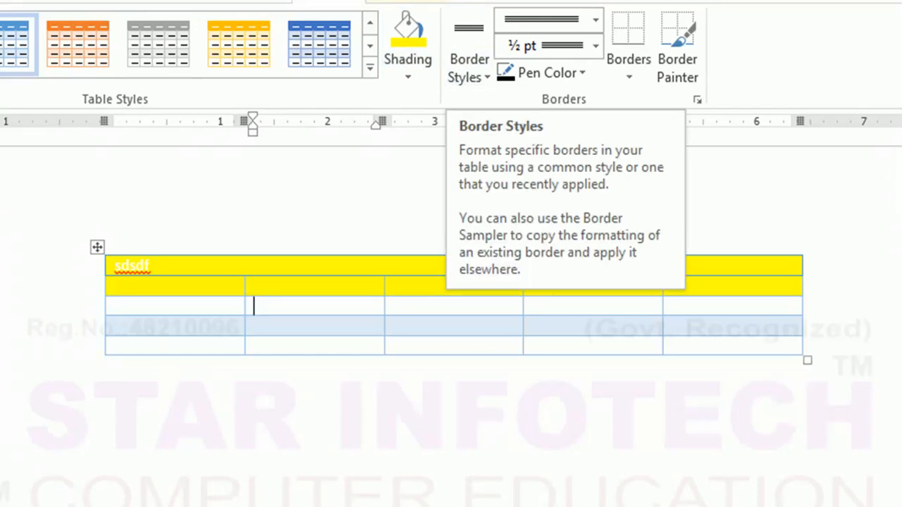
click(469, 71)
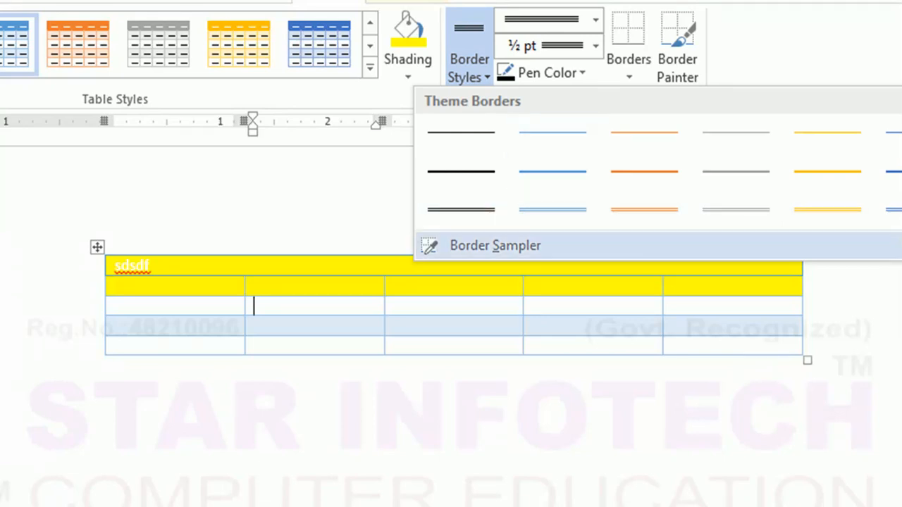
click(461, 210)
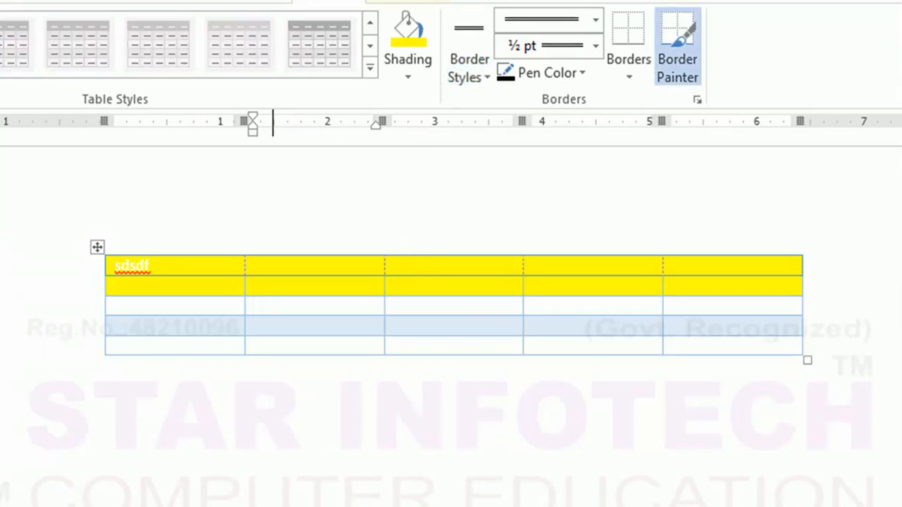
drag(240, 355, 383, 355)
drag(253, 356, 646, 356)
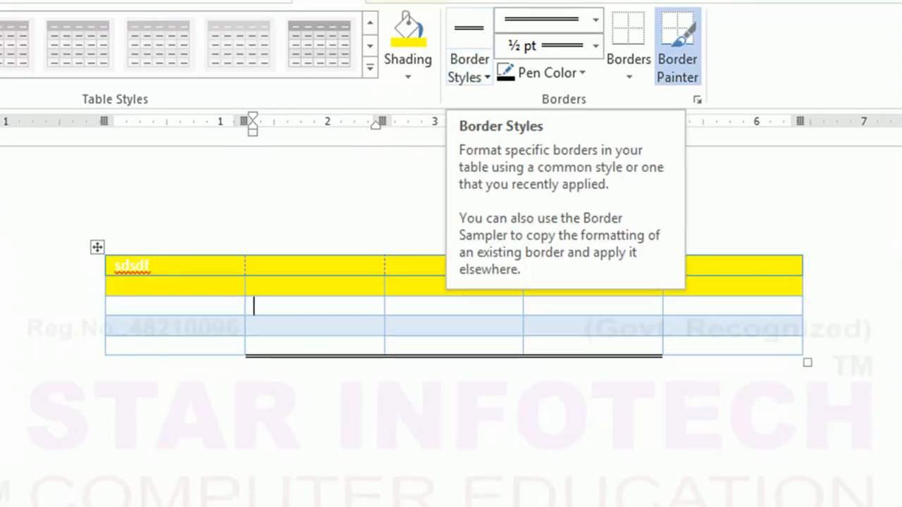
Paint 3 pt thin-thick-thin vertical borders after the first column over all rows and after the second column over the top three rows
click(595, 20)
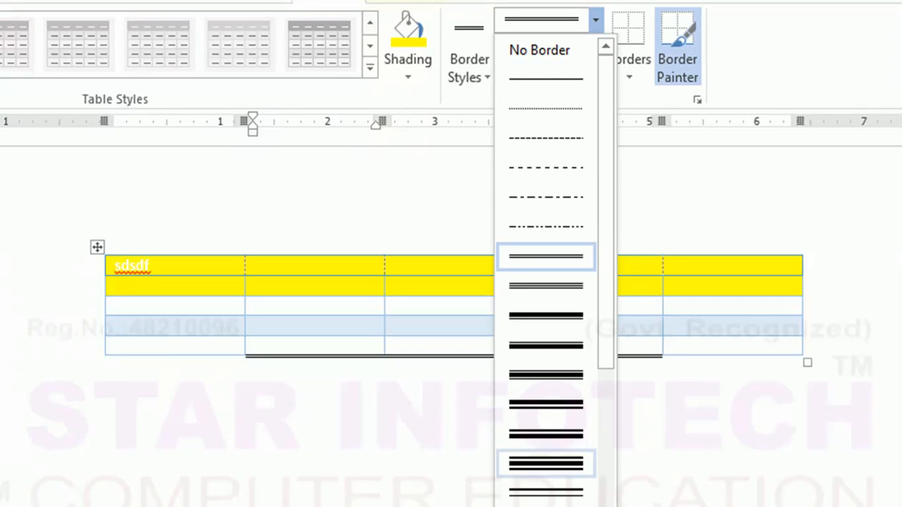
click(546, 463)
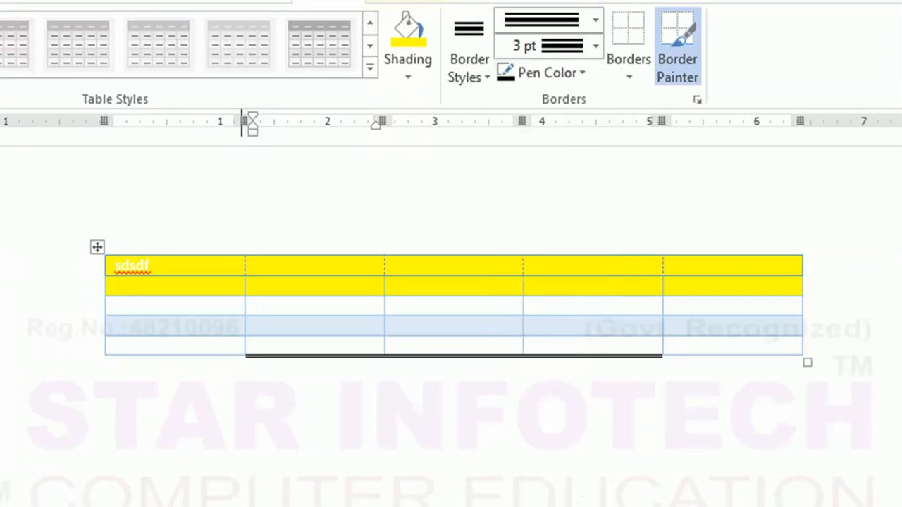
drag(245, 257, 244, 354)
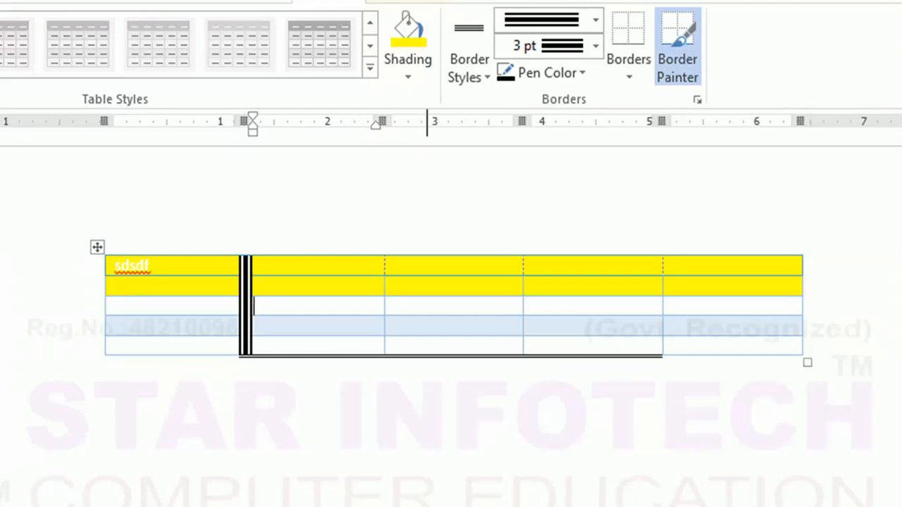
drag(385, 255, 385, 315)
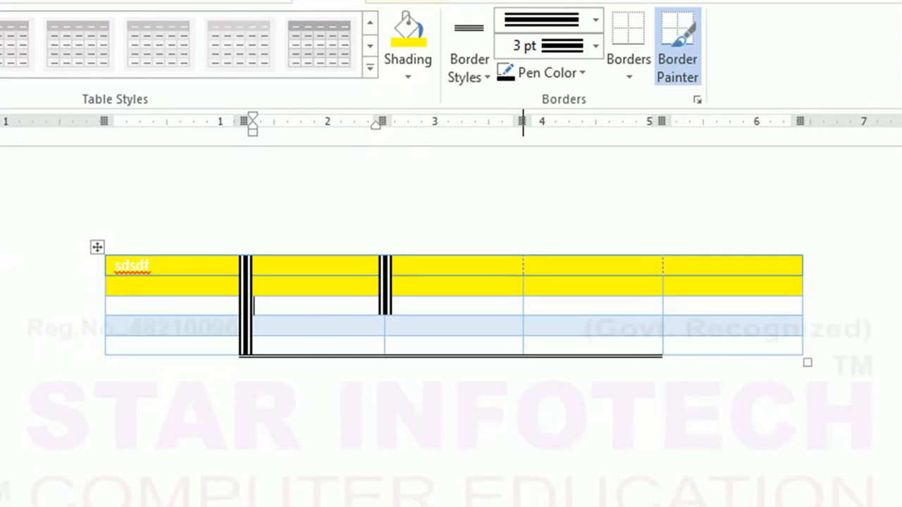
Paint 3 pt thin-thick-thin borders below the first row's last three columns, around the second row's fourth cell, and down the third row's third-fourth column divider
mouse_move(522, 276)
mouse_down()
mouse_move(661, 278)
mouse_move(662, 291)
mouse_move(665, 278)
mouse_up()
drag(657, 309, 587, 310)
drag(522, 292, 523, 333)
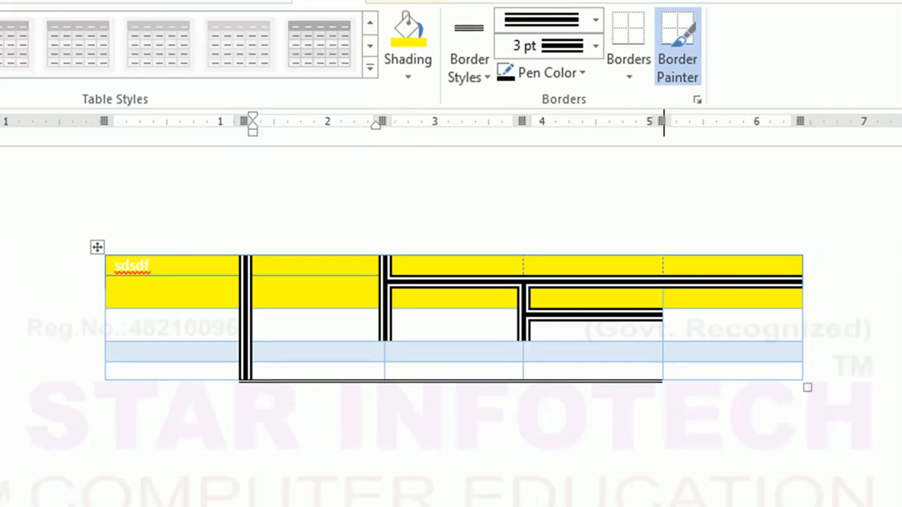
click(663, 298)
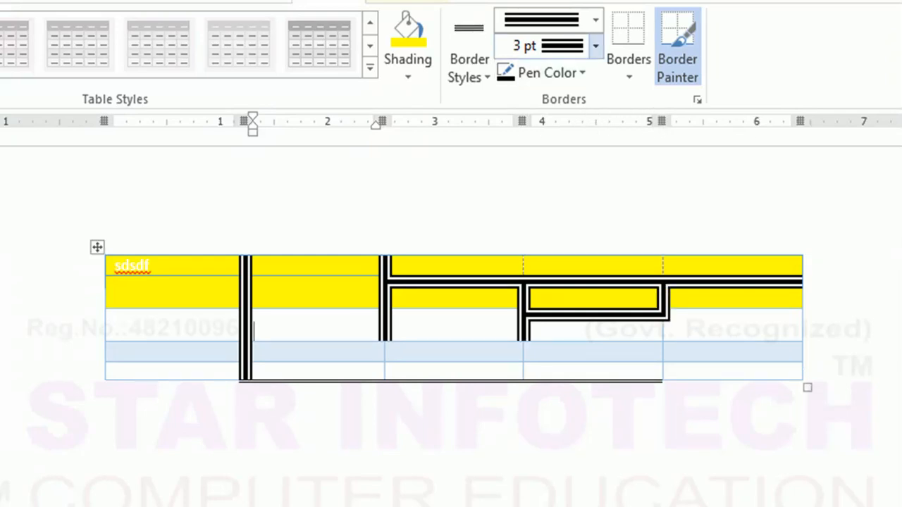
Set the border weight to 1 pt and paint the divider between the fourth and fifth columns in the last two rows
click(595, 45)
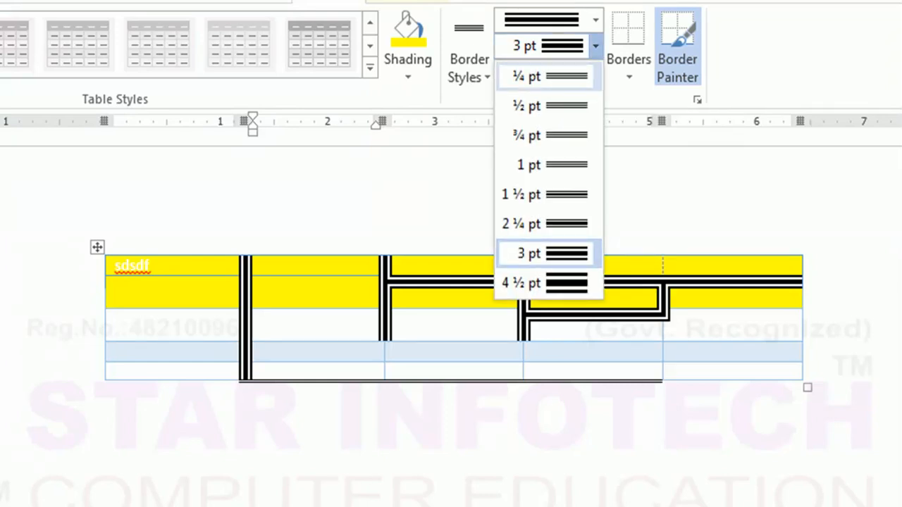
click(542, 165)
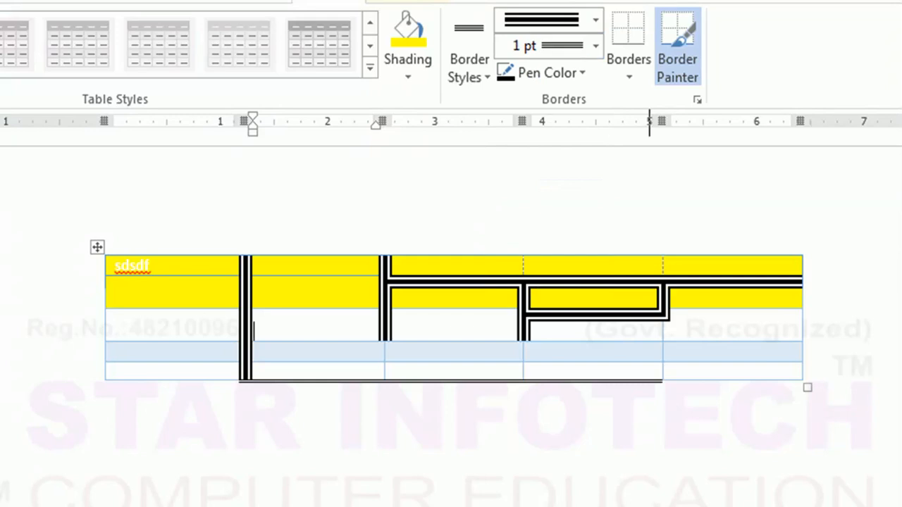
click(663, 372)
click(662, 353)
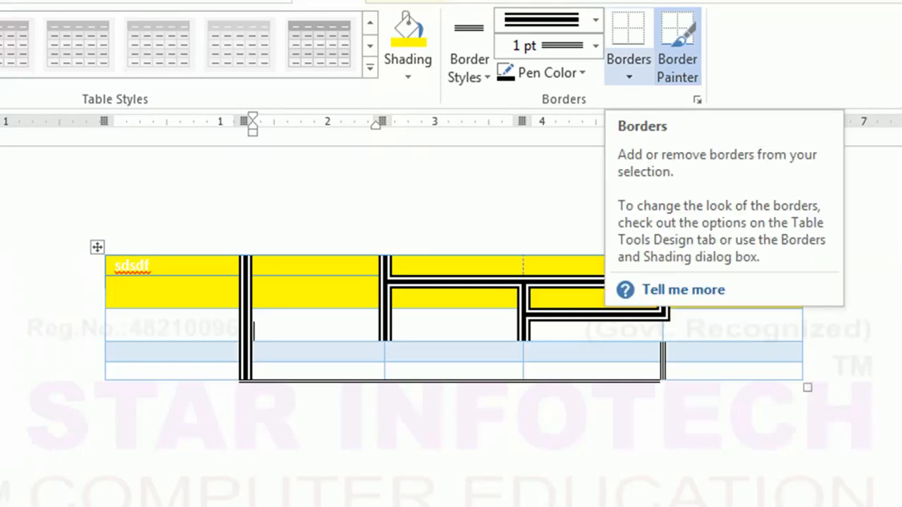
click(628, 70)
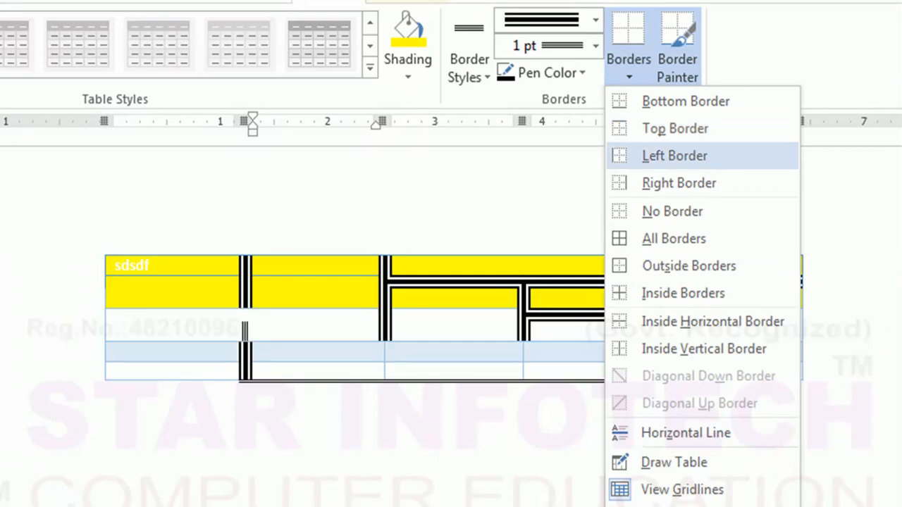
key(Escape)
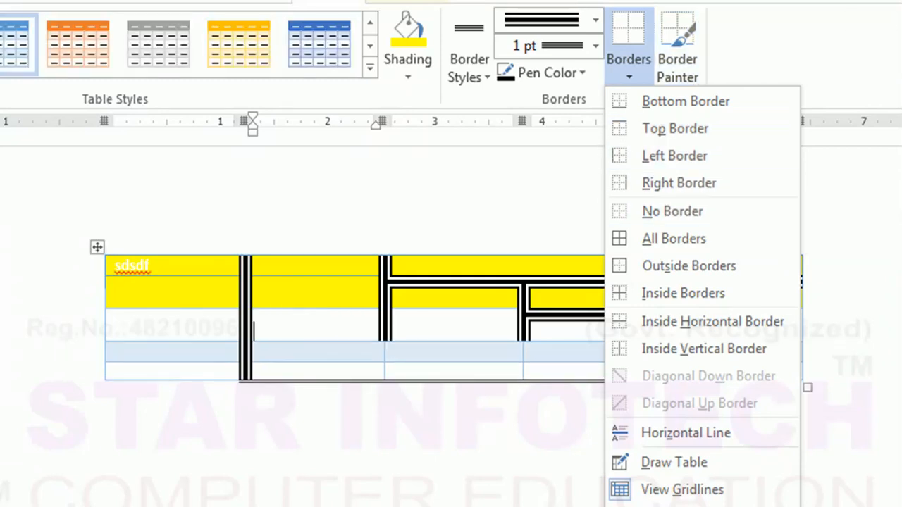
key(ctrl+a)
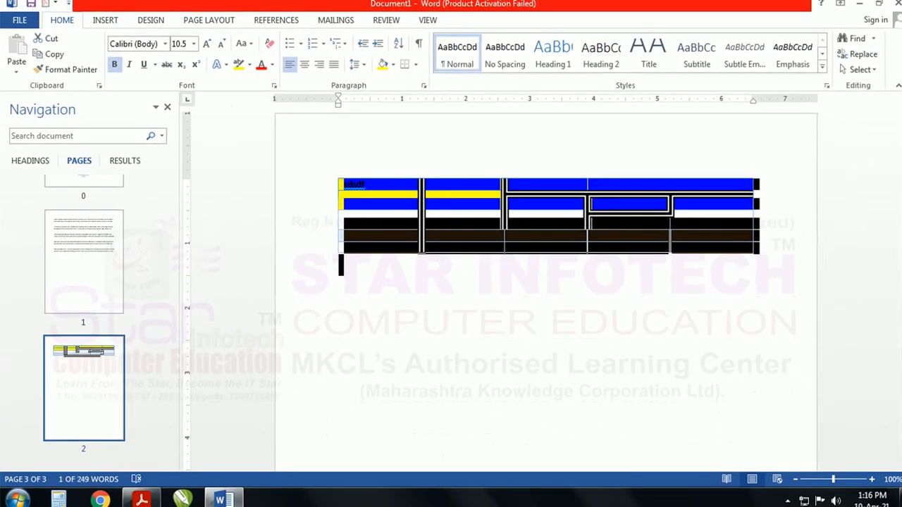
click(105, 20)
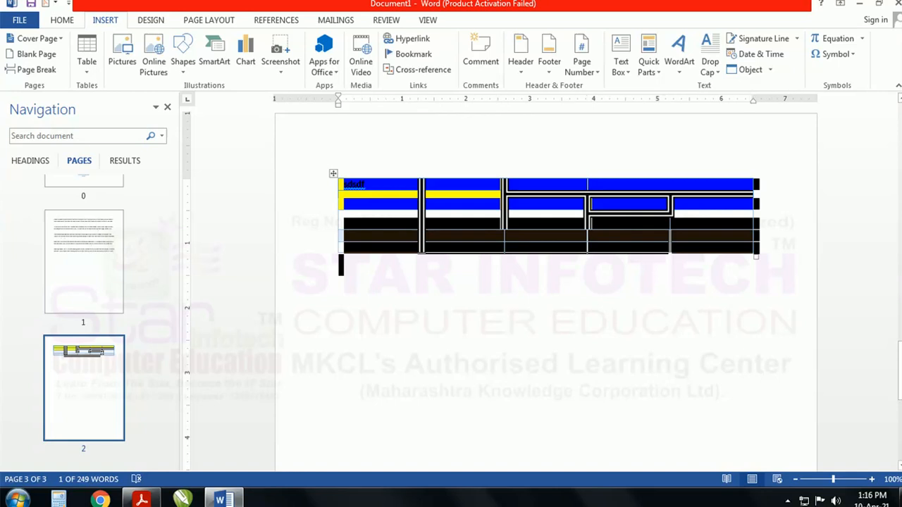
click(452, 235)
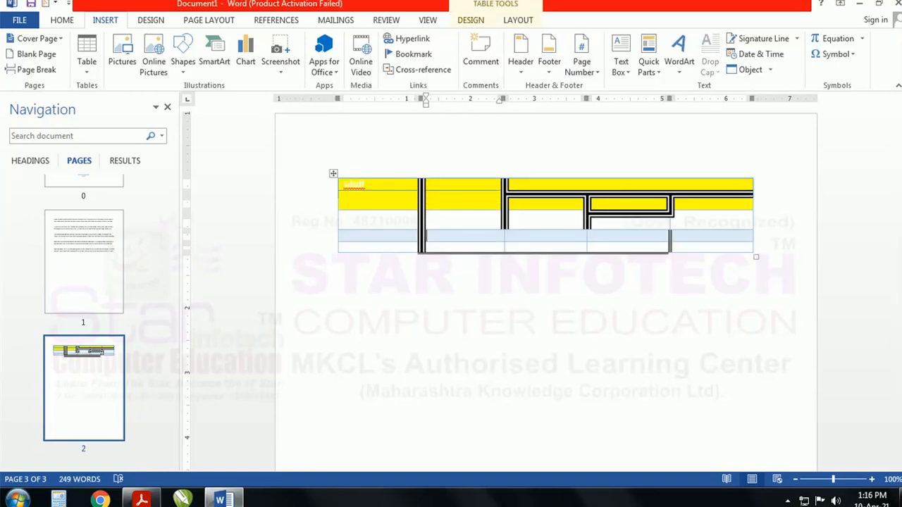
Try the Inside Vertical Border option on the first cell of the table's third row
click(347, 222)
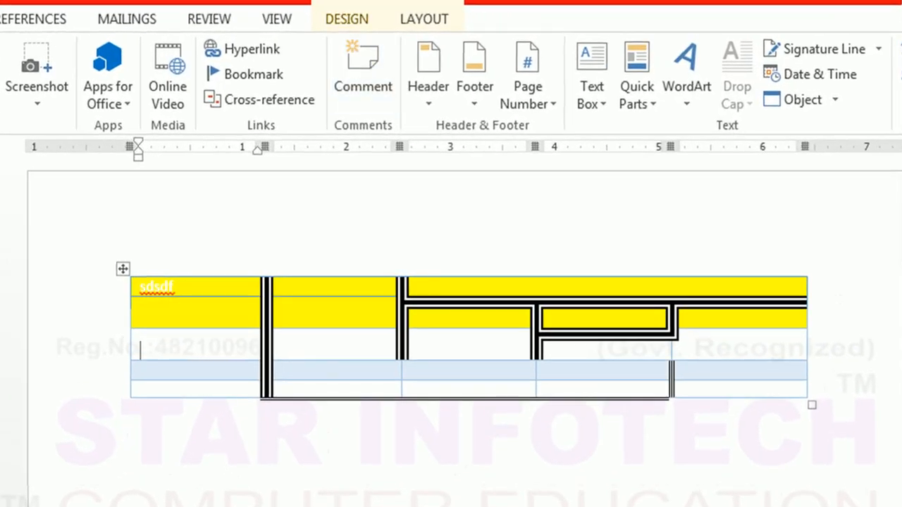
click(347, 19)
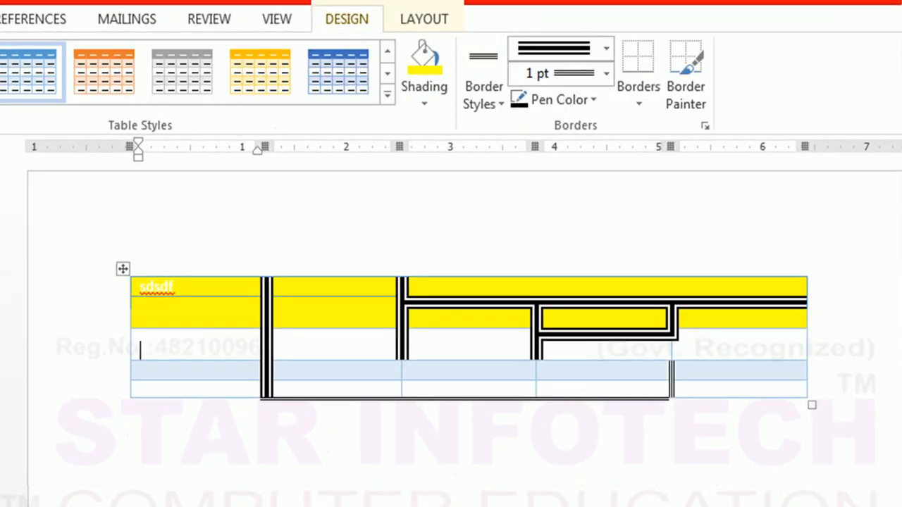
click(638, 78)
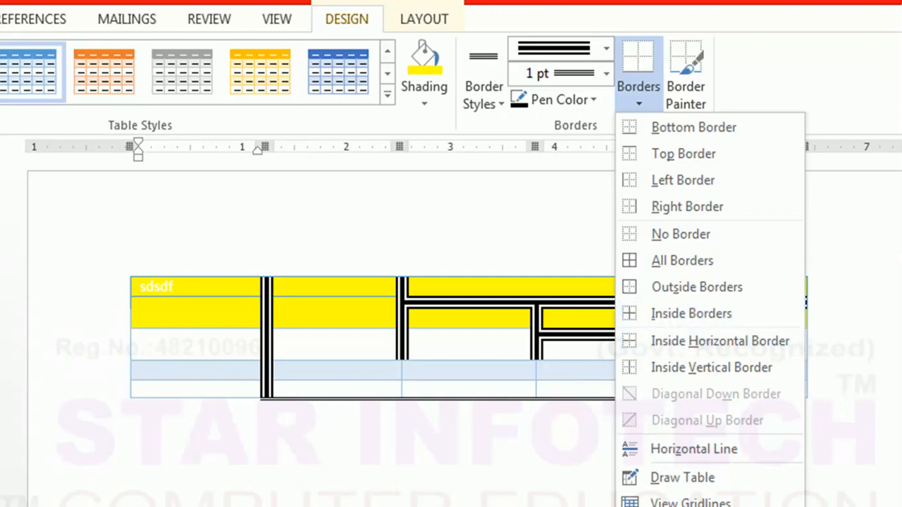
click(712, 368)
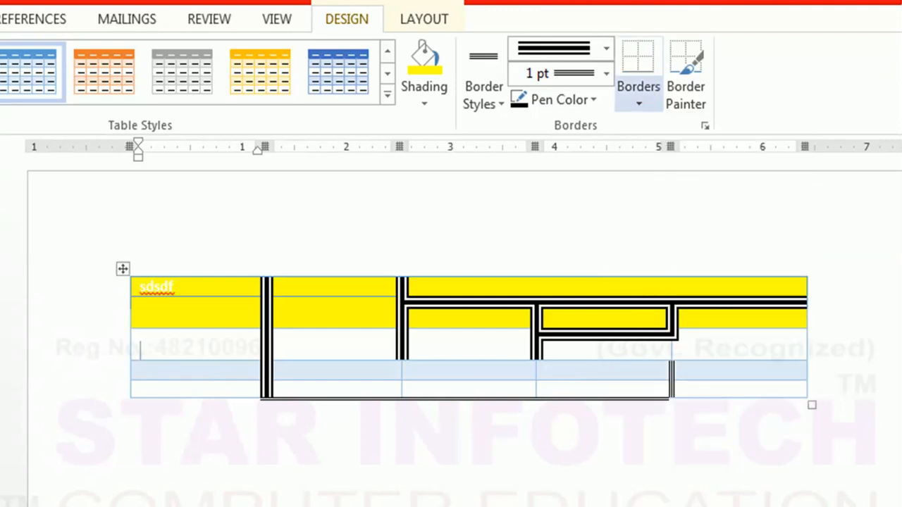
Turn on the Border Painter and look over the pen colours without choosing one
click(686, 76)
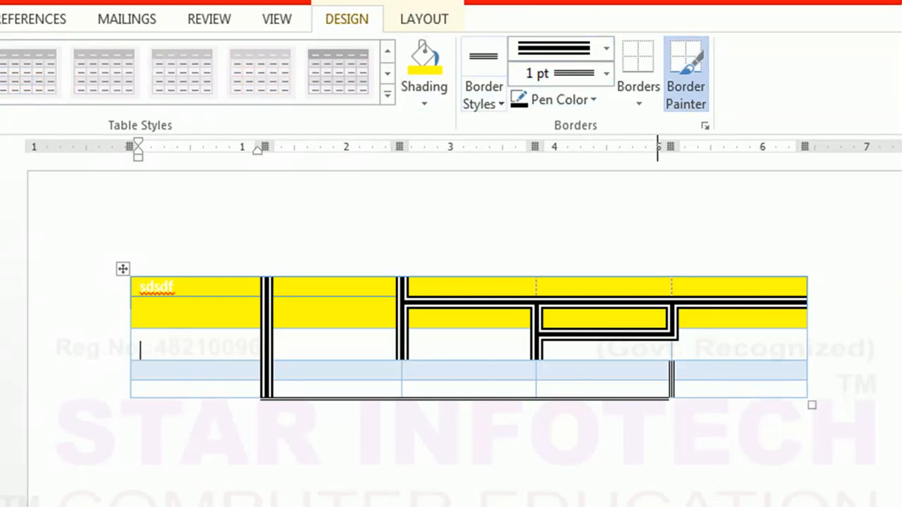
click(560, 99)
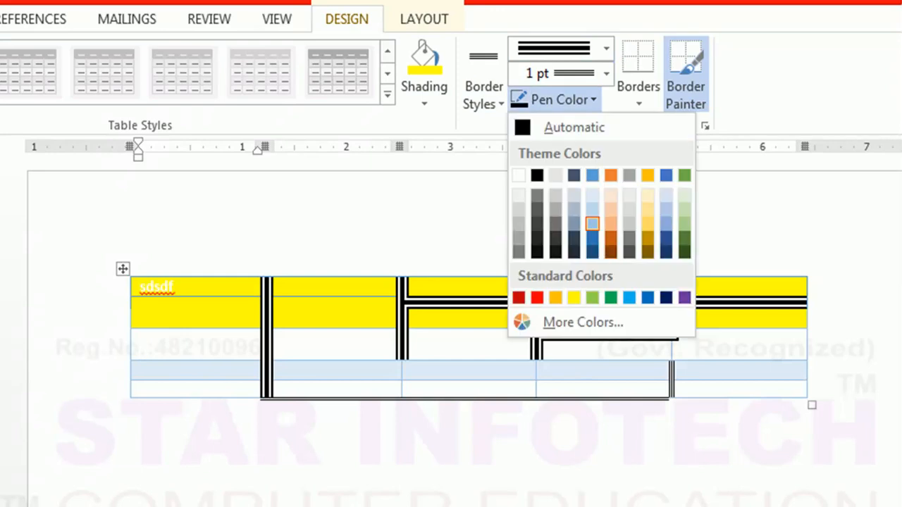
click(686, 74)
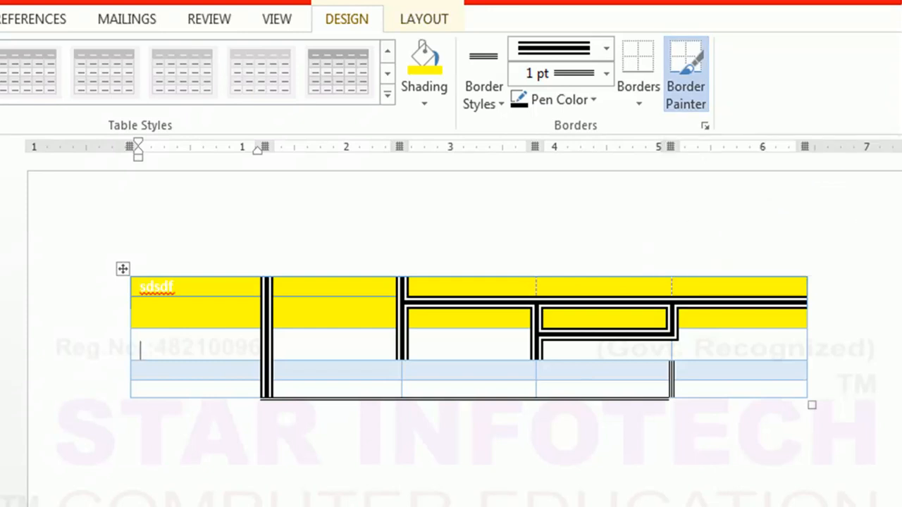
Delete the table's entire third row using the Delete Cells options
click(425, 19)
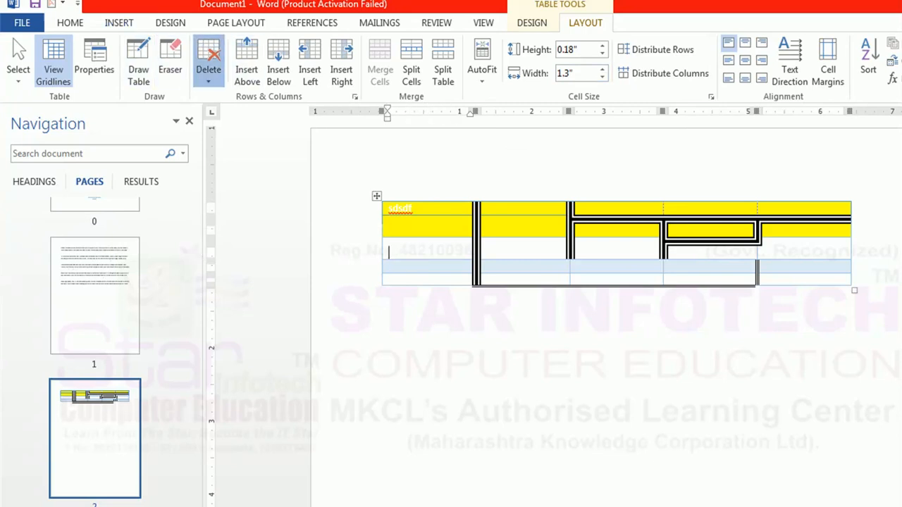
click(209, 70)
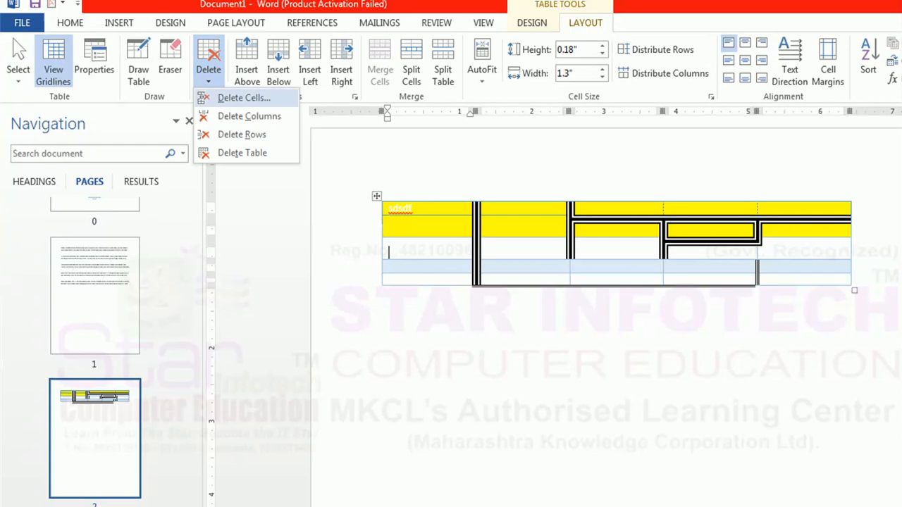
click(243, 97)
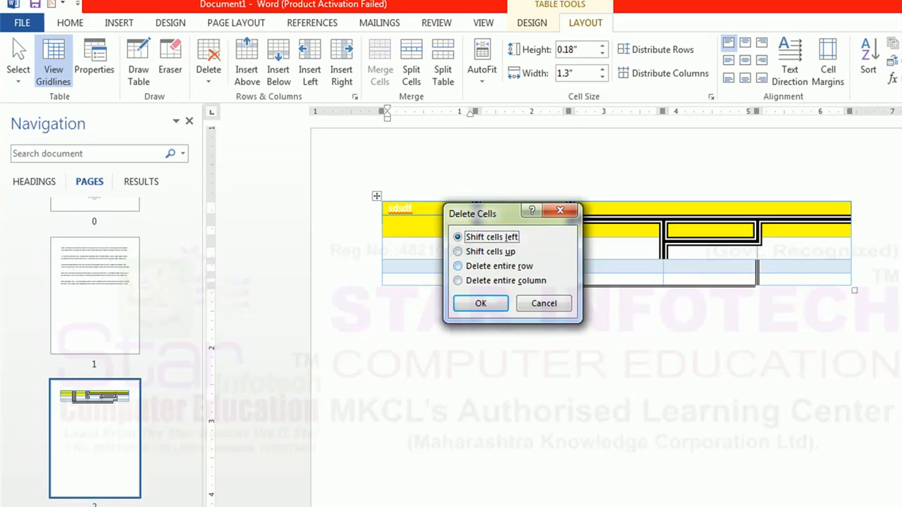
click(486, 266)
click(481, 304)
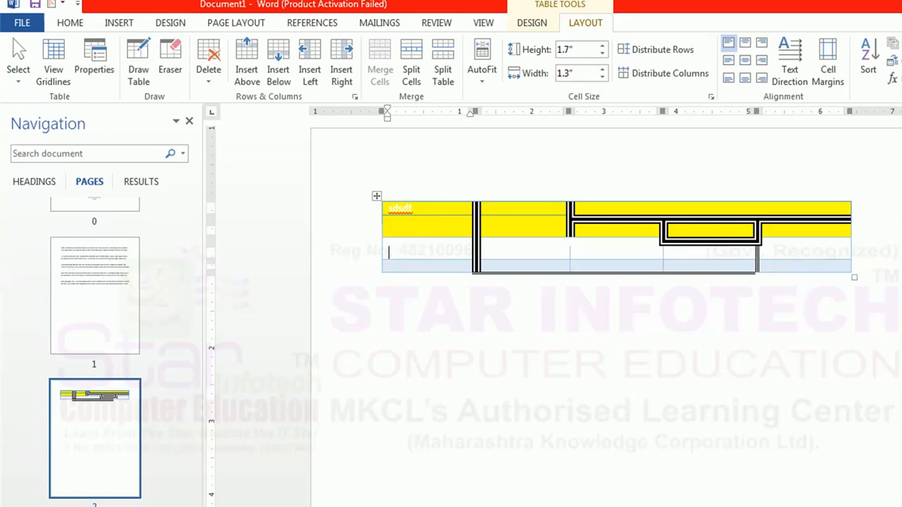
Delete the whole table and insert a new one with five columns and three rows in its place
click(209, 60)
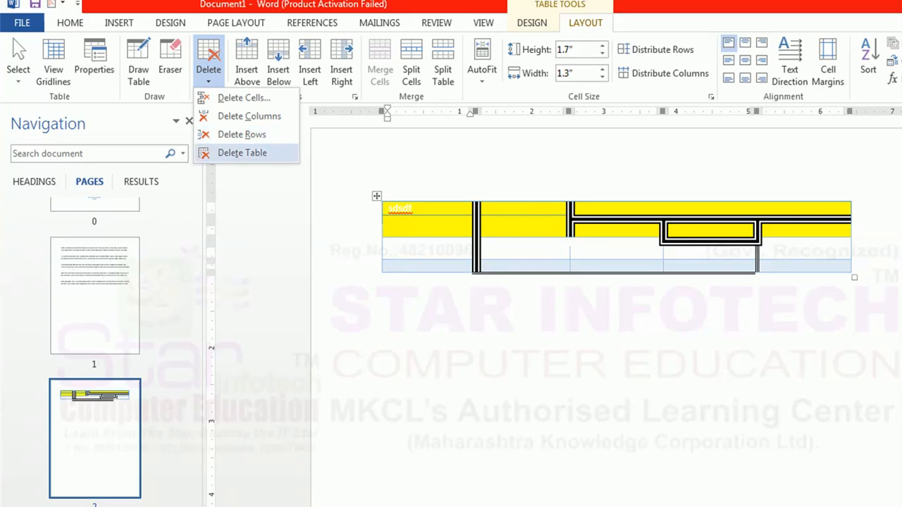
click(242, 152)
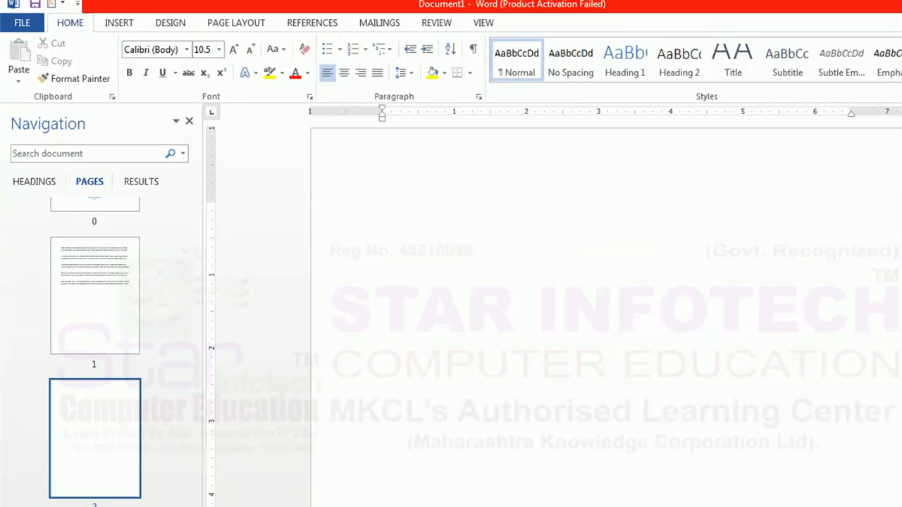
click(119, 23)
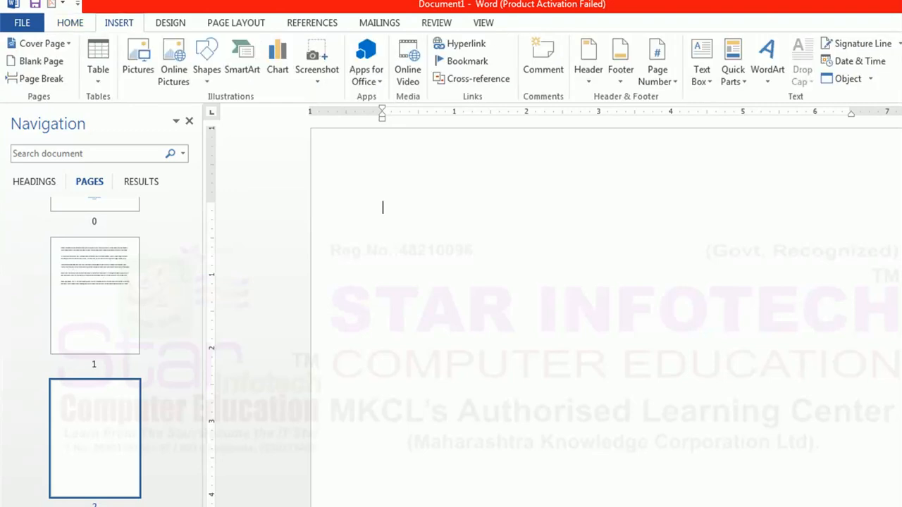
click(98, 63)
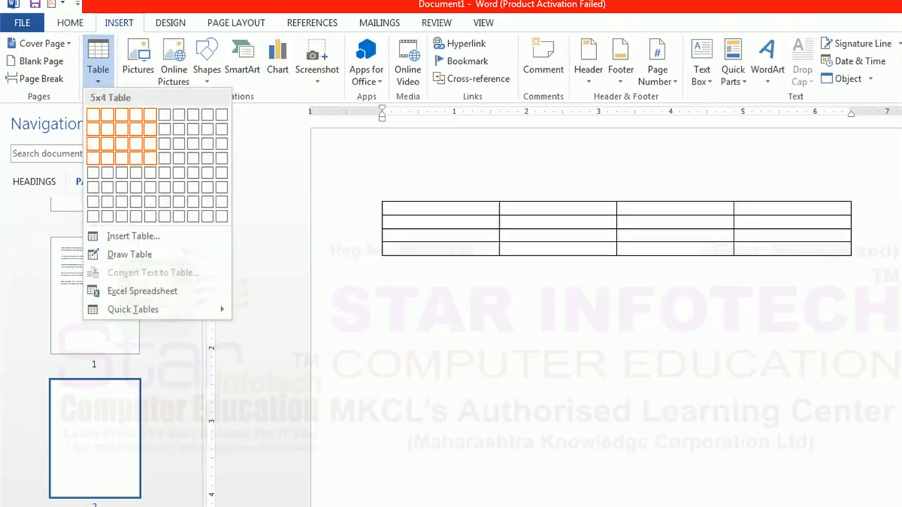
click(151, 144)
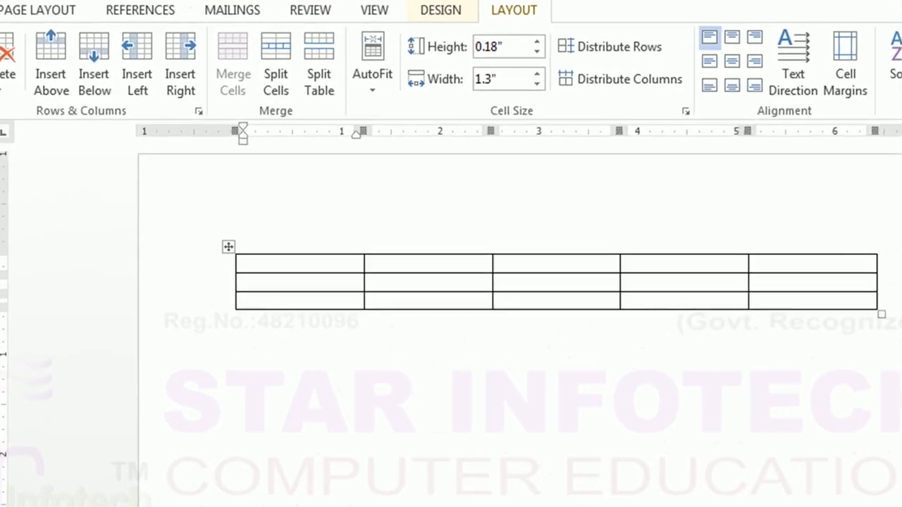
Insert a new row above the table's second row and clear the selection
click(34, 62)
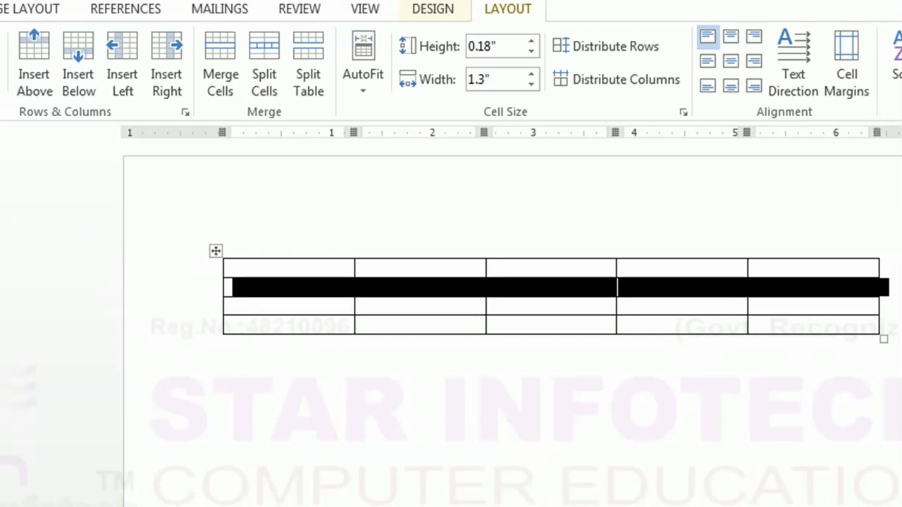
click(210, 307)
click(224, 344)
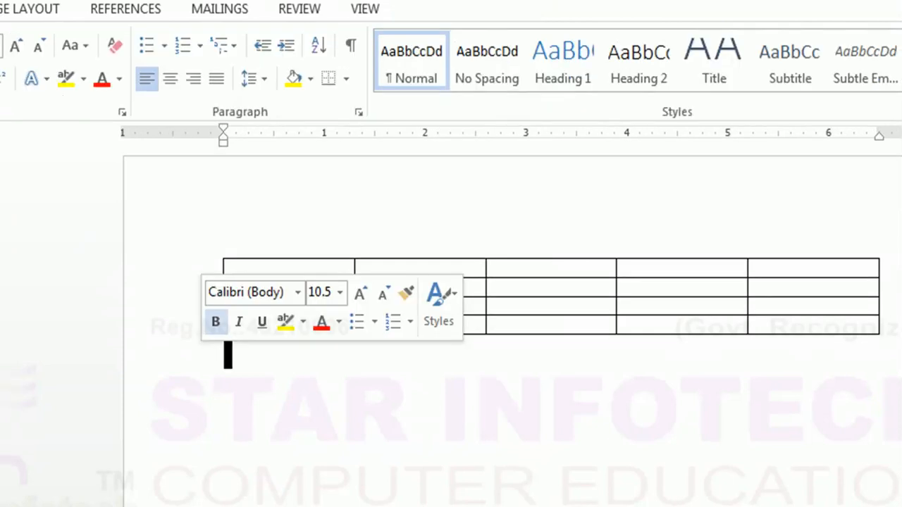
click(233, 287)
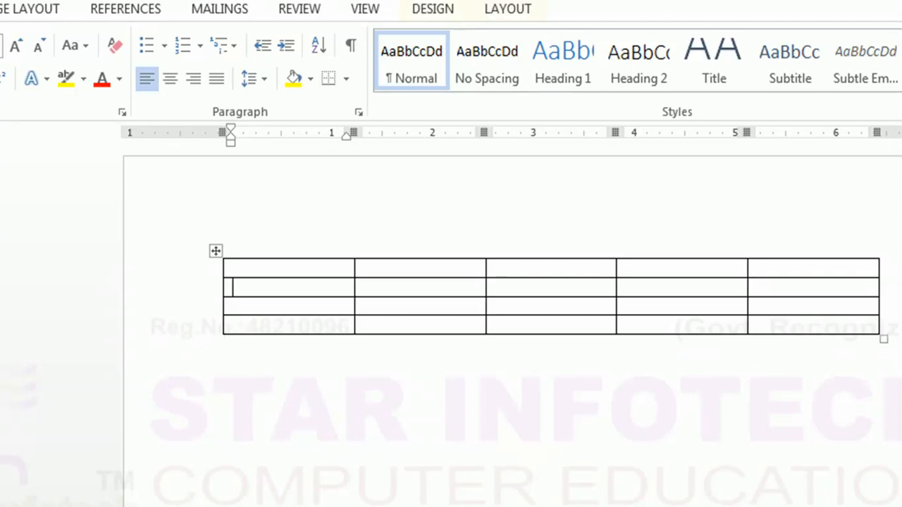
Insert a new row below the table's last row
click(507, 8)
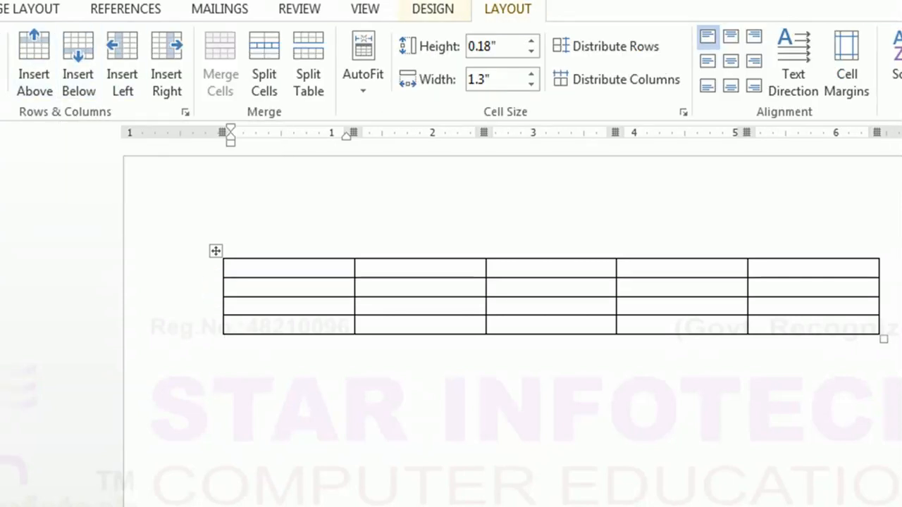
click(233, 324)
click(78, 71)
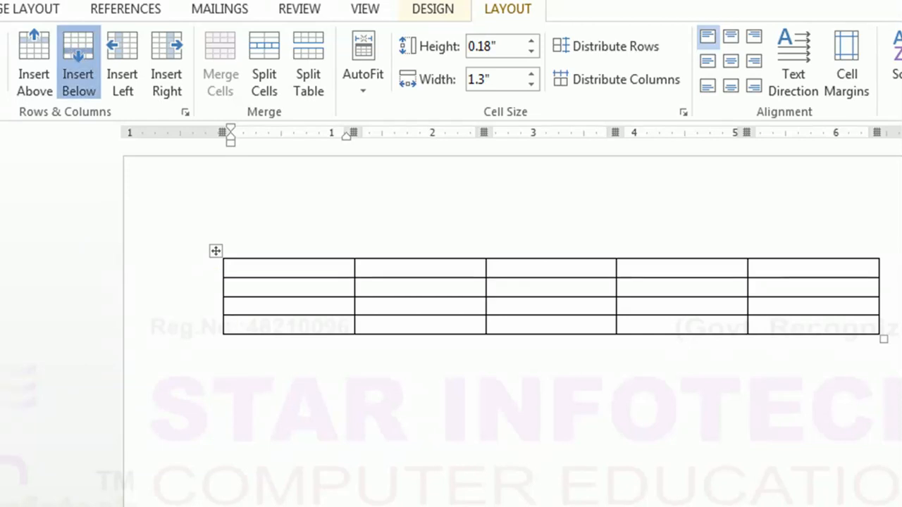
click(224, 363)
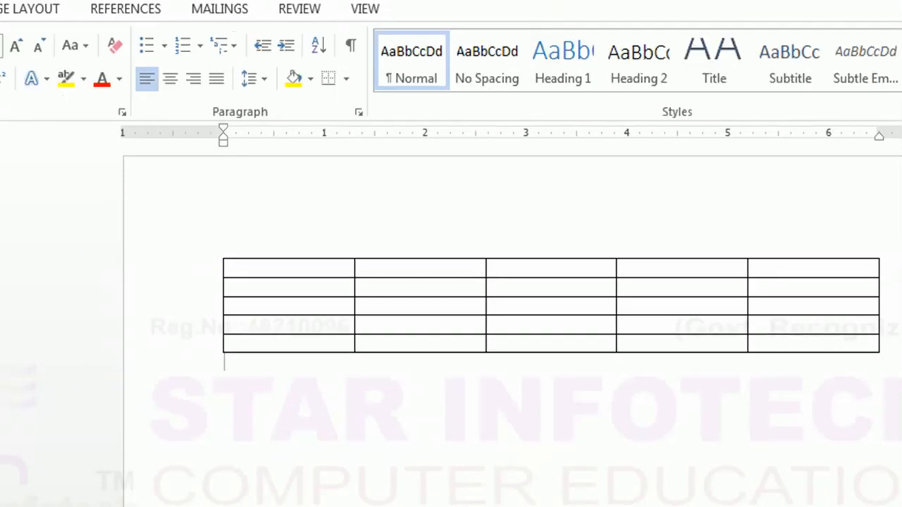
Insert a column to the left of the second column, and another column to the right of the new one
click(363, 343)
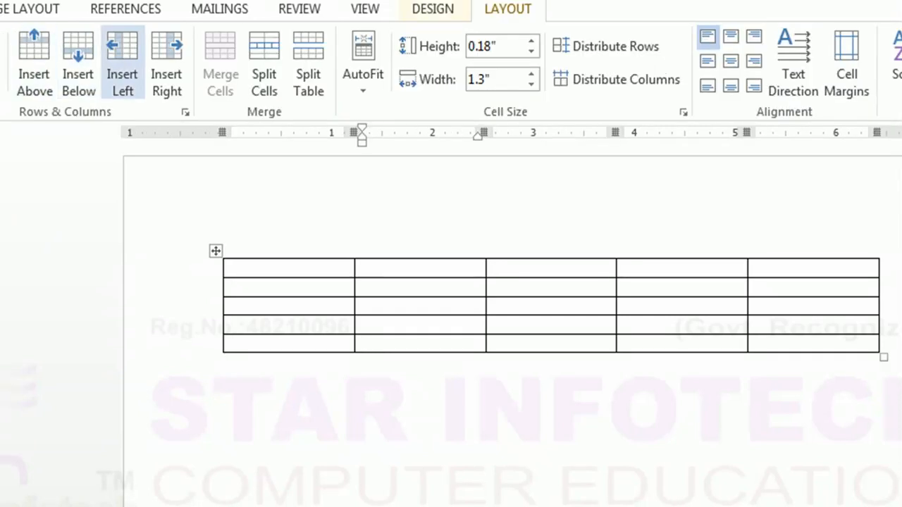
click(122, 77)
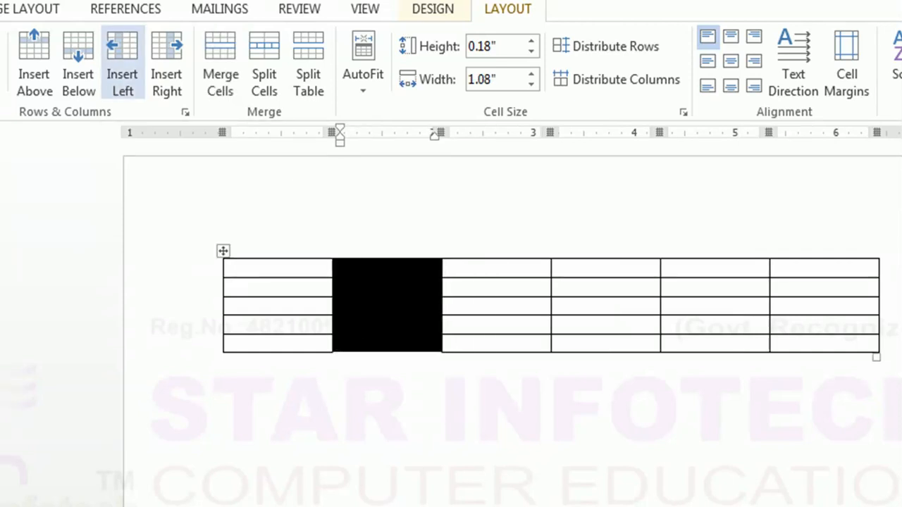
click(166, 78)
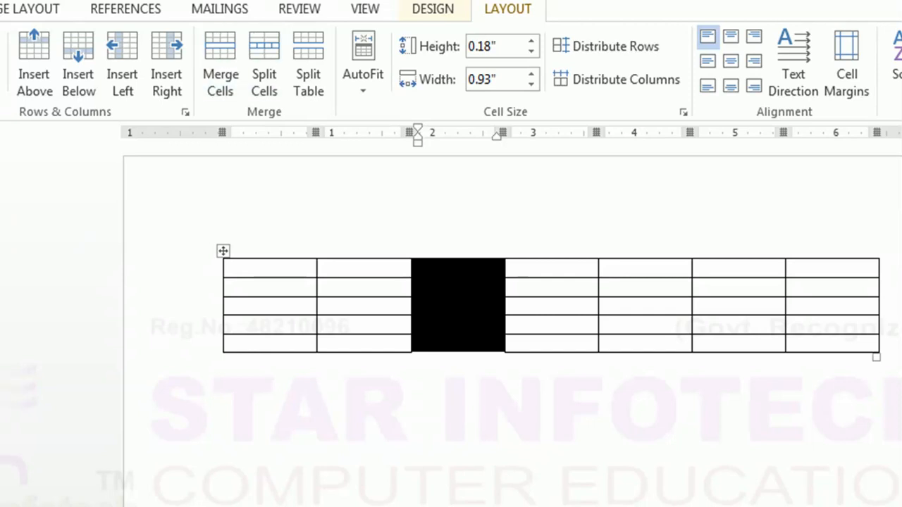
click(325, 287)
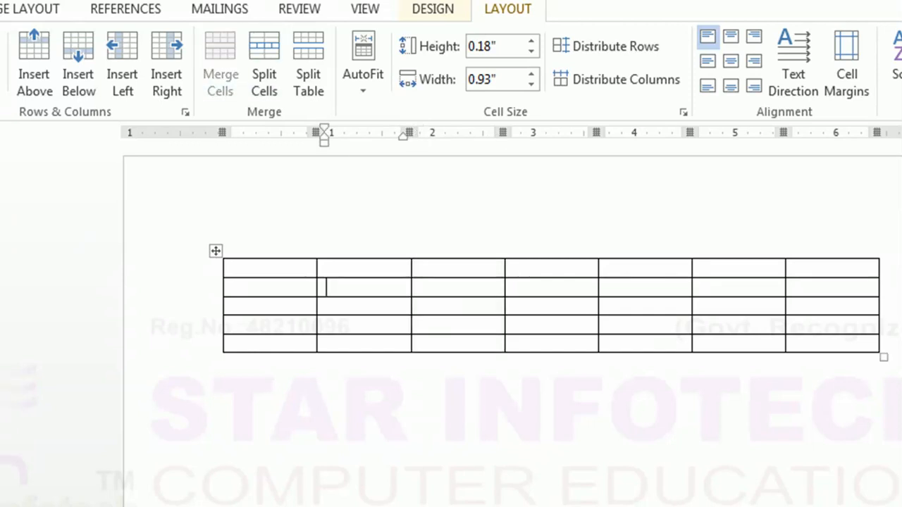
Merge all cells of the table's first row into one cell
drag(231, 266, 832, 268)
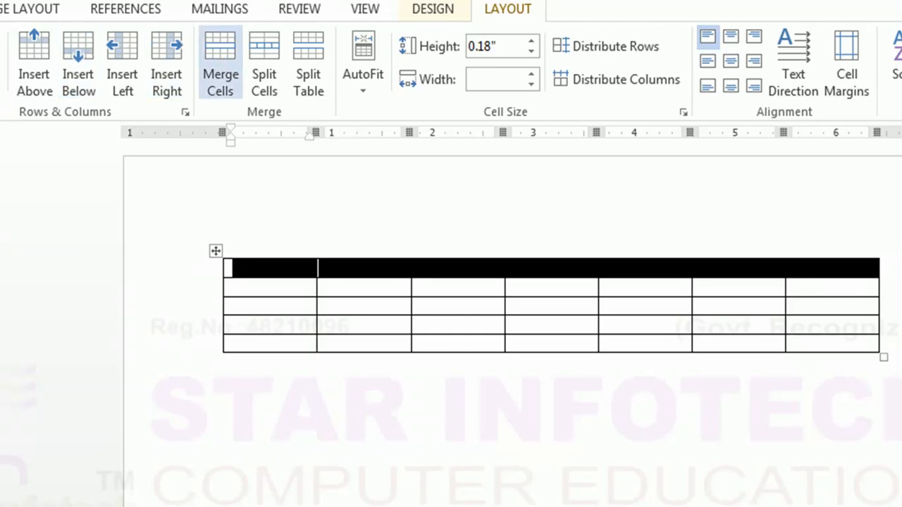
click(220, 65)
click(225, 362)
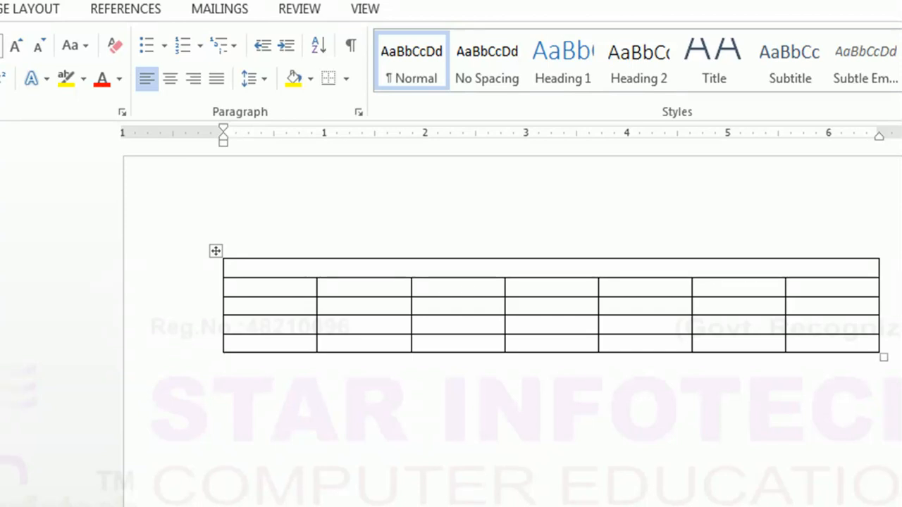
Split the merged first-row cell into 3 columns and 1 row
click(232, 268)
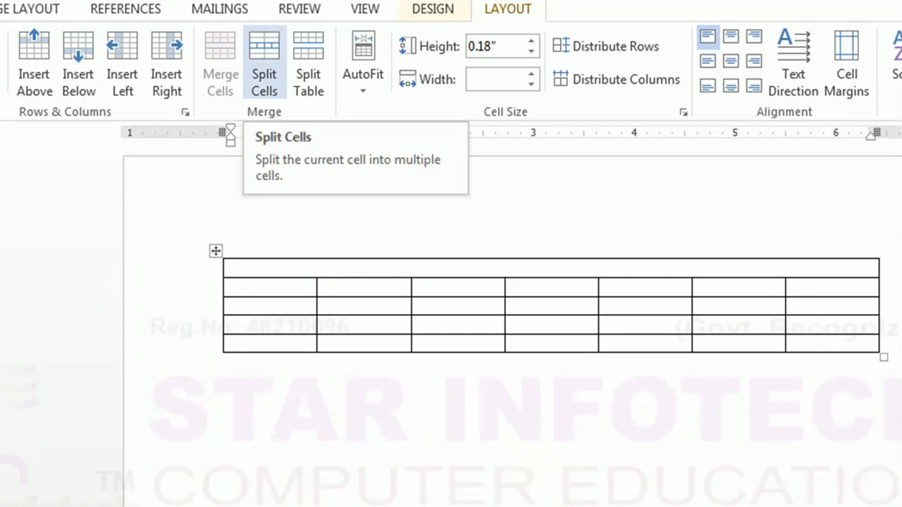
click(265, 63)
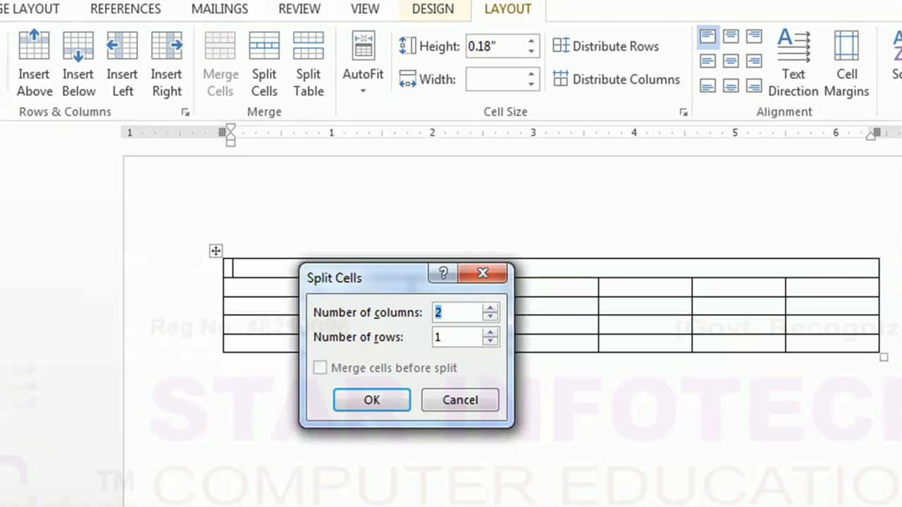
key(BackSpace)
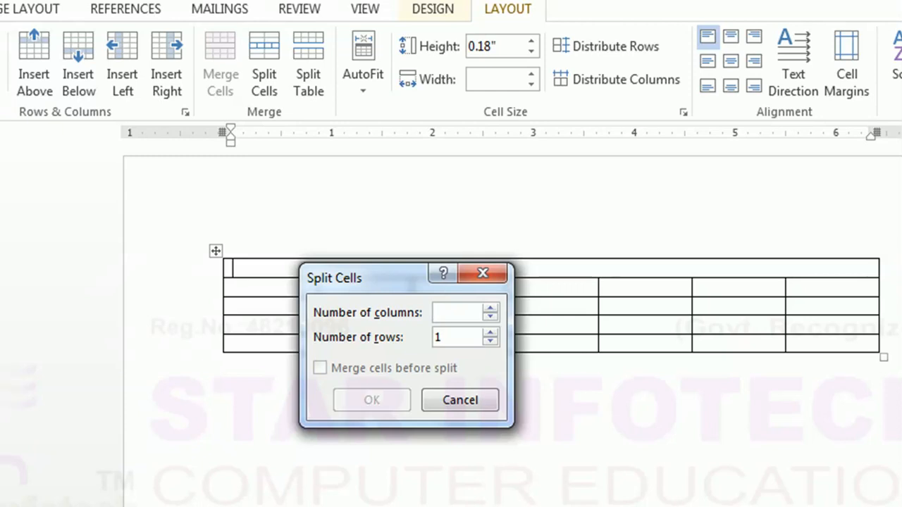
text(3)
key(Return)
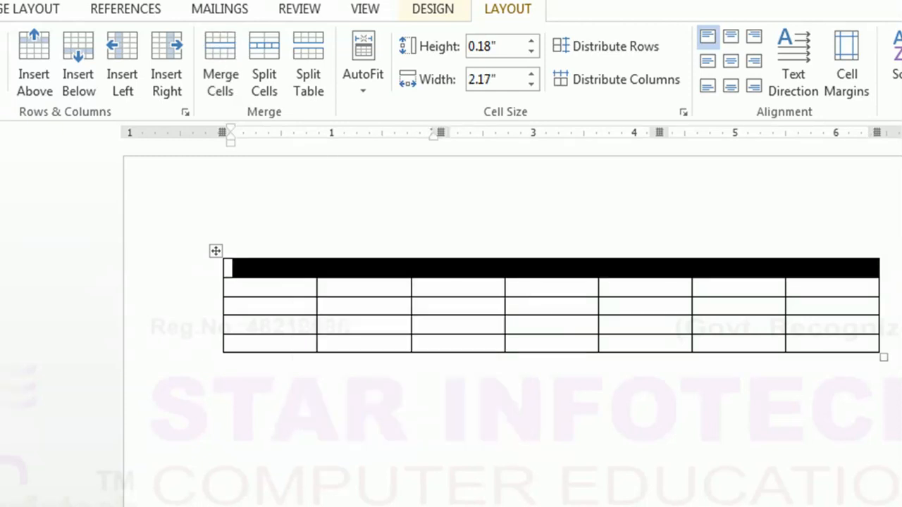
click(224, 362)
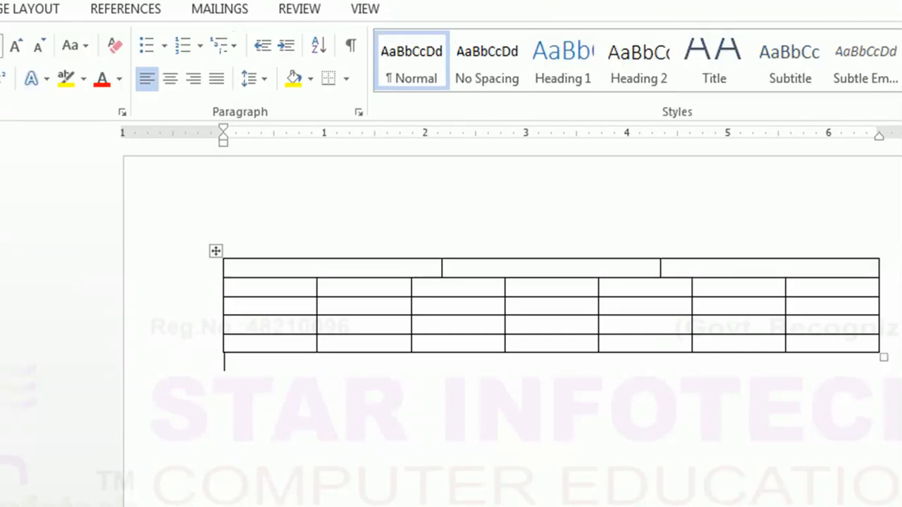
click(233, 268)
click(451, 268)
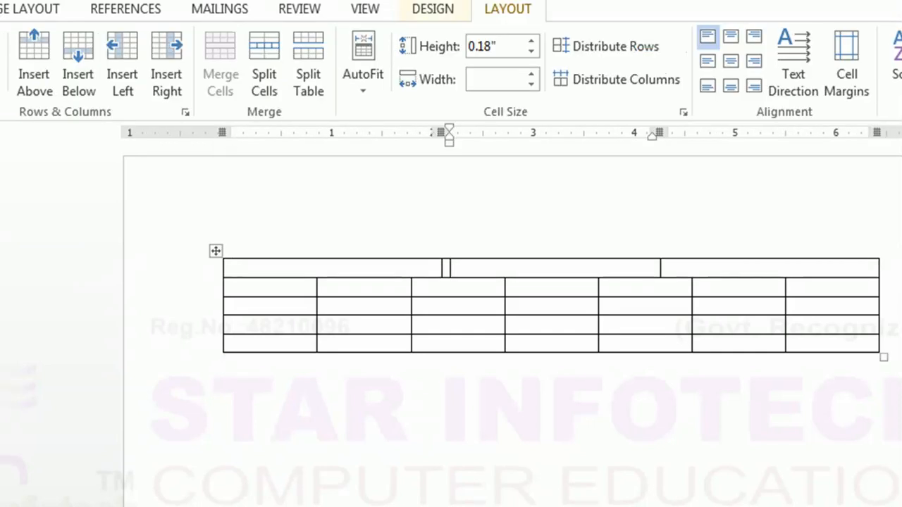
click(668, 268)
click(451, 268)
click(232, 268)
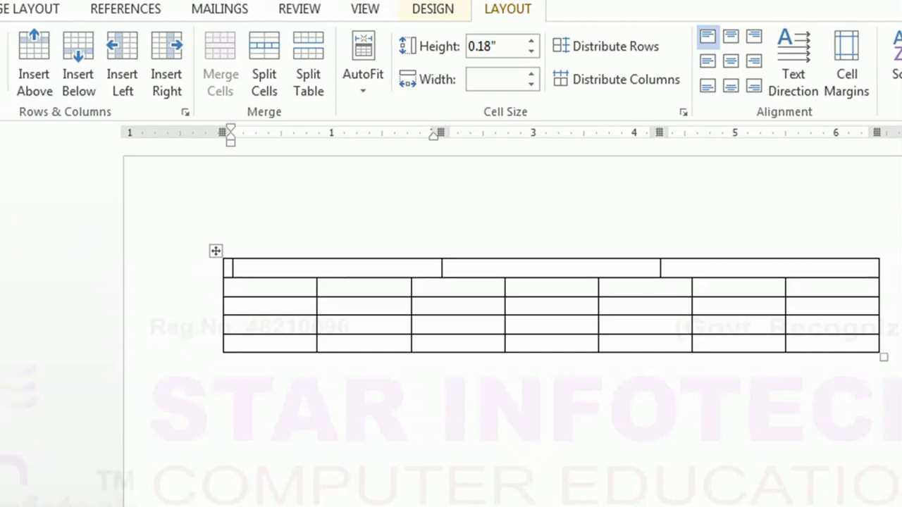
click(451, 267)
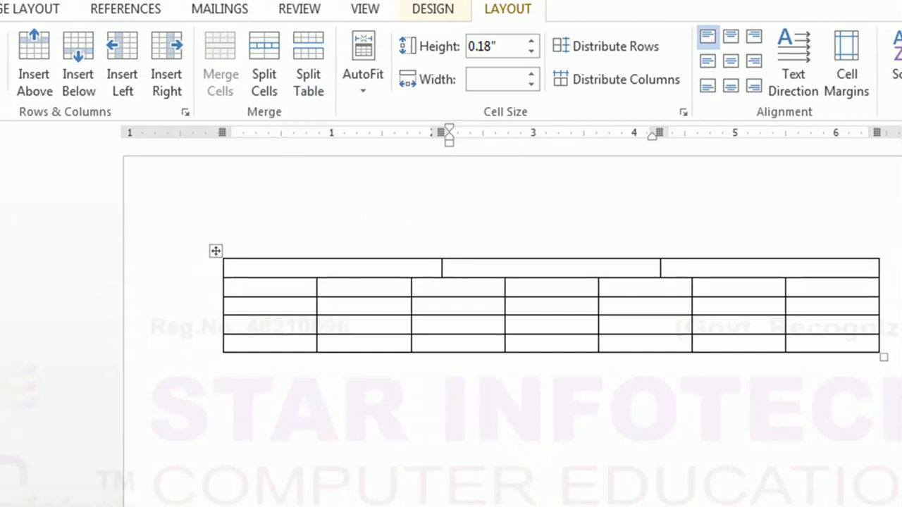
Split the table above its second row so the first row becomes a separate table
click(233, 288)
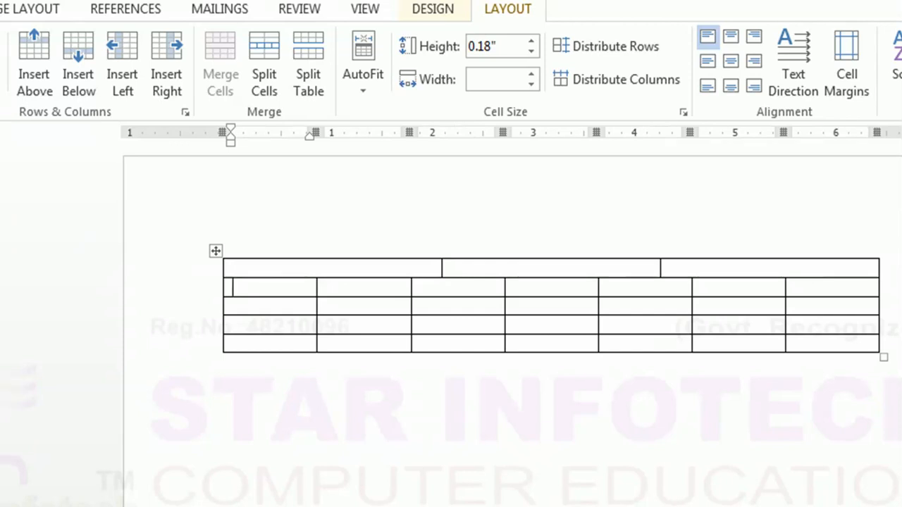
click(308, 71)
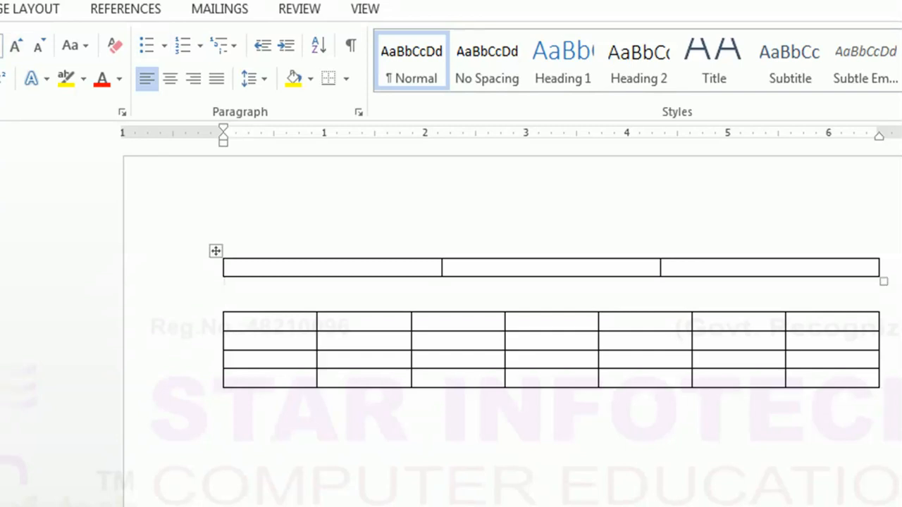
Apply AutoFit Contents to the one-row table and enter "fgsfdgsfdgfsadgfsadfsdg" in its middle cell
click(451, 268)
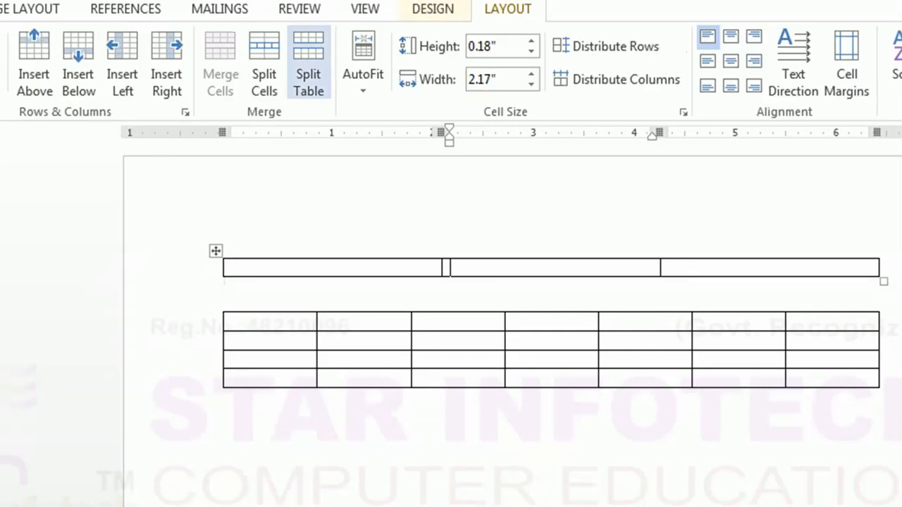
click(363, 74)
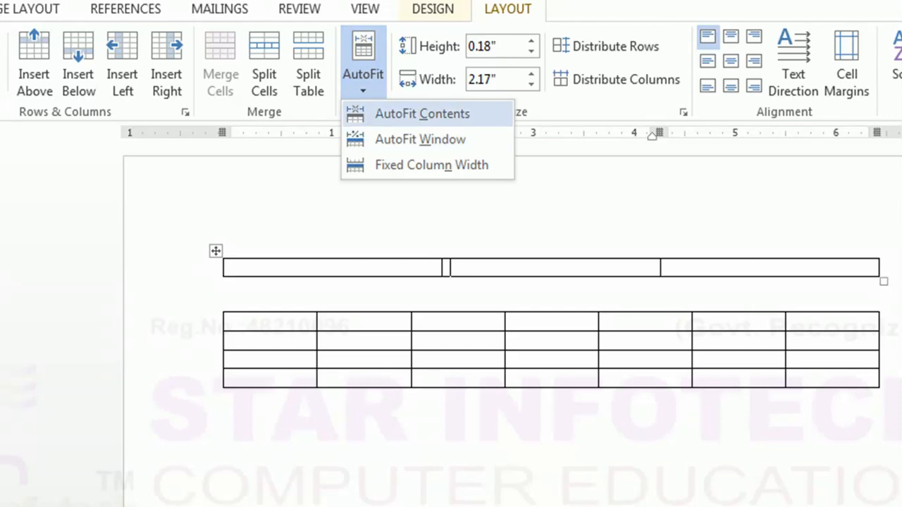
click(422, 114)
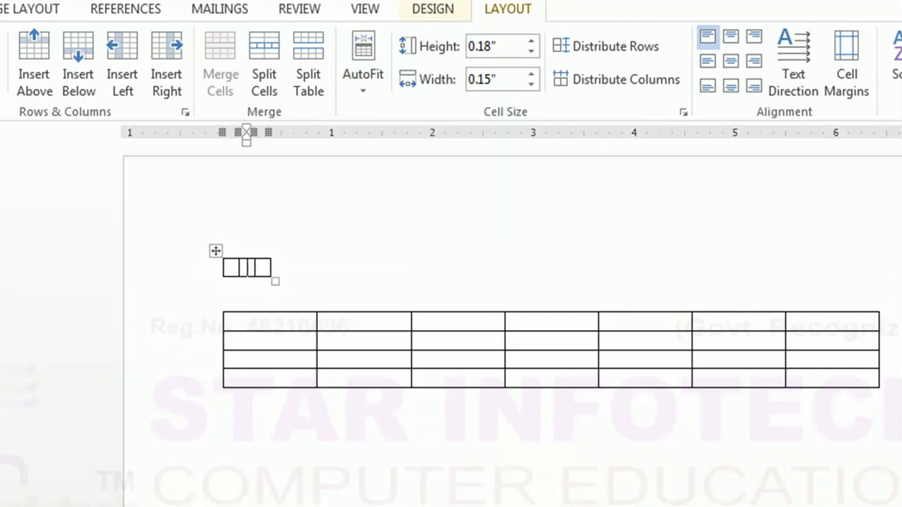
text(fgsfdgsfdgfsadgfsadfsdg)
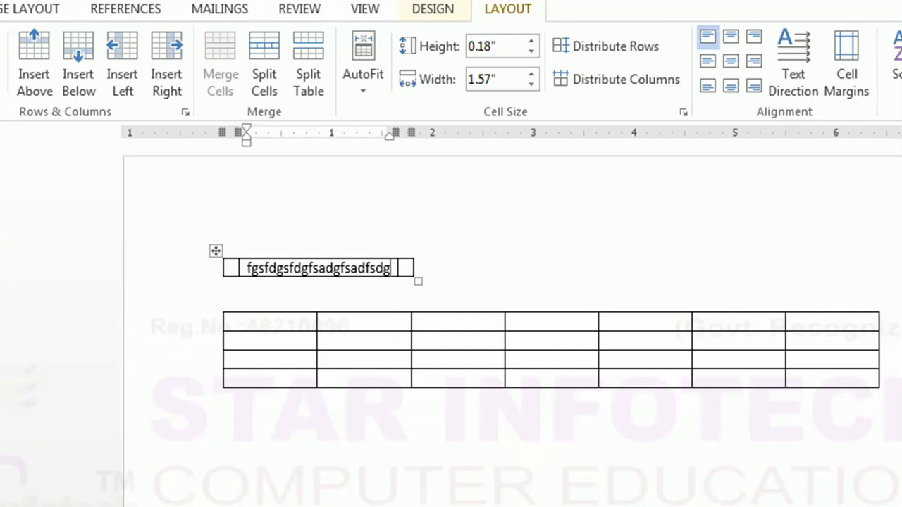
Apply AutoFit Window to the one-row table, followed by Fixed Column Width
click(363, 78)
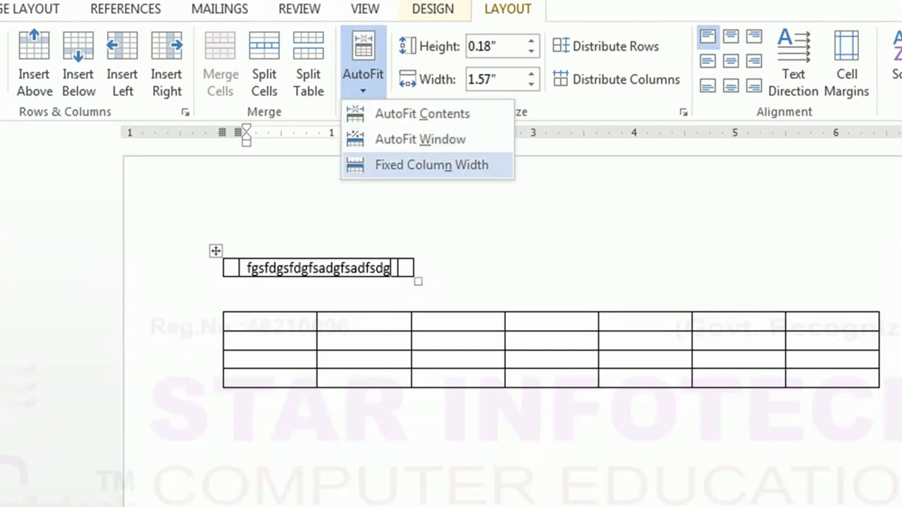
click(421, 140)
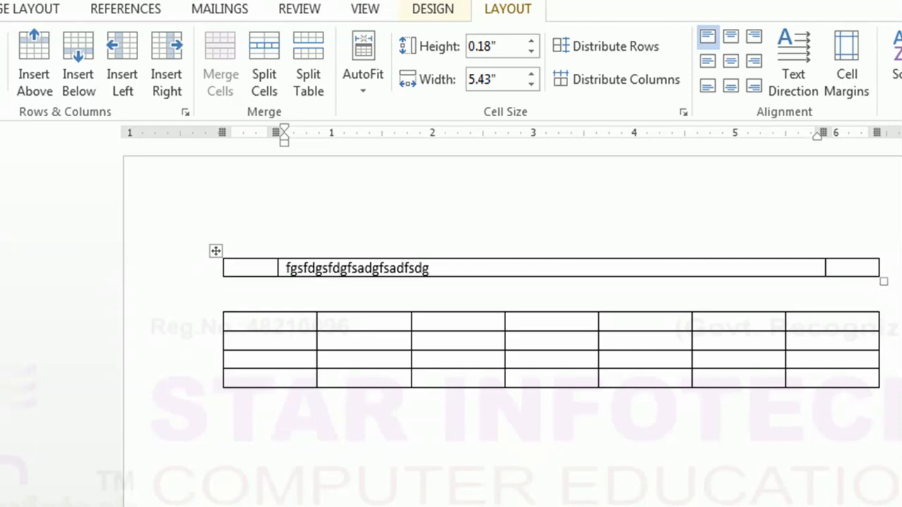
click(363, 78)
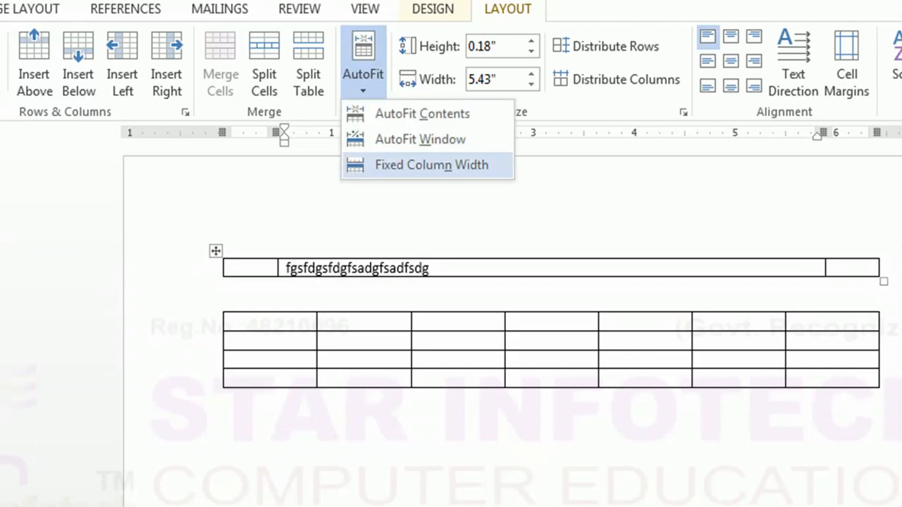
click(431, 165)
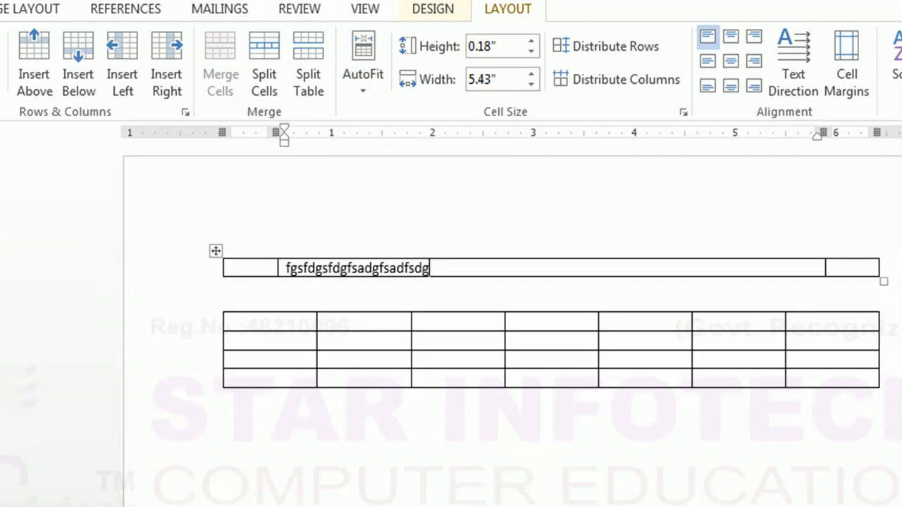
Enter "vgfgfgdfgfgdfgfdg" in the fourth cell of the lower table's first row
click(543, 322)
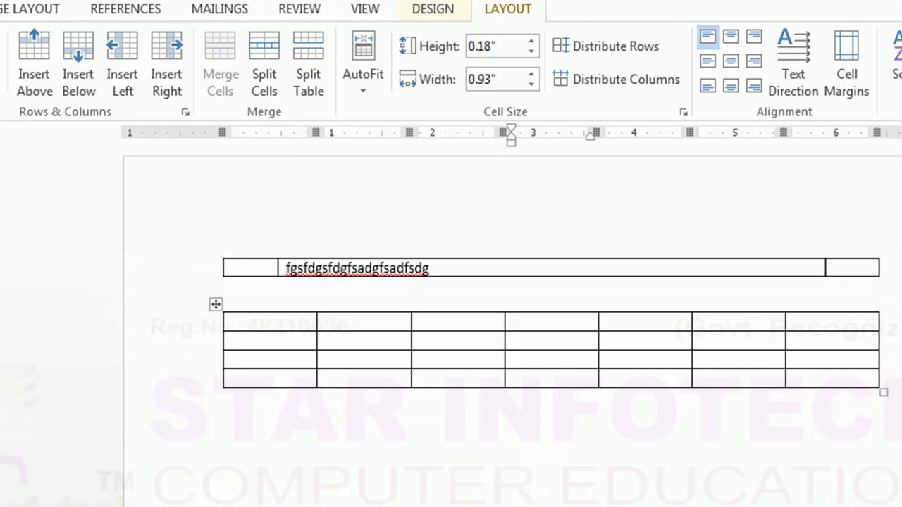
text(vgfgfgdfgfgdfgfdg)
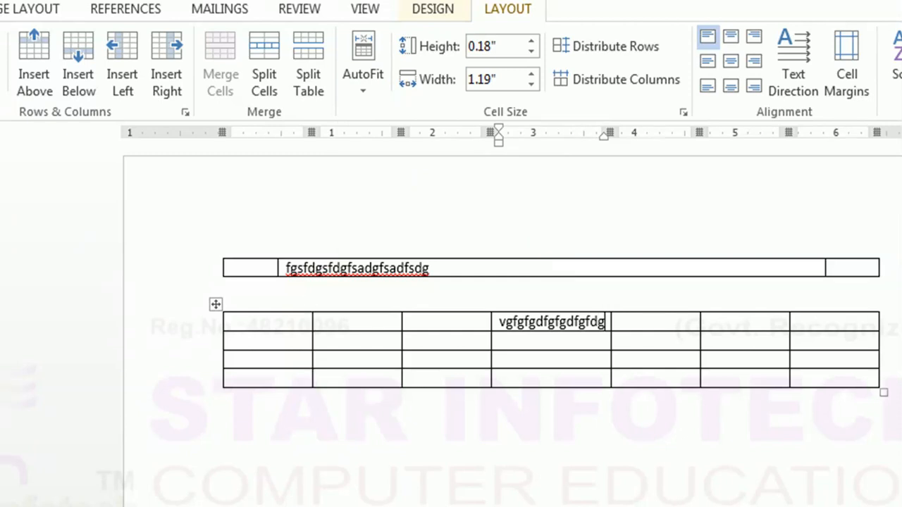
Increase the height of the lower table's second row to 0.6"
click(233, 341)
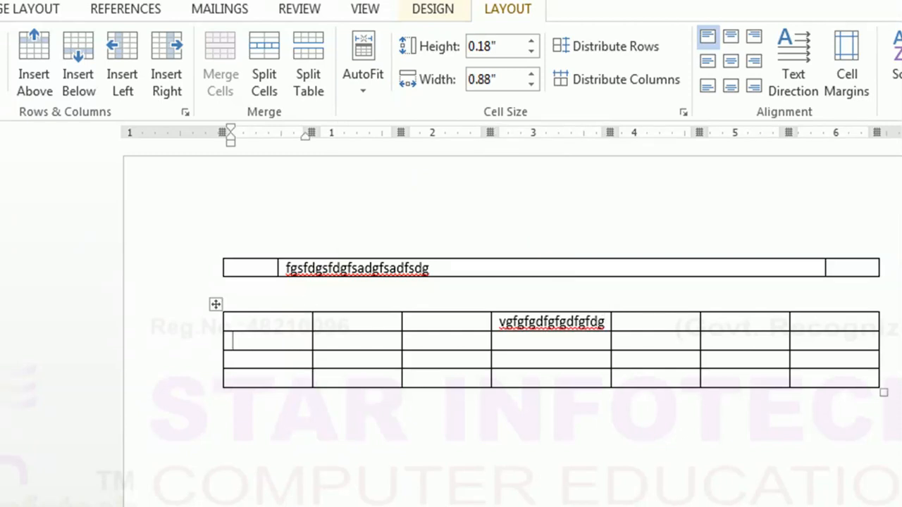
click(530, 42)
click(531, 42)
click(531, 41)
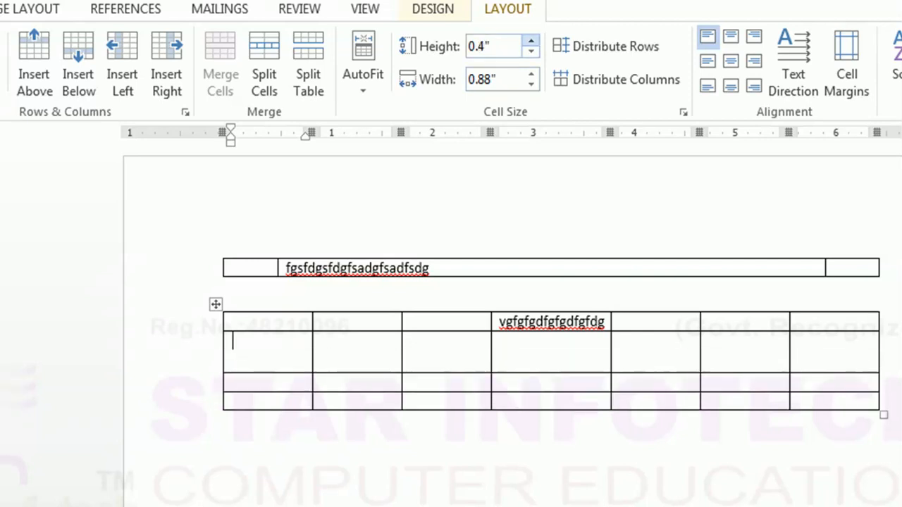
click(531, 41)
click(531, 42)
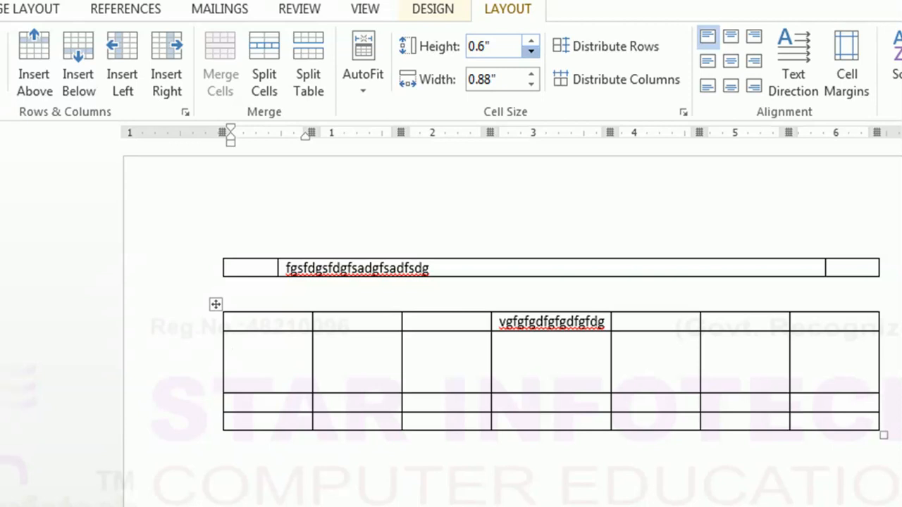
Reduce the height of the lower table's second row to the minimum of 0.01"
click(531, 50)
click(531, 51)
click(531, 51)
click(531, 51)
click(531, 51)
click(531, 50)
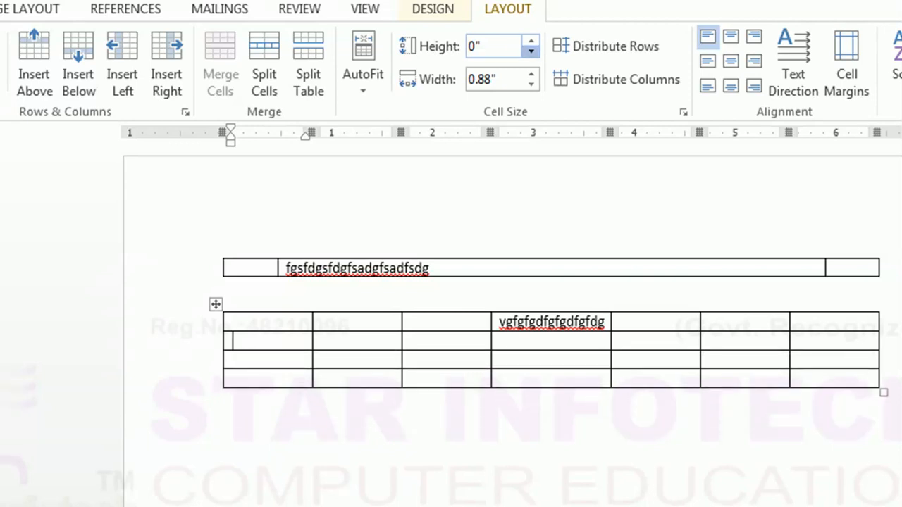
click(531, 51)
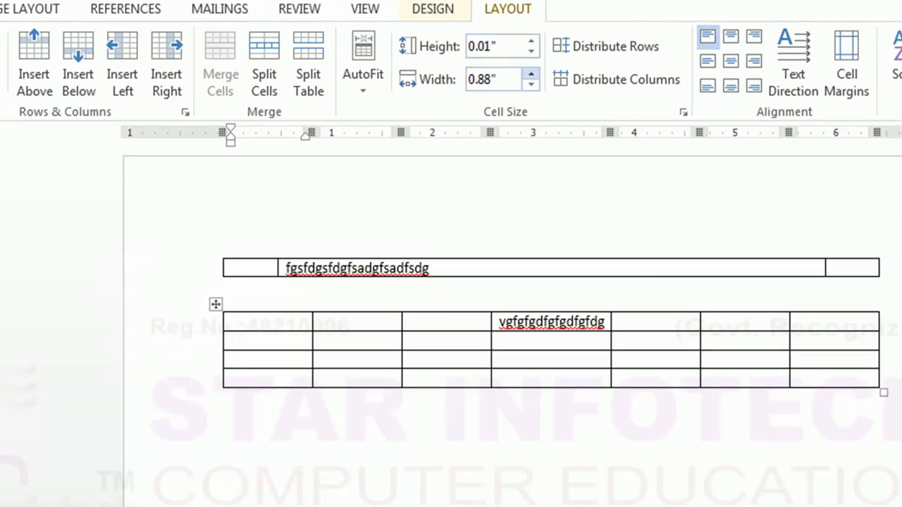
Widen the lower table's first column to 1.6"
click(531, 74)
click(531, 74)
click(531, 74)
click(530, 74)
click(530, 74)
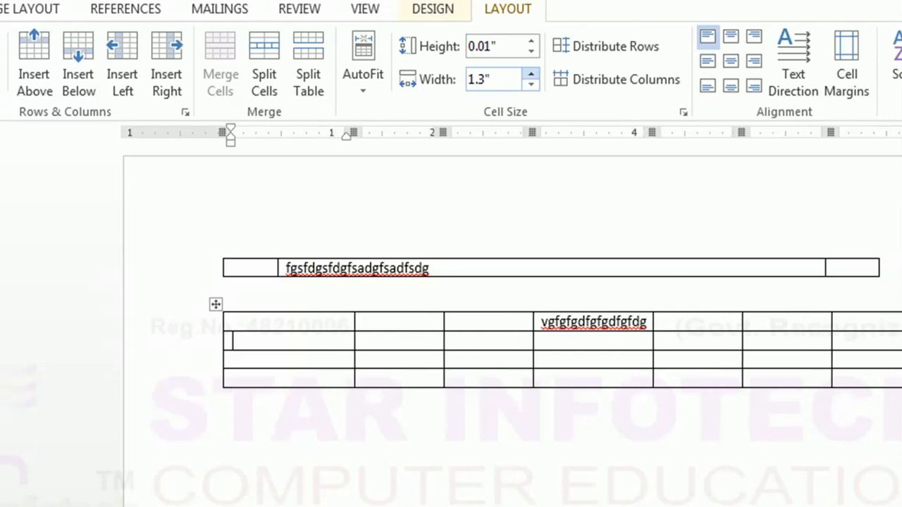
click(531, 74)
click(531, 74)
click(531, 74)
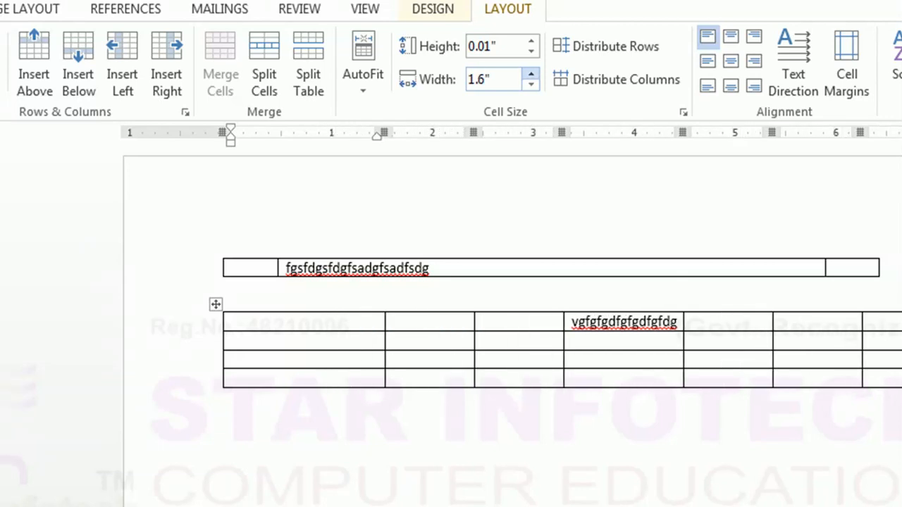
Reduce the width of the lower table's first column to 0.9"
click(530, 83)
click(530, 84)
click(531, 84)
click(531, 84)
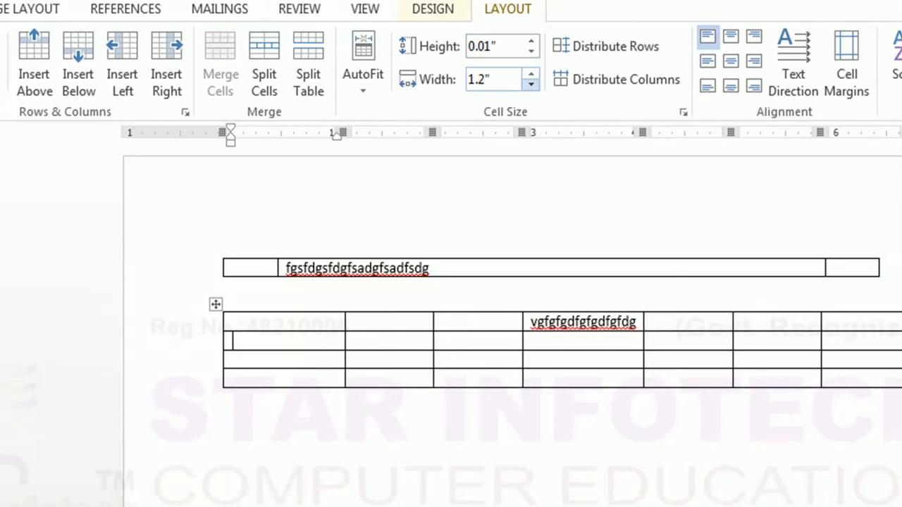
click(531, 84)
click(531, 84)
click(531, 84)
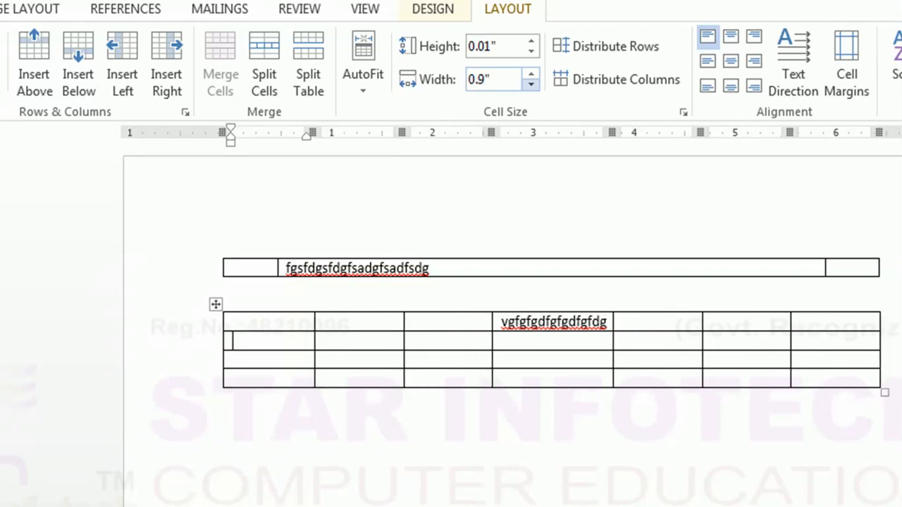
Distribute the lower table's rows and columns evenly
click(608, 46)
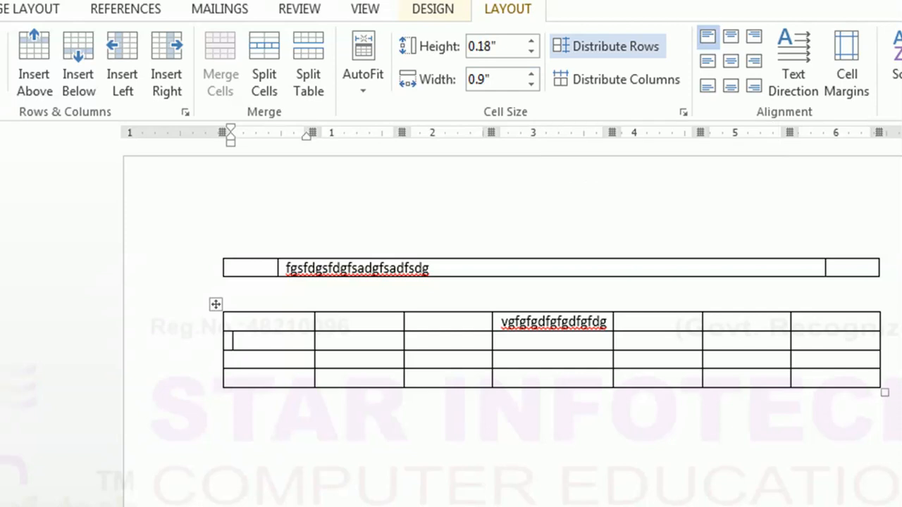
click(323, 360)
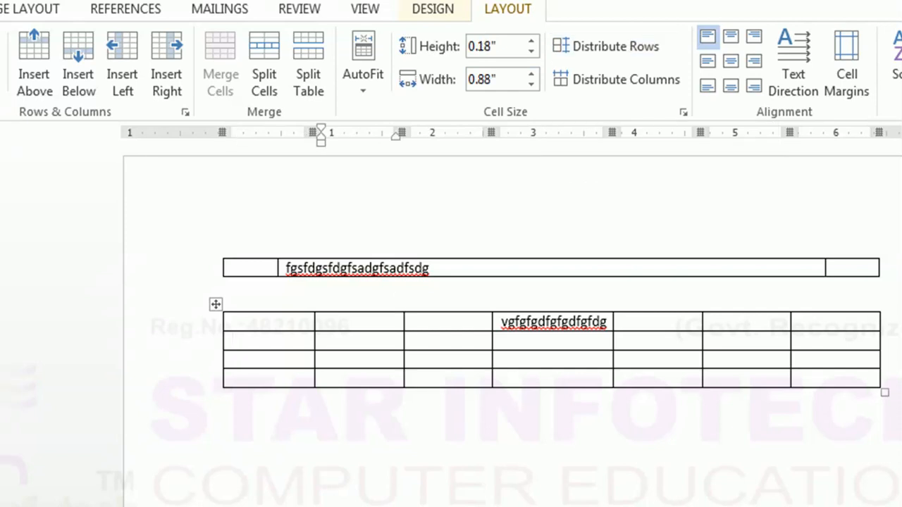
click(614, 79)
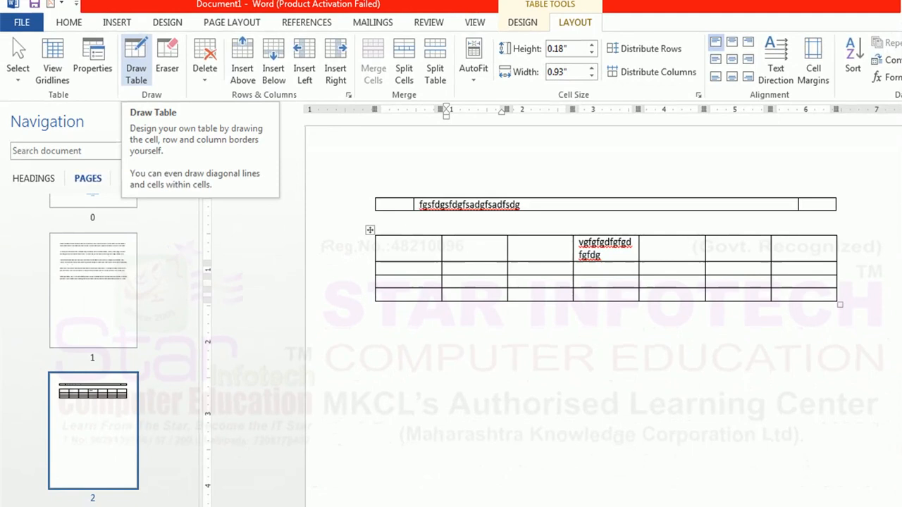
Draw a single-cell table about 0.89" high directly below the lower table with Draw Table
click(71, 63)
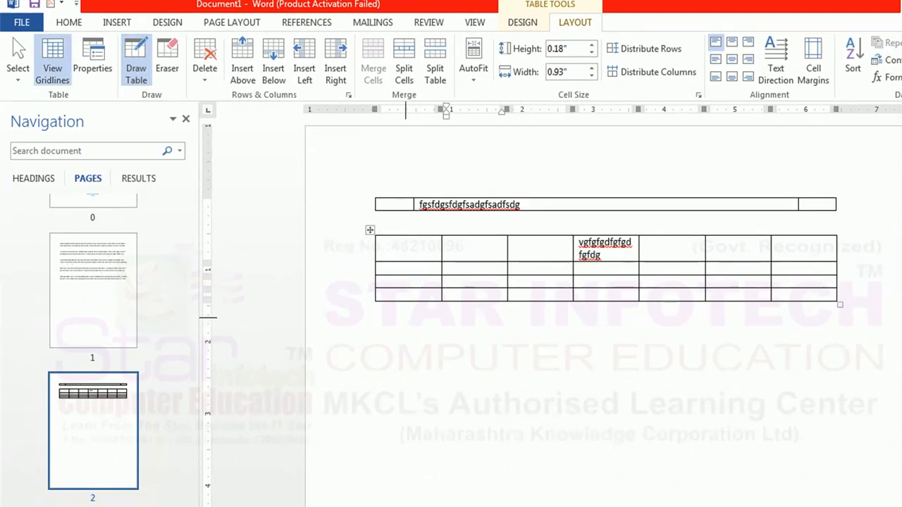
mouse_move(399, 318)
mouse_down()
mouse_move(729, 391)
mouse_move(819, 392)
mouse_up()
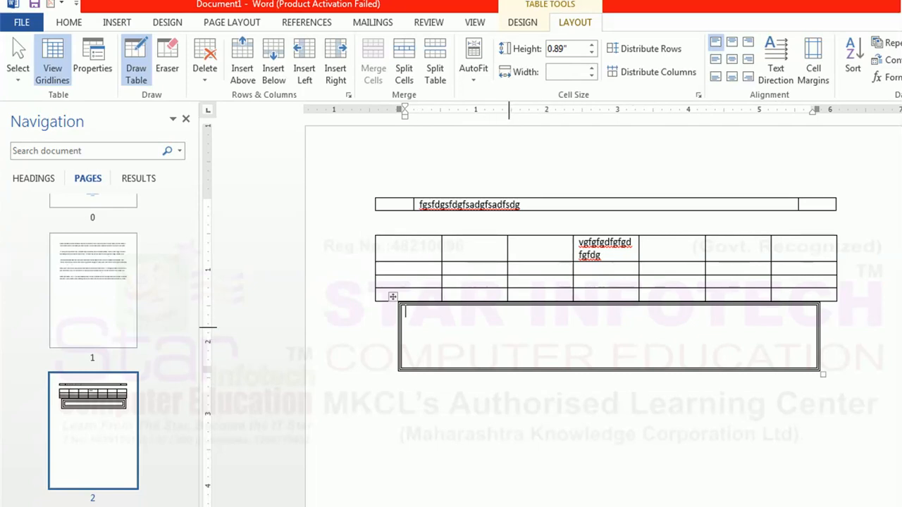
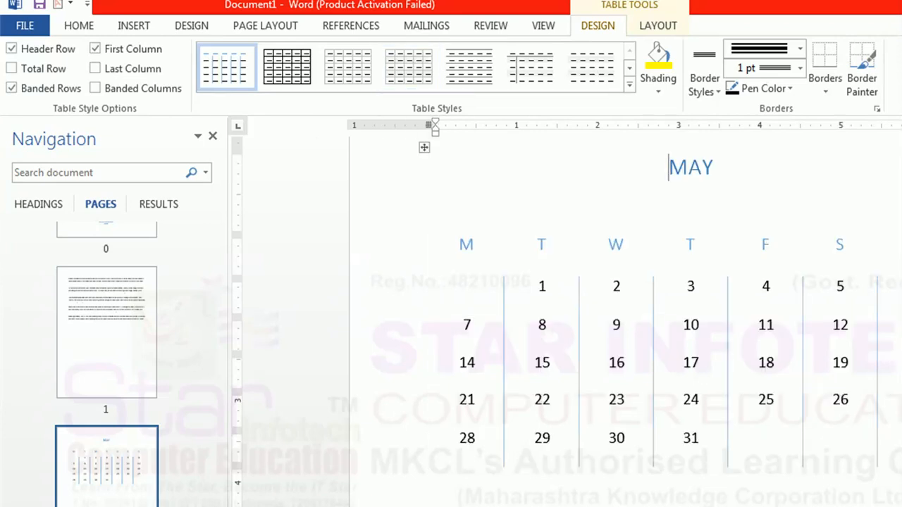
Delete the whole MAY calendar table from the page
click(540, 287)
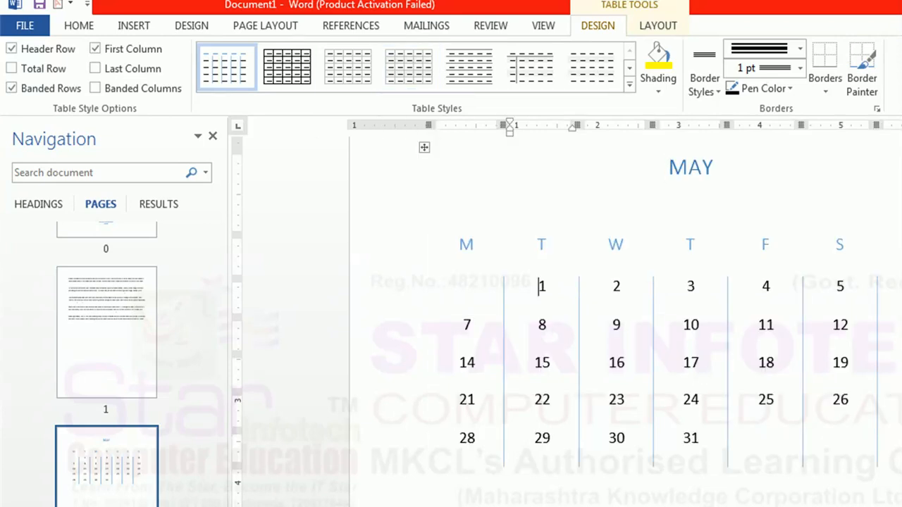
click(658, 26)
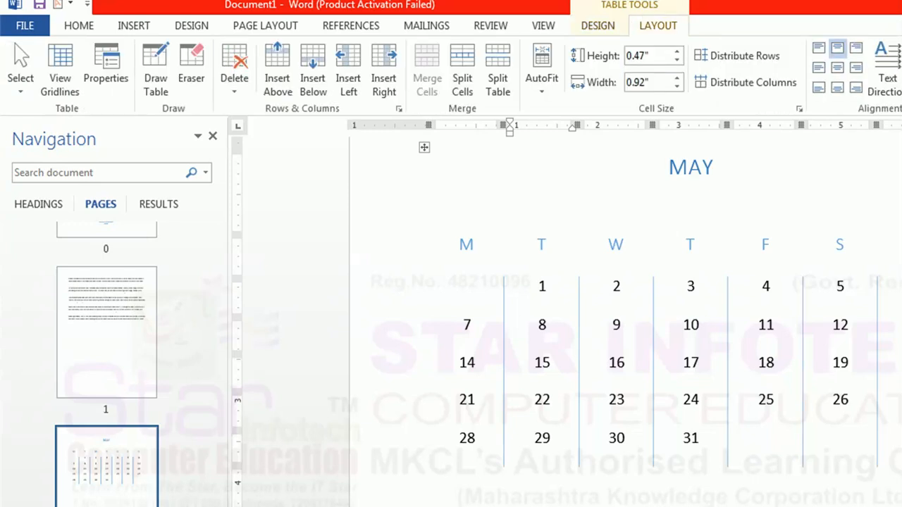
click(234, 74)
click(273, 172)
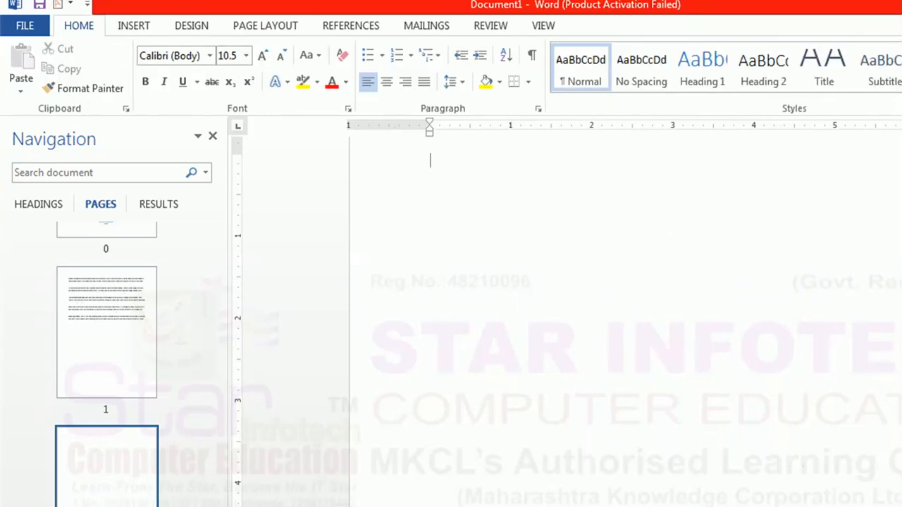
Insert the picture "BG Image - Copy" from the Sample Pictures folder on the empty page
click(133, 25)
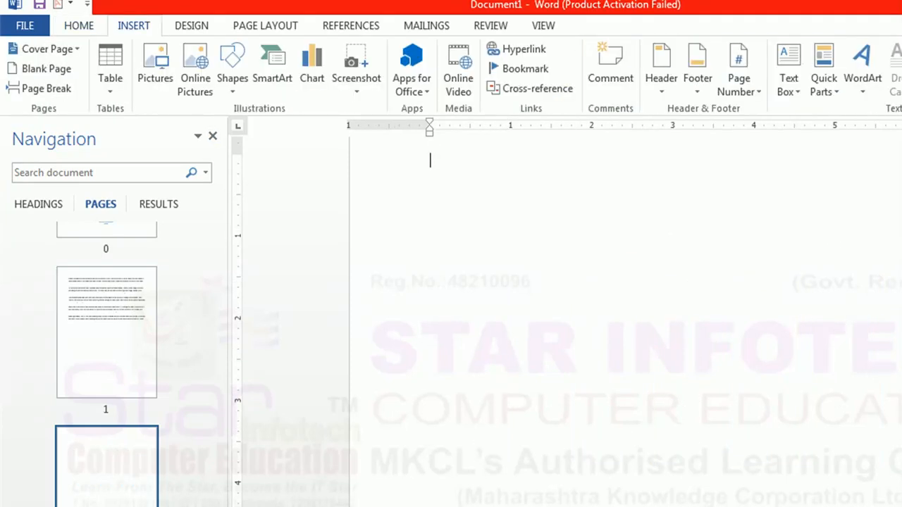
click(110, 70)
click(110, 71)
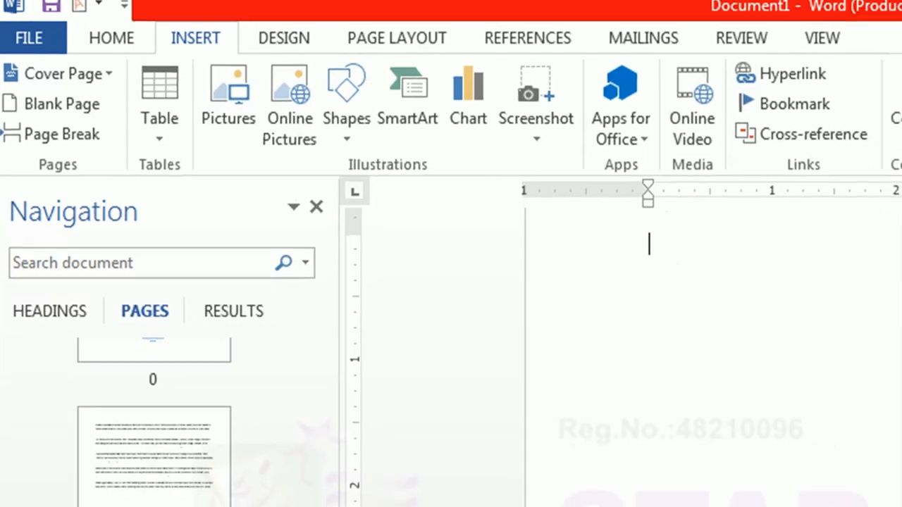
click(229, 98)
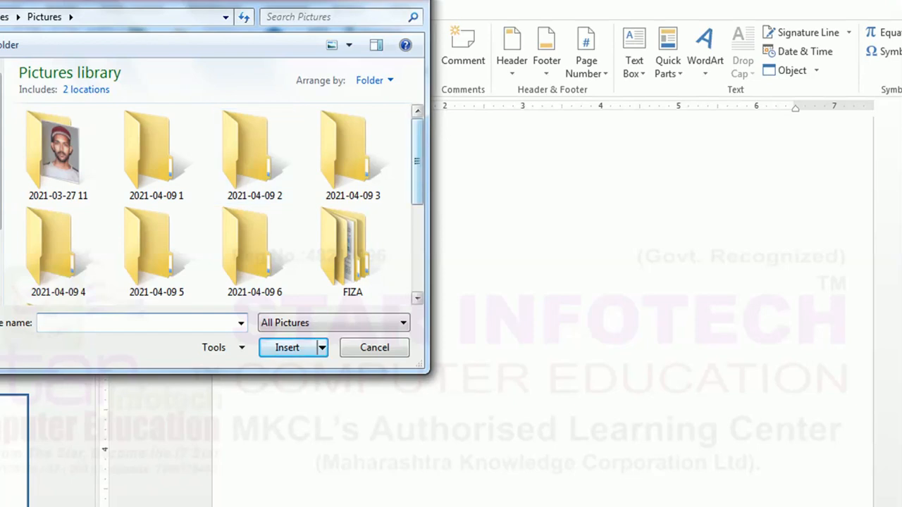
scroll(254, 152, down, 3)
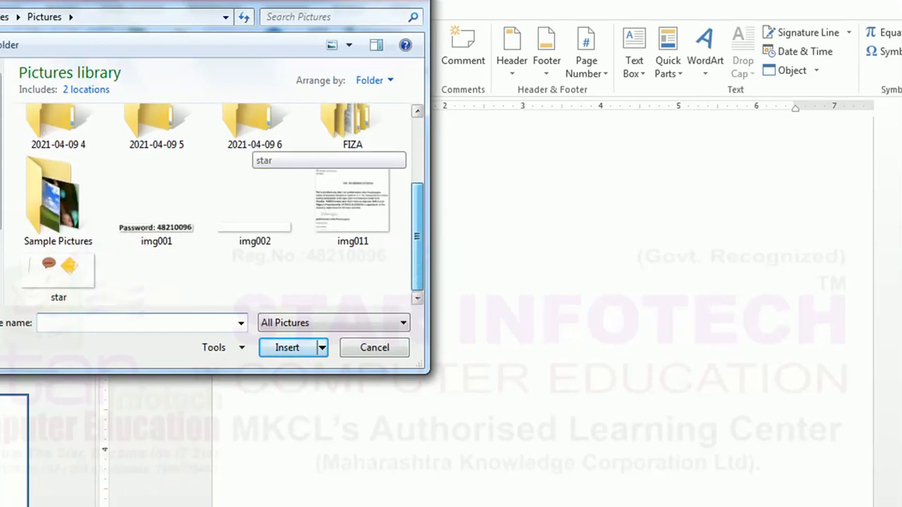
double_click(53, 201)
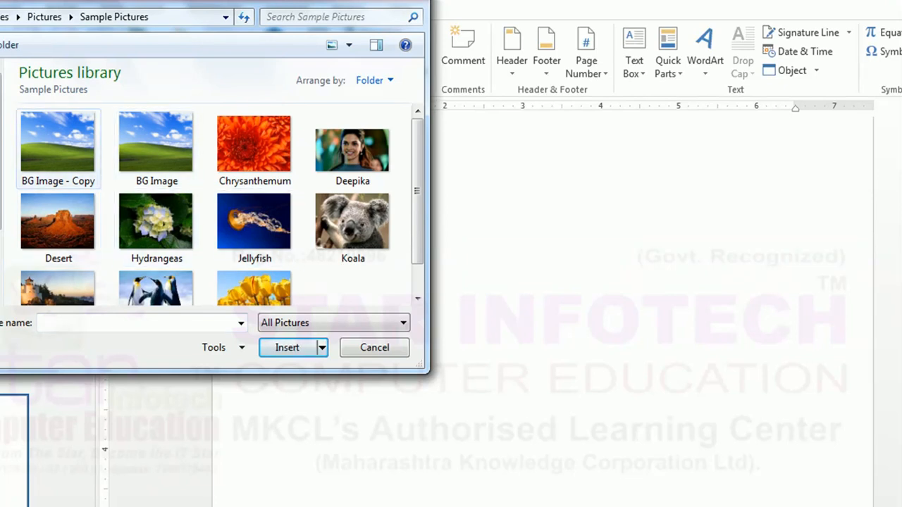
click(58, 149)
click(287, 347)
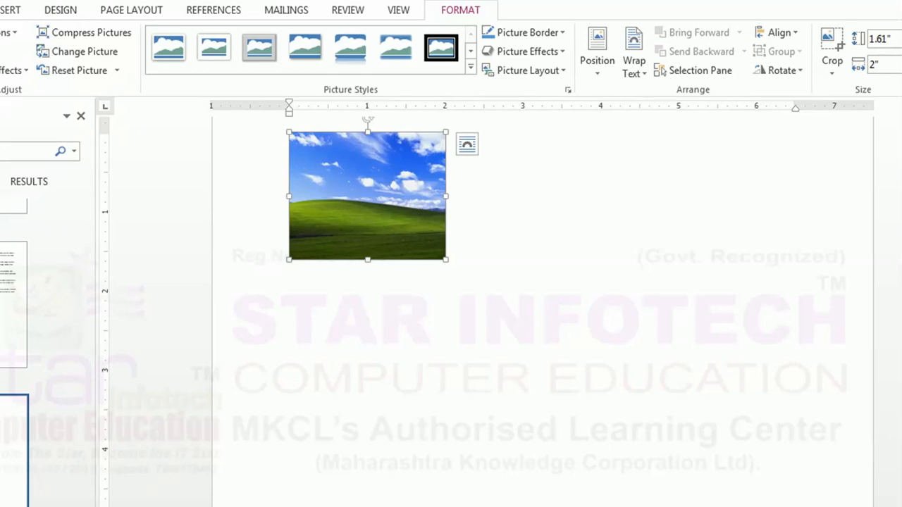
Enlarge the inserted picture to about 4.66" high and 5.79" wide
drag(445, 258, 742, 501)
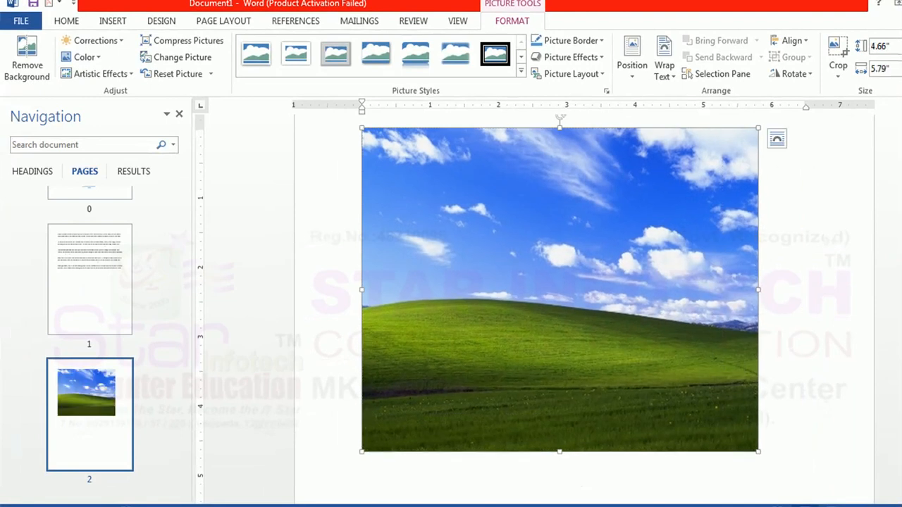
drag(901, 386, 901, 378)
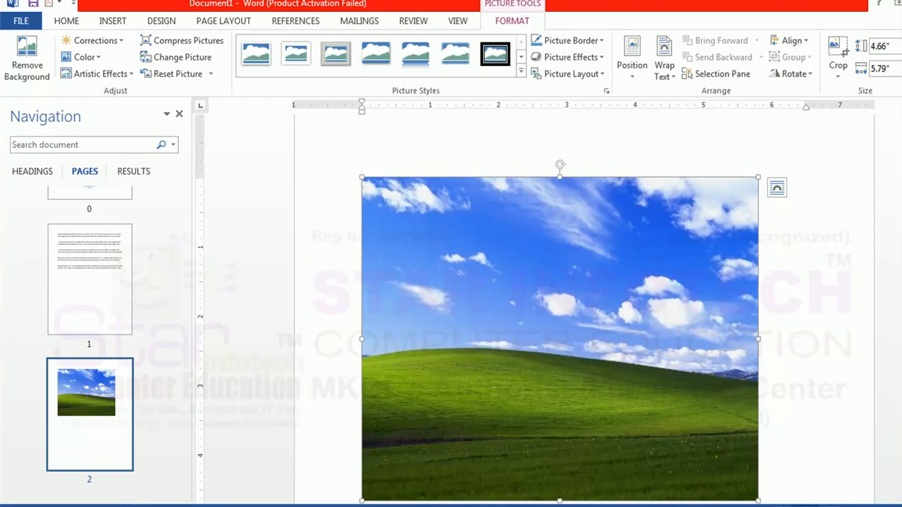
Rotate the picture slightly counter-clockwise and undo the rotation
mouse_move(560, 165)
mouse_down()
mouse_move(619, 177)
mouse_move(708, 253)
mouse_move(747, 336)
mouse_move(733, 366)
mouse_move(693, 378)
mouse_move(726, 296)
mouse_move(694, 233)
mouse_move(613, 180)
mouse_move(560, 177)
mouse_up()
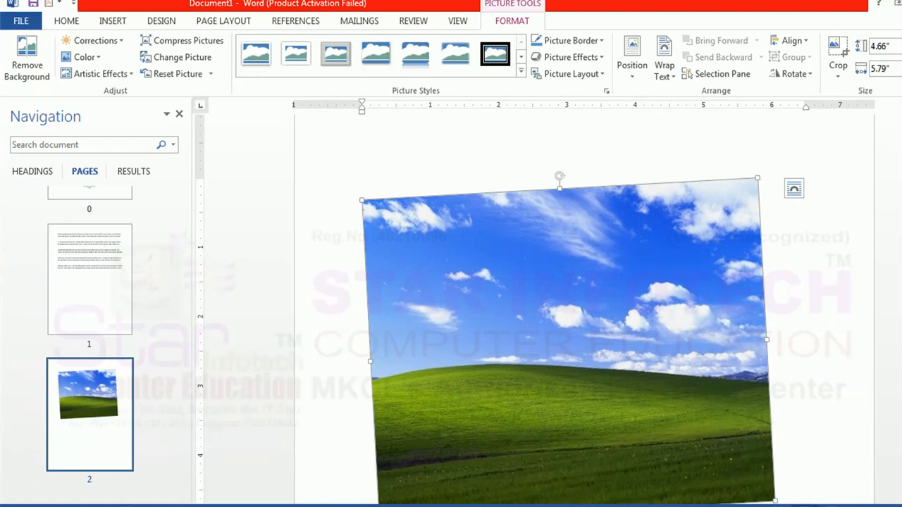
key(ctrl+z)
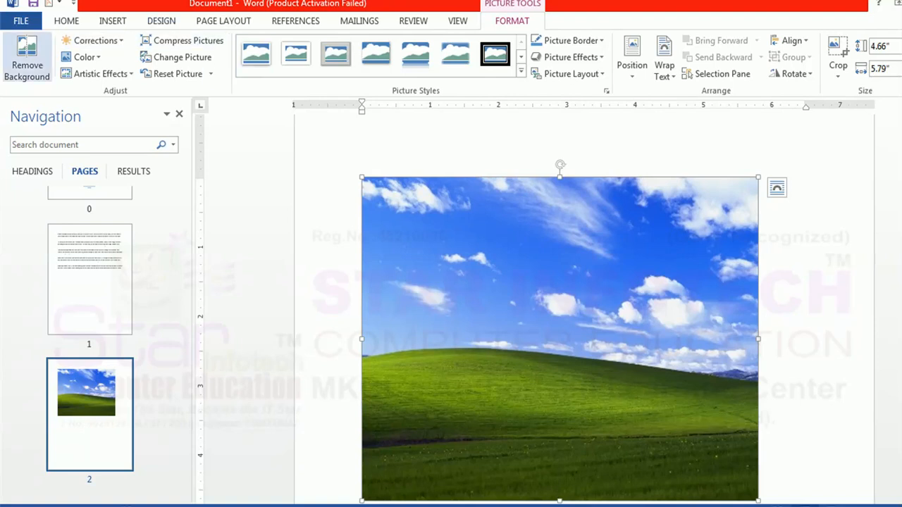
Remove the landscape picture's background using a smaller selection area, and discard all background removal changes
click(27, 60)
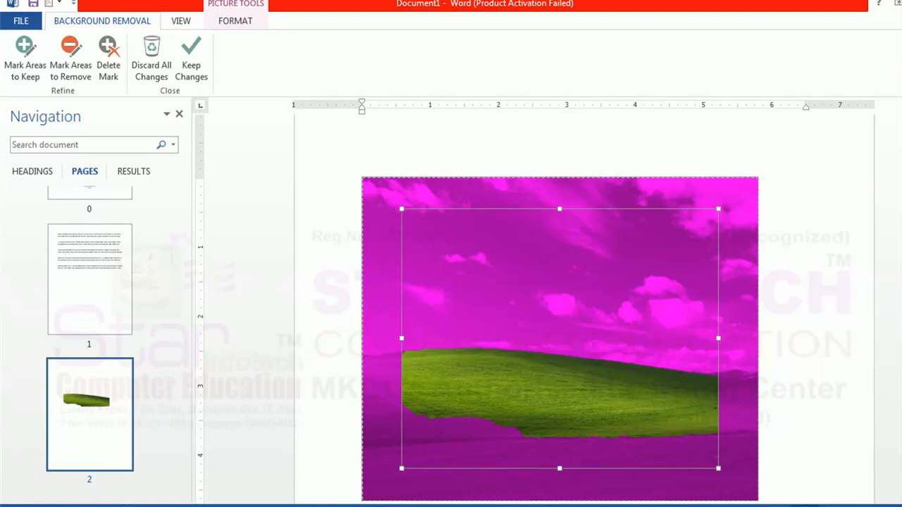
drag(718, 208, 659, 258)
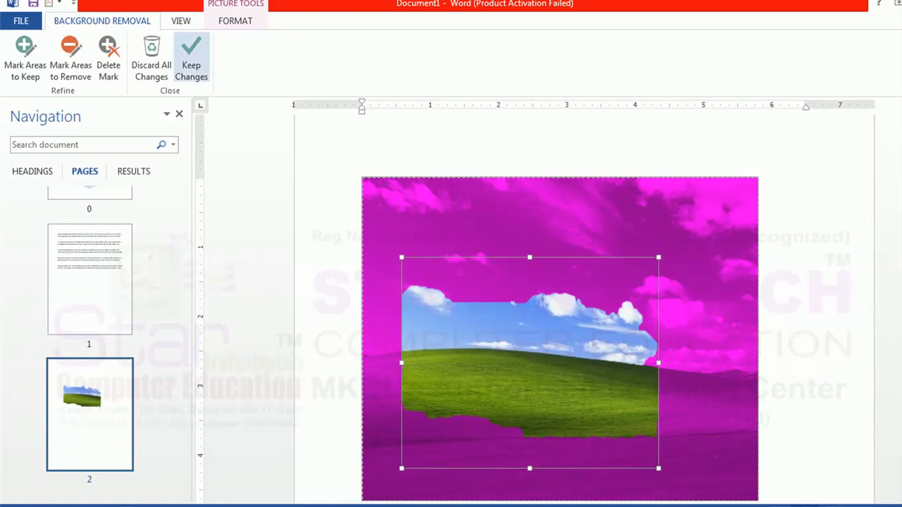
click(191, 60)
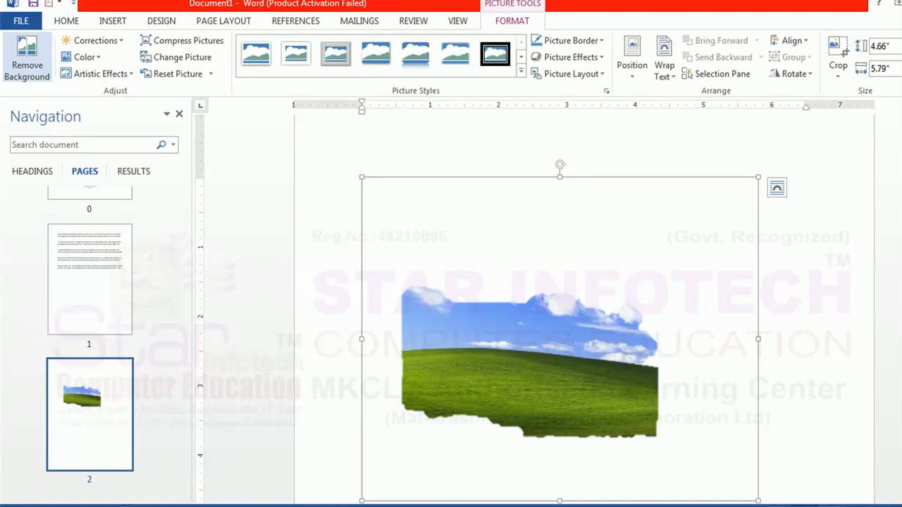
click(27, 58)
click(148, 59)
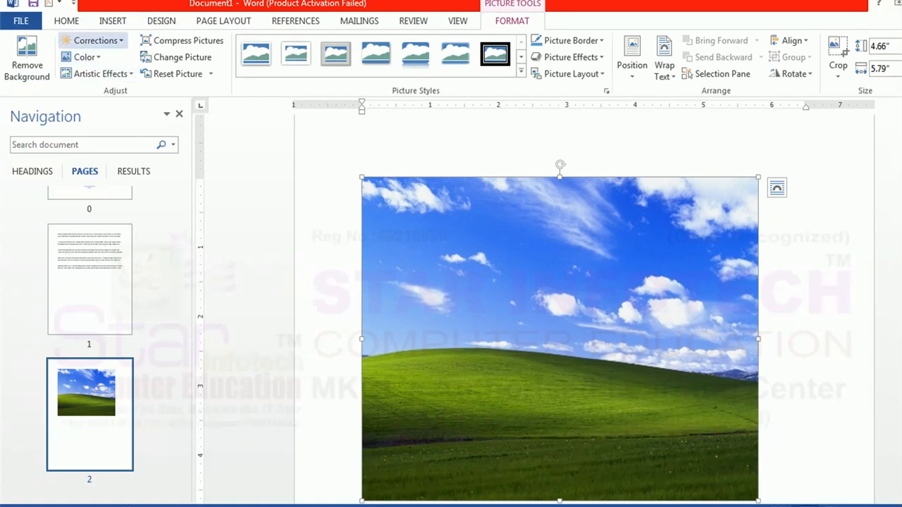
Preview the correction, color and artistic effect options on the landscape picture without applying any
click(95, 40)
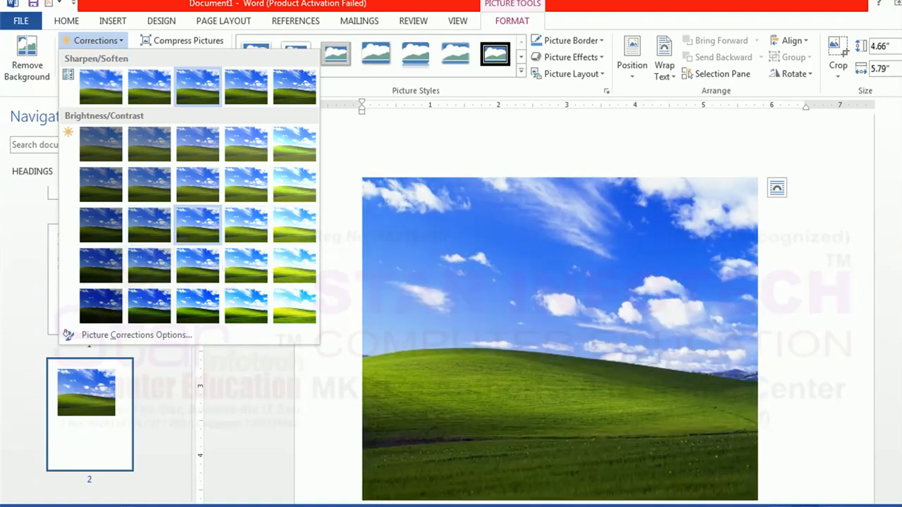
key(Escape)
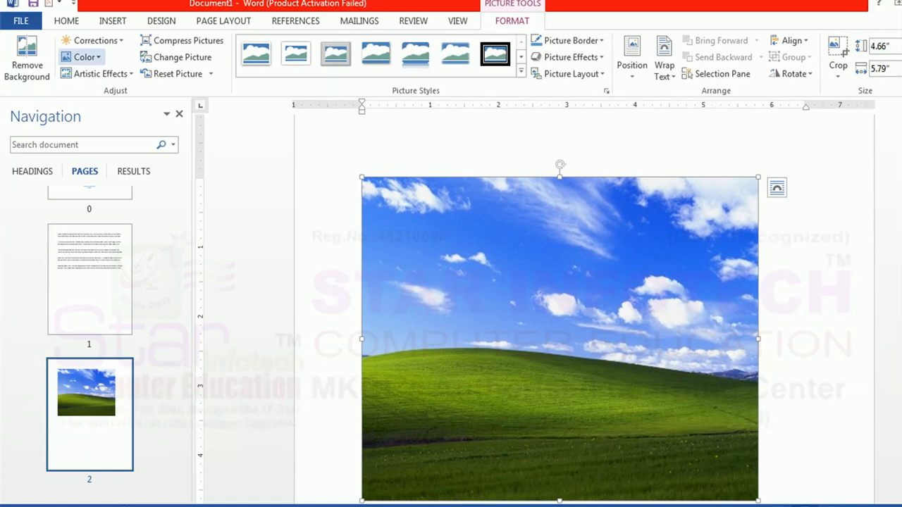
click(84, 57)
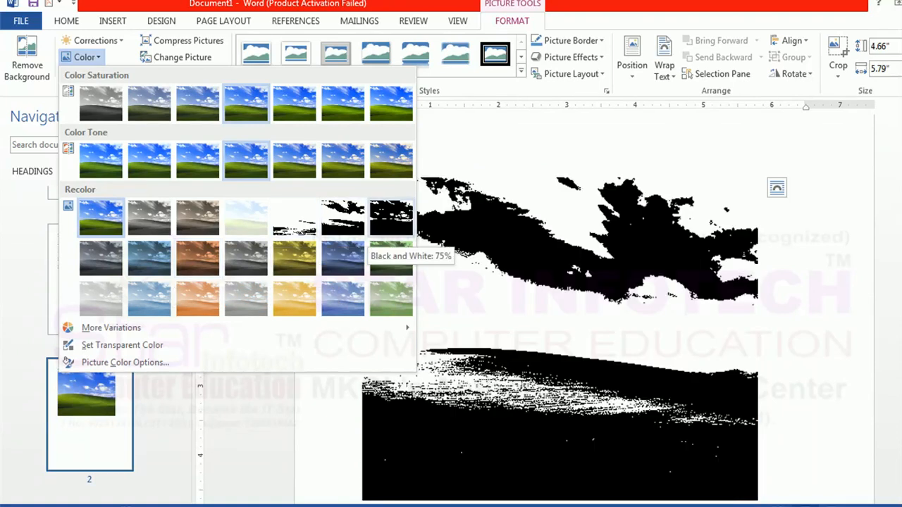
mouse_move(197, 328)
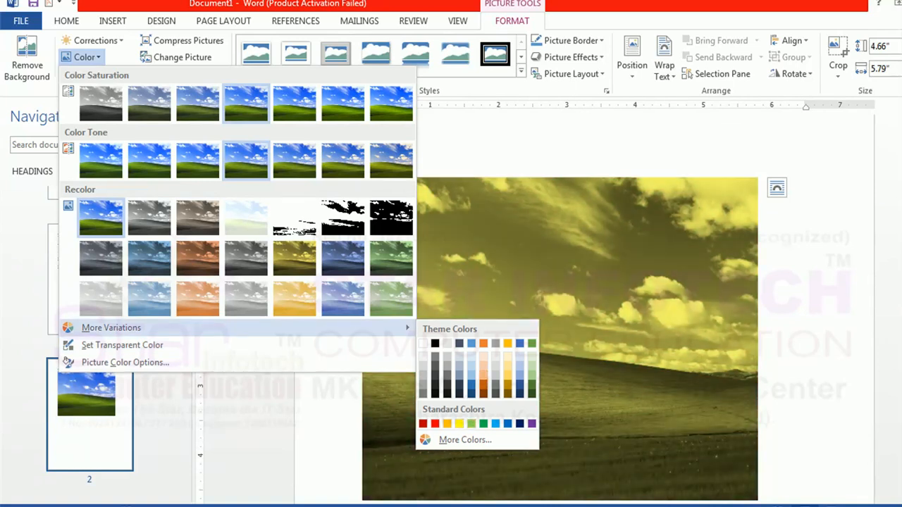
click(381, 424)
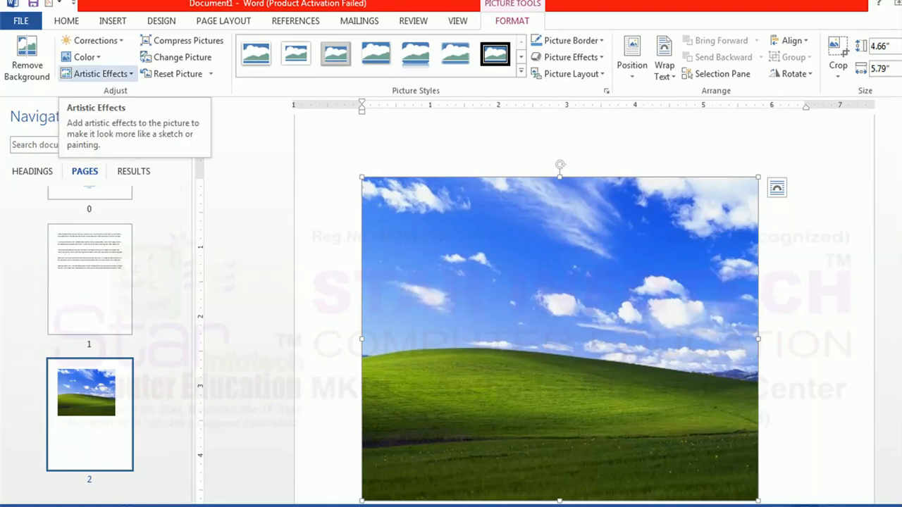
click(98, 74)
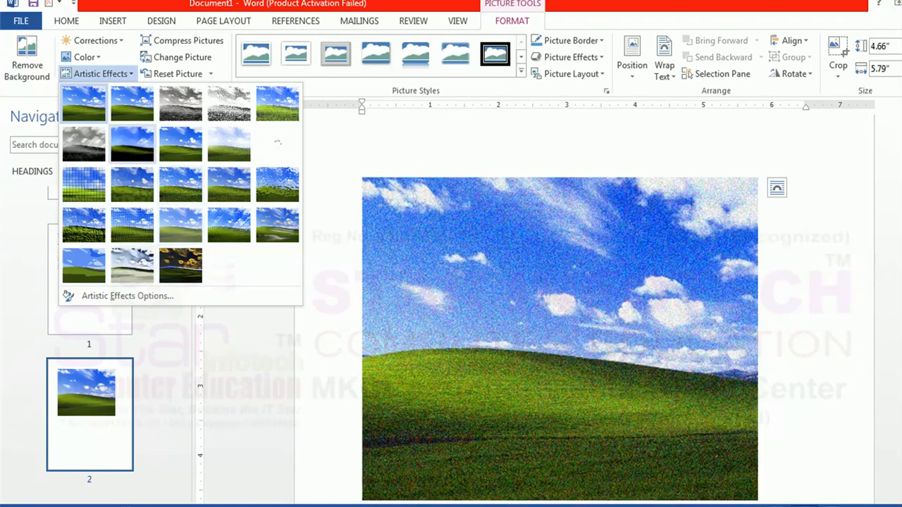
key(Escape)
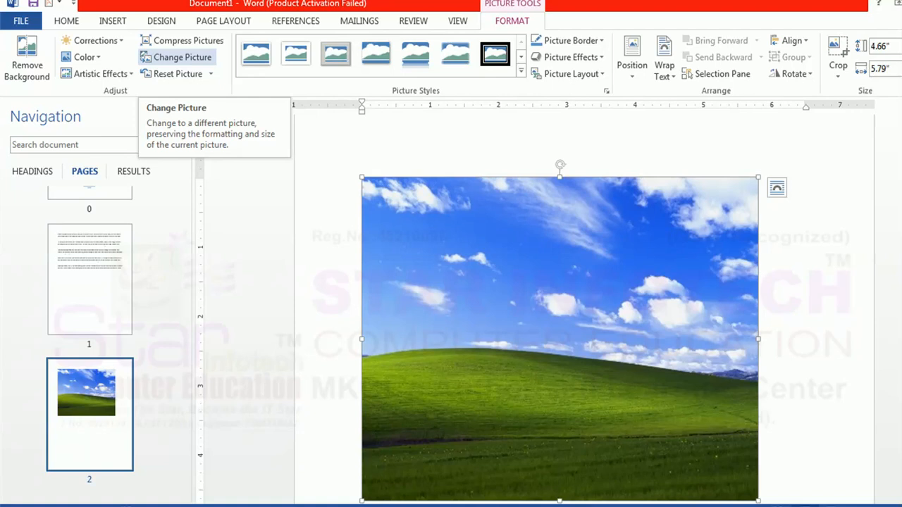
Replace the landscape picture with the "Lighthouse" image file from the Sample Pictures folder
click(176, 57)
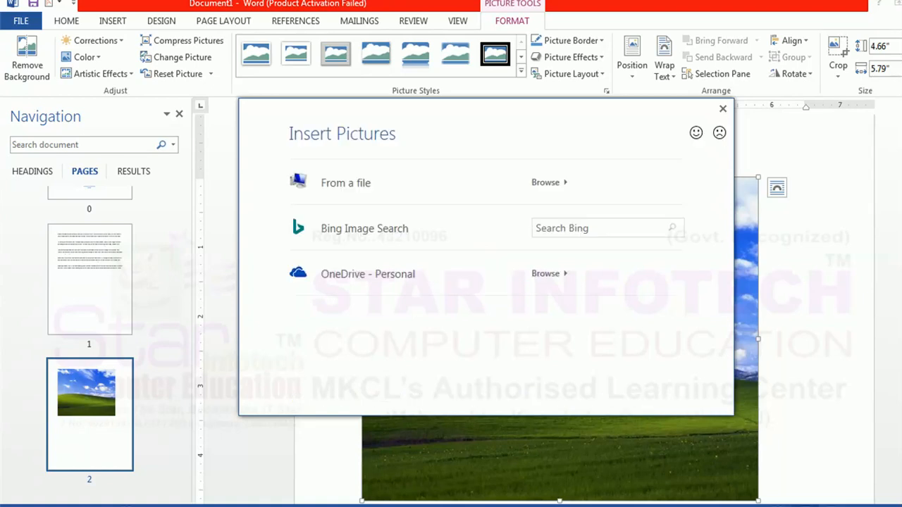
click(547, 183)
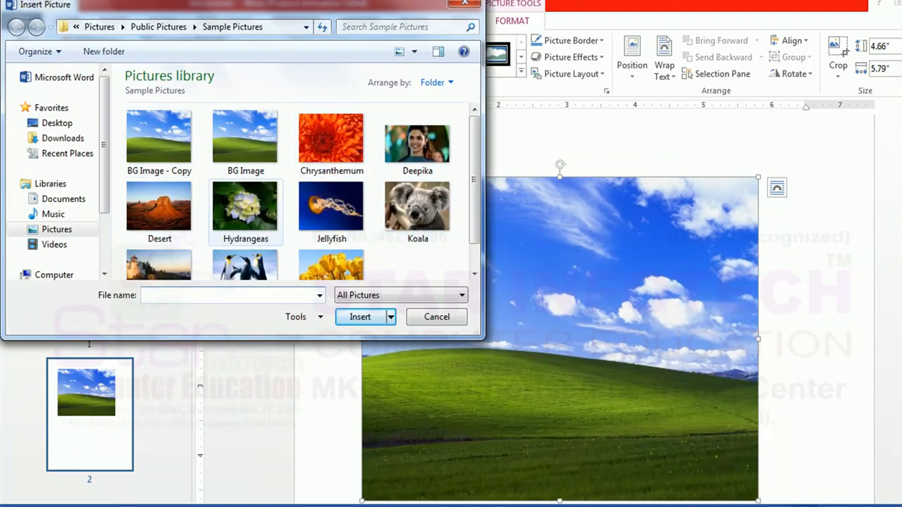
click(159, 265)
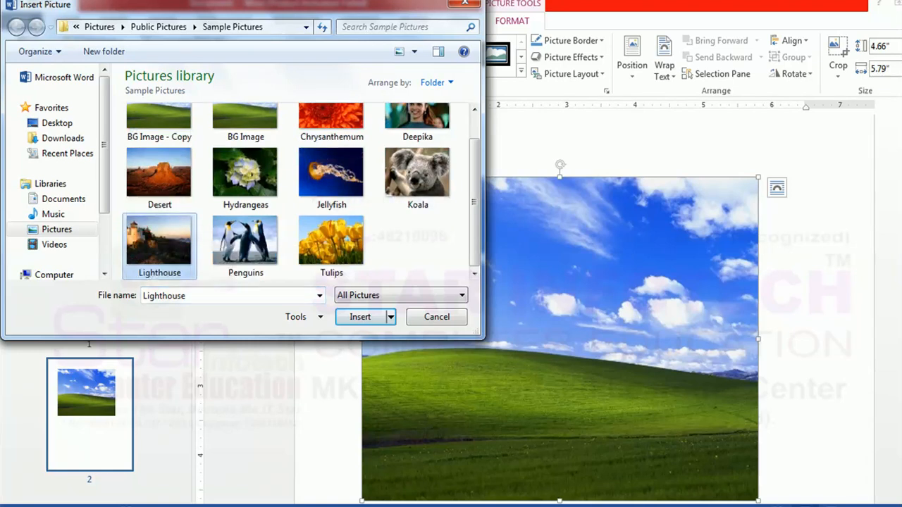
click(360, 317)
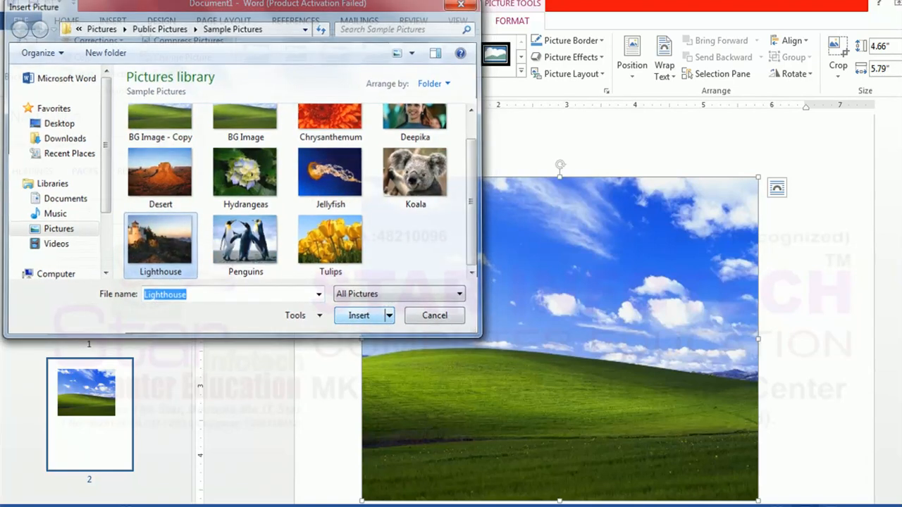
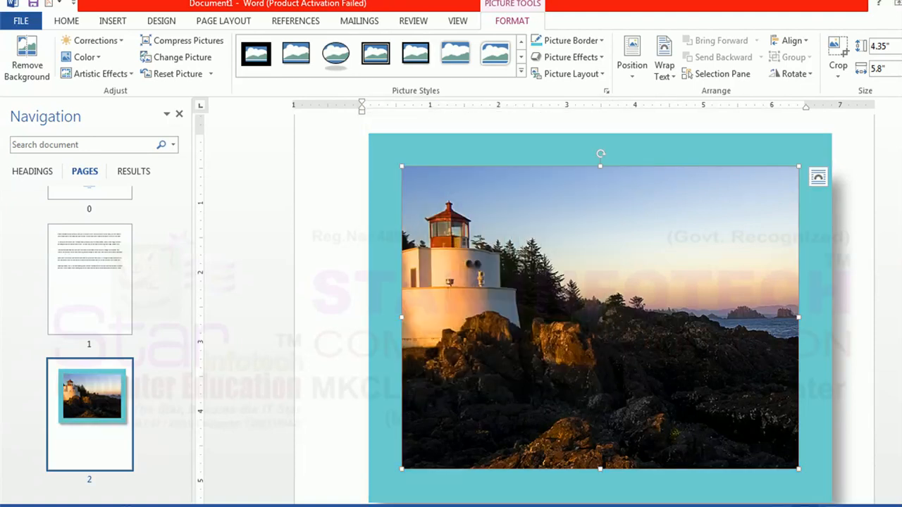
Review the border color, weight and dash options available for the lighthouse picture
click(571, 40)
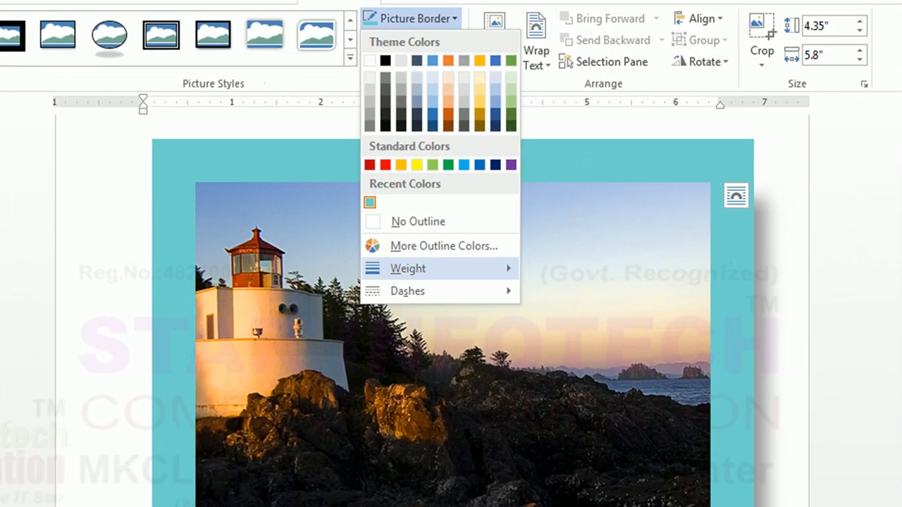
mouse_move(423, 268)
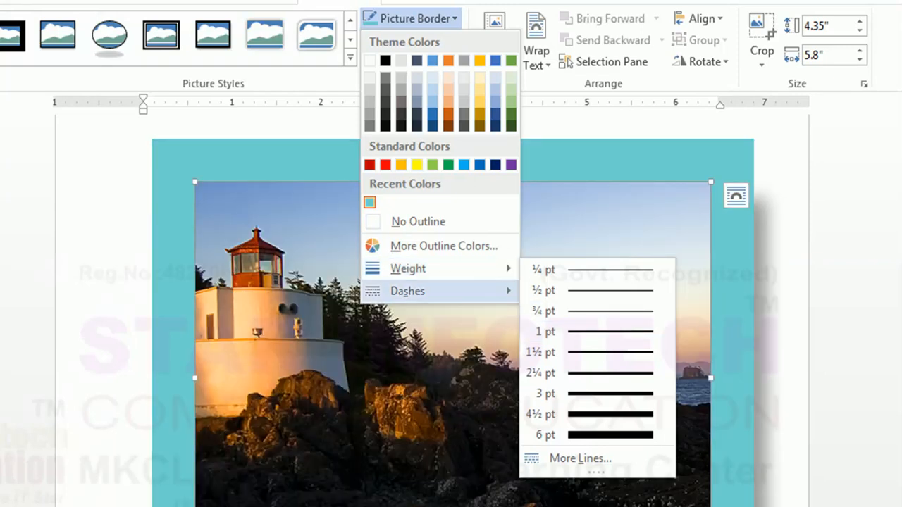
mouse_move(423, 291)
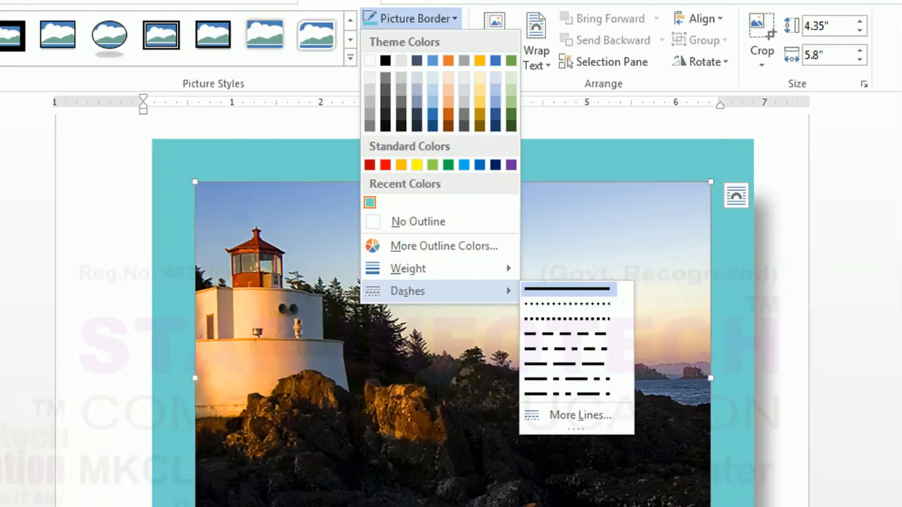
key(Escape)
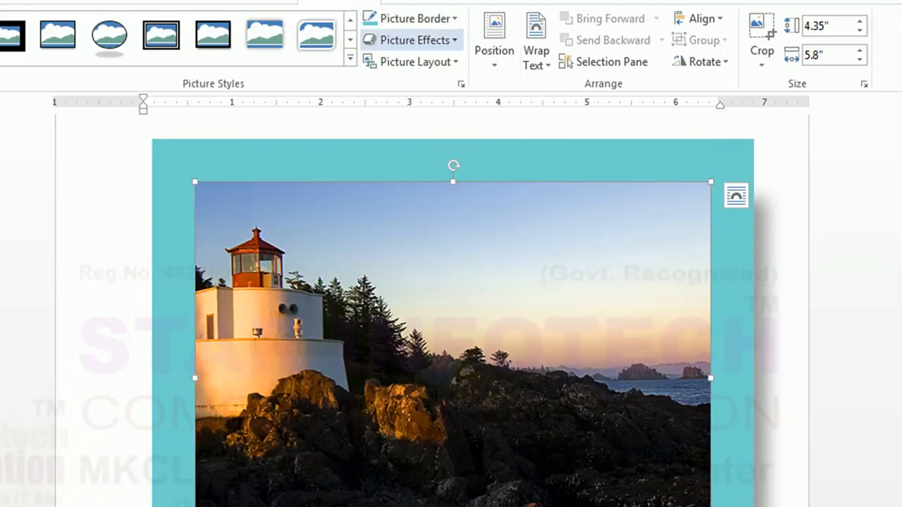
Examine the bevel, 3-D rotation, preset, reflection and shadow effects available for the lighthouse picture
click(415, 40)
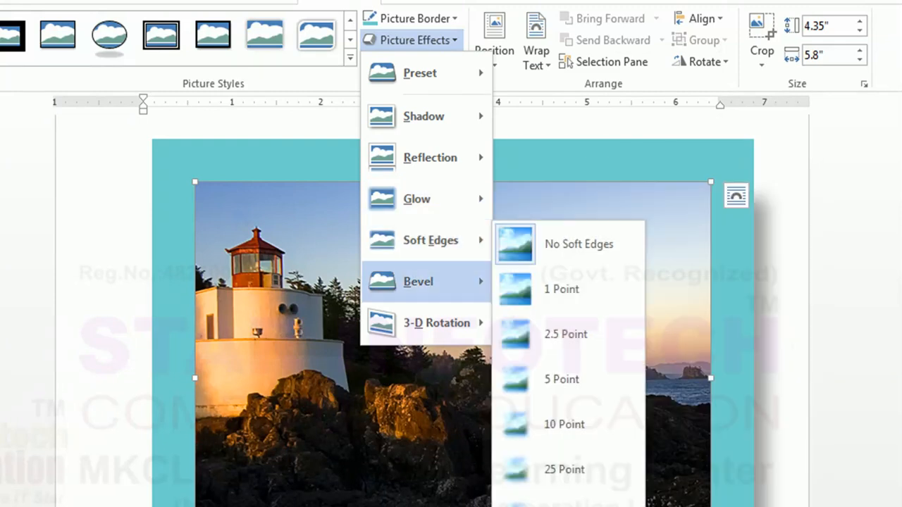
mouse_move(437, 323)
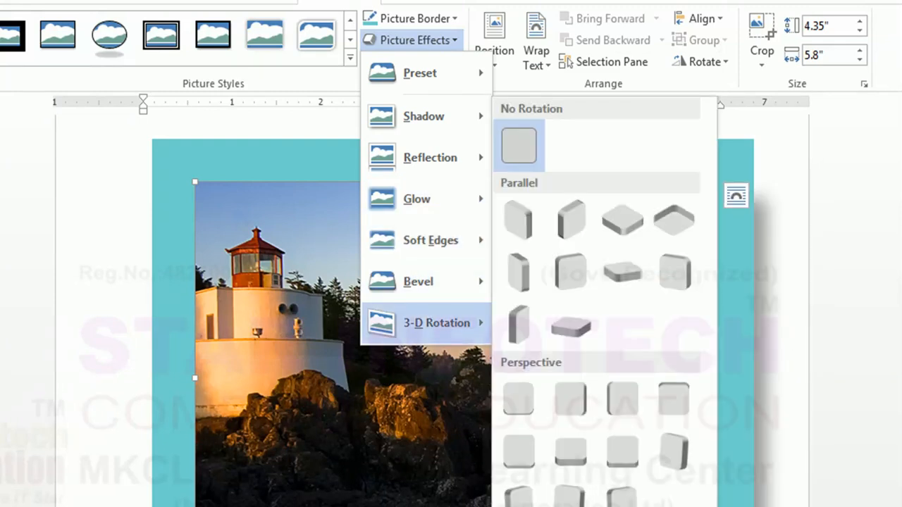
mouse_move(420, 73)
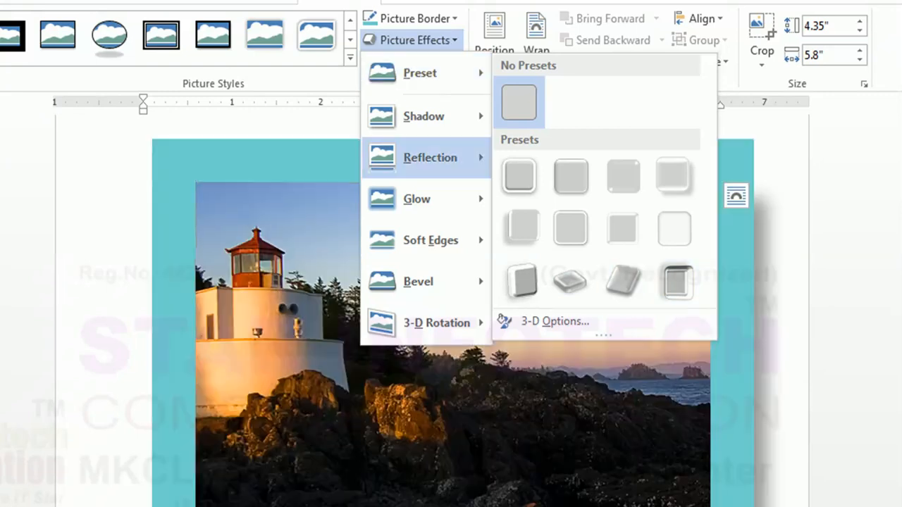
mouse_move(430, 157)
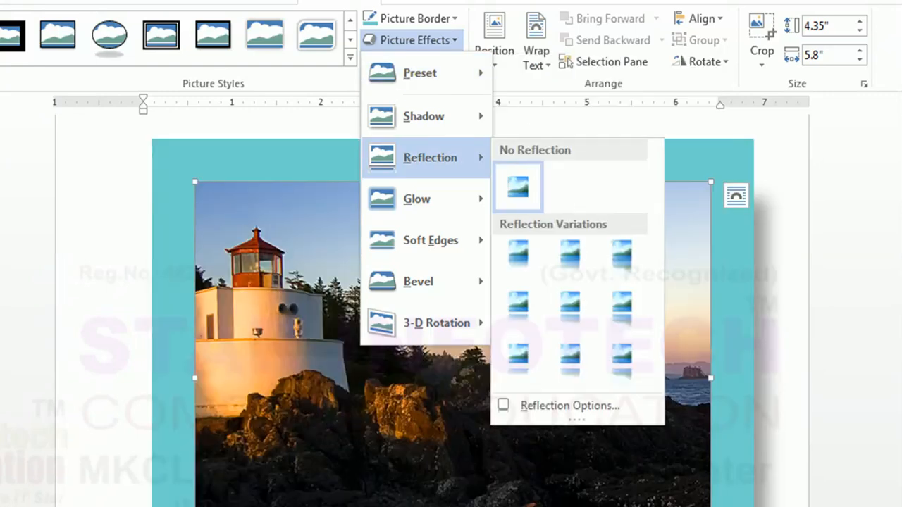
mouse_move(422, 116)
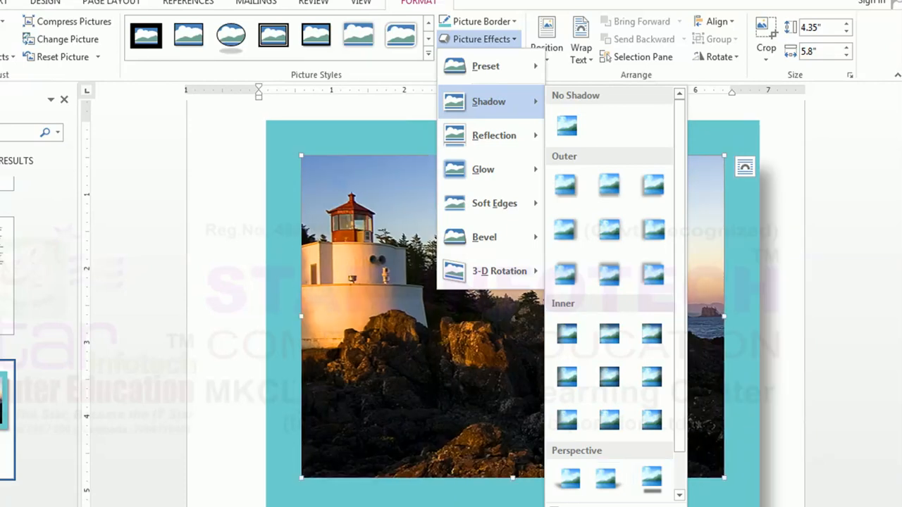
key(Escape)
Preview a perspective shadow on the lighthouse picture and set its reflection effect to No Reflection
scroll(495, 303, up, 10)
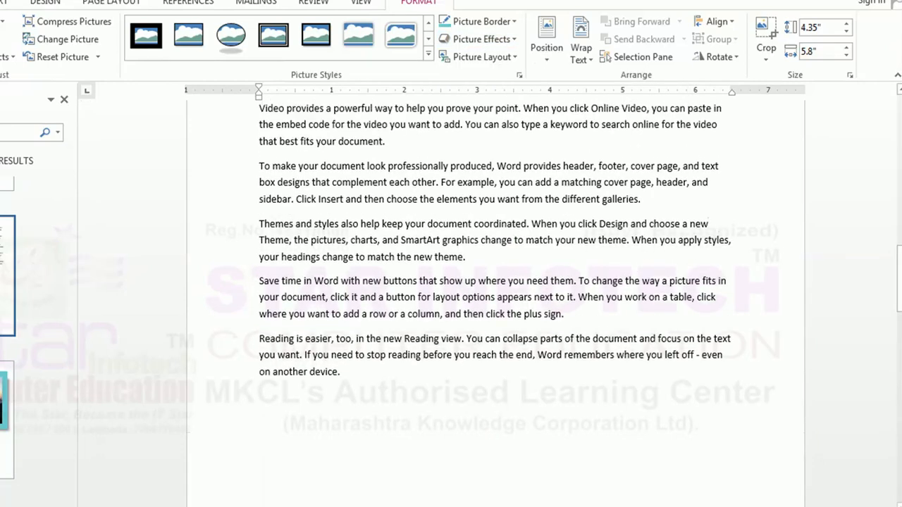
scroll(496, 303, down, 10)
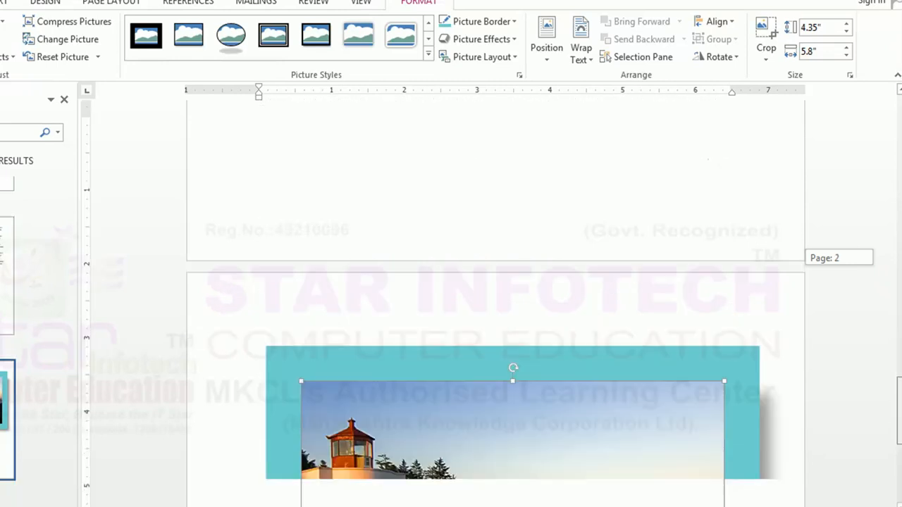
scroll(495, 303, down, 3)
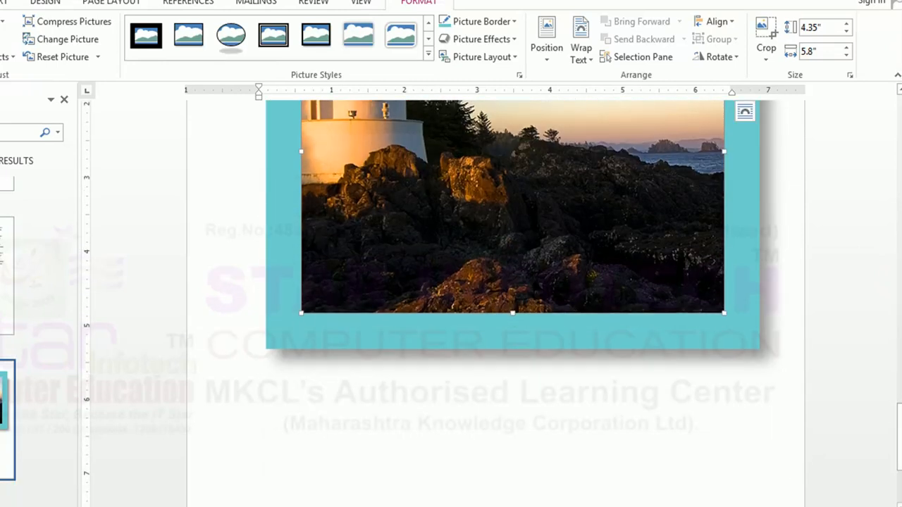
click(480, 38)
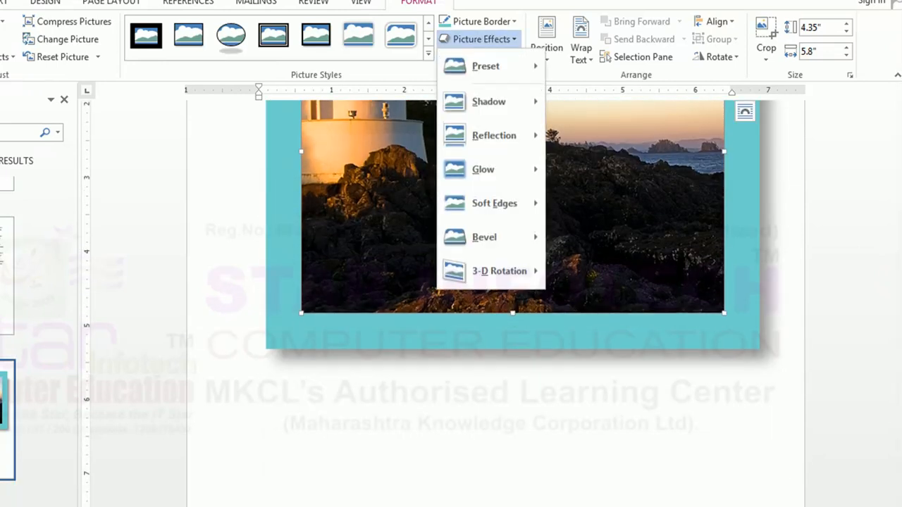
mouse_move(488, 102)
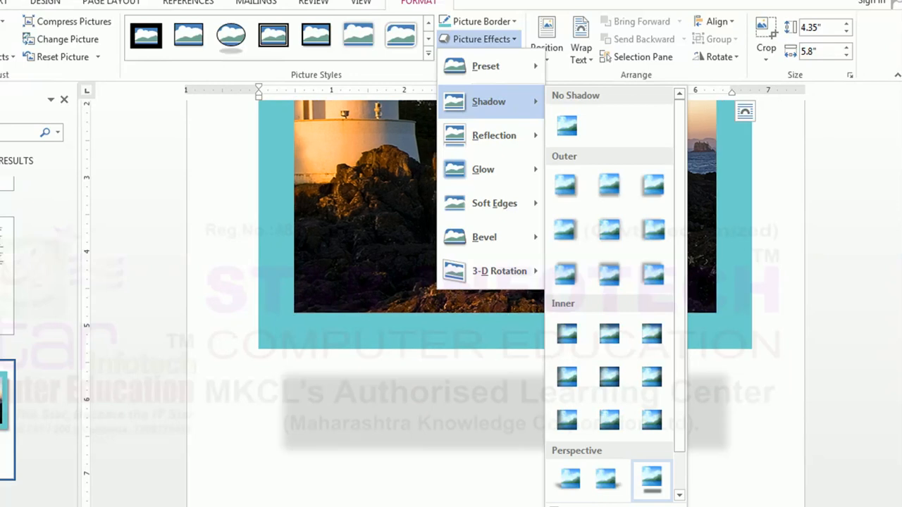
mouse_move(493, 136)
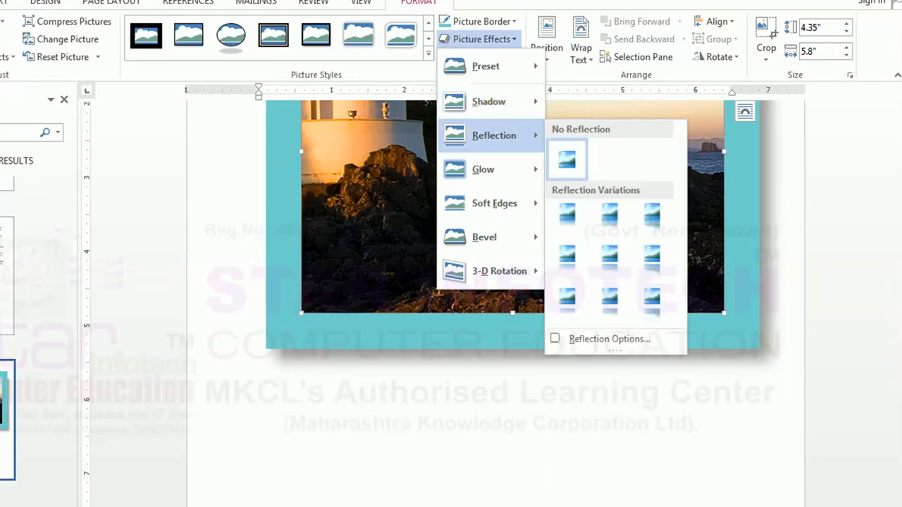
click(567, 160)
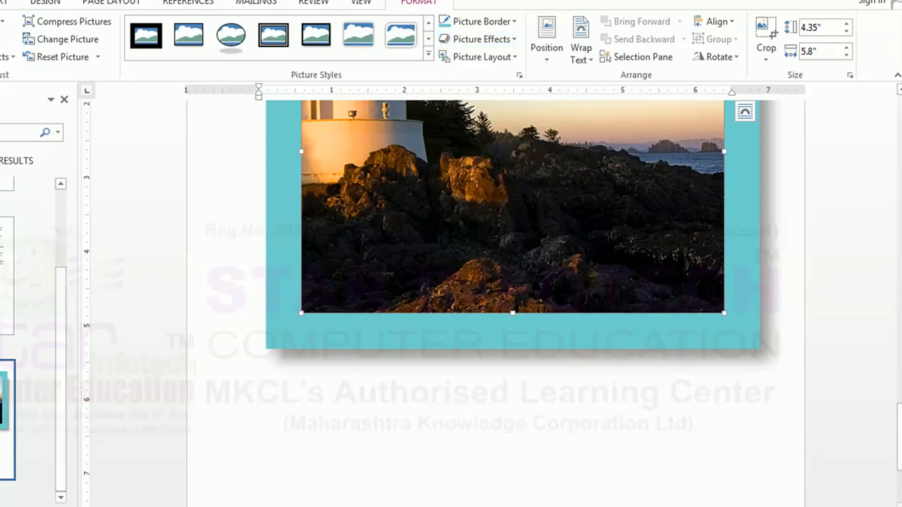
Review the reflection variations available for the lighthouse picture without choosing one
click(481, 39)
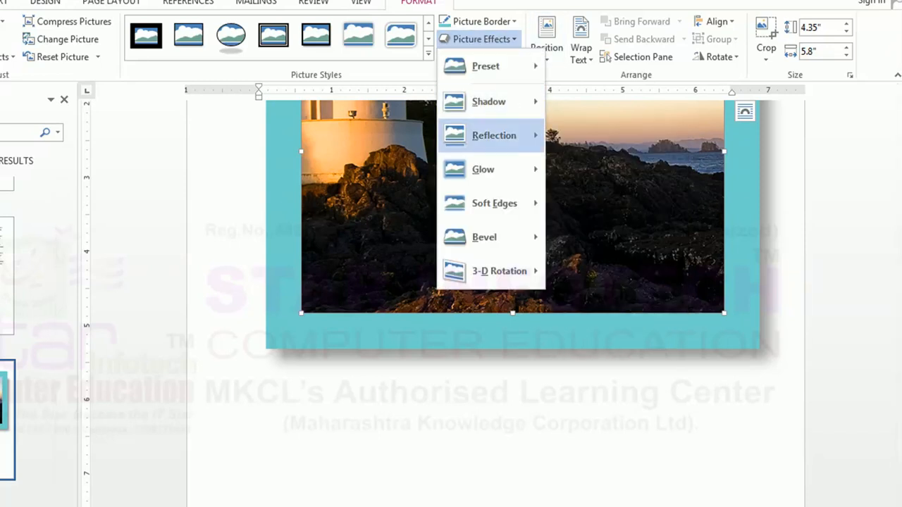
mouse_move(493, 135)
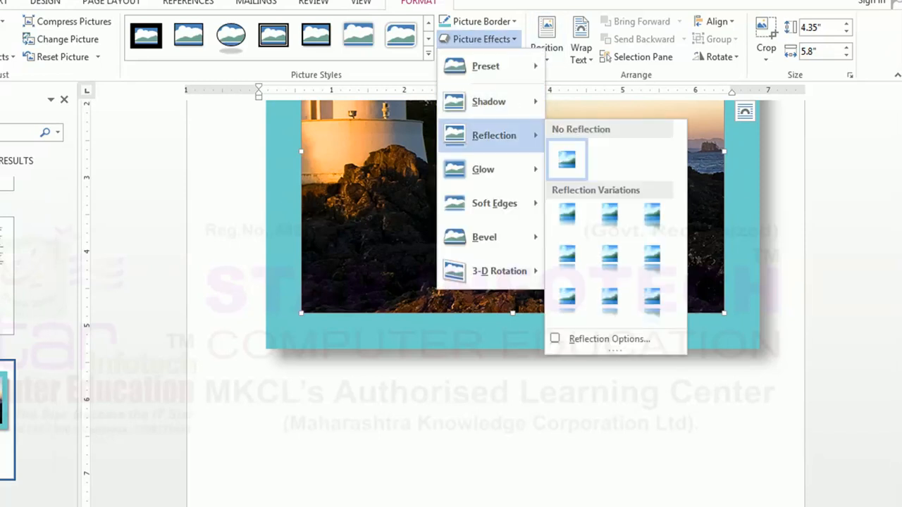
click(900, 377)
drag(900, 377, 900, 427)
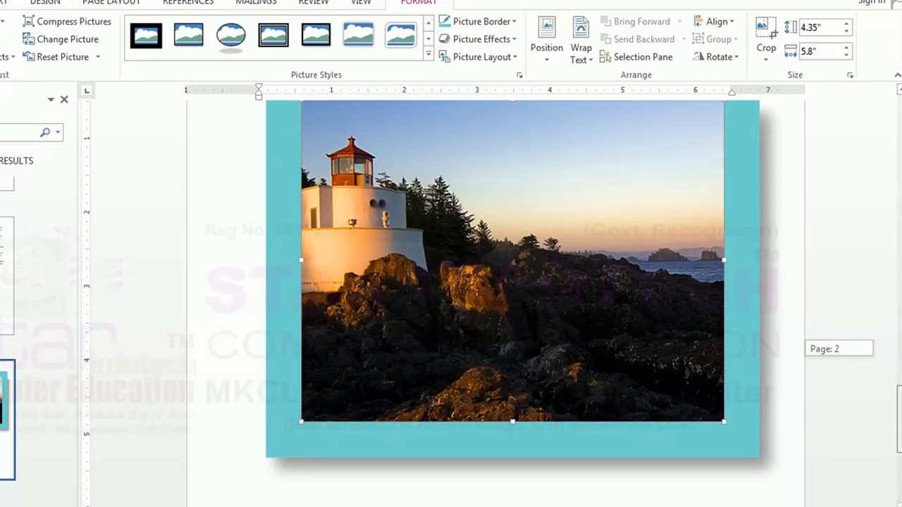
Preview a reflection variation on the lighthouse picture and inspect the page area beneath the picture
click(482, 39)
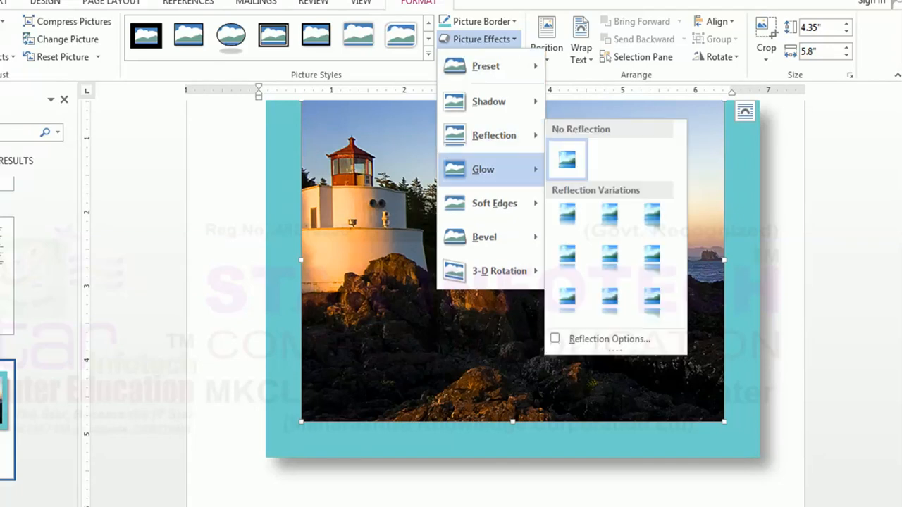
mouse_move(484, 169)
mouse_move(493, 135)
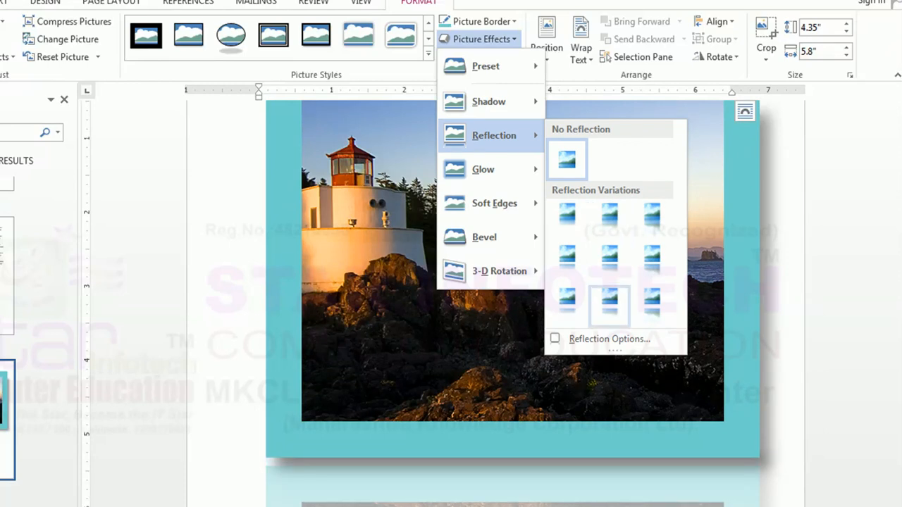
key(Escape)
scroll(496, 303, up, 10)
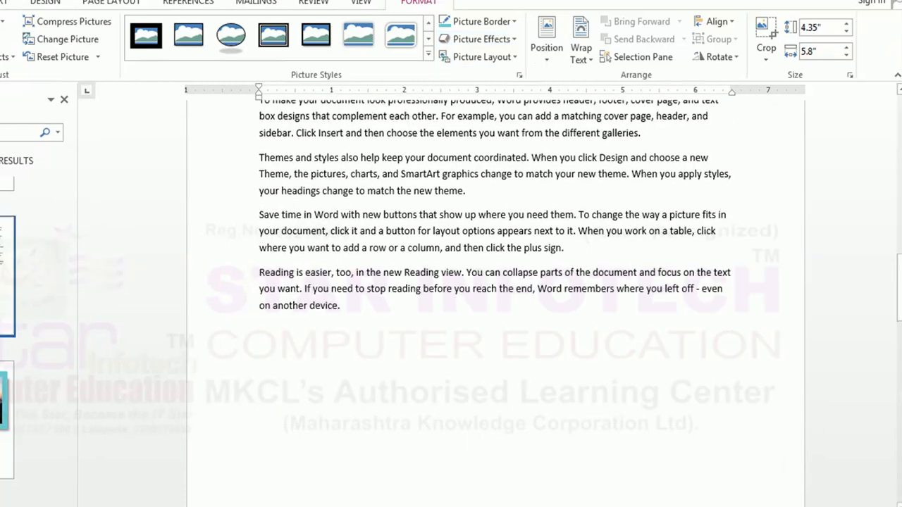
scroll(495, 303, down, 10)
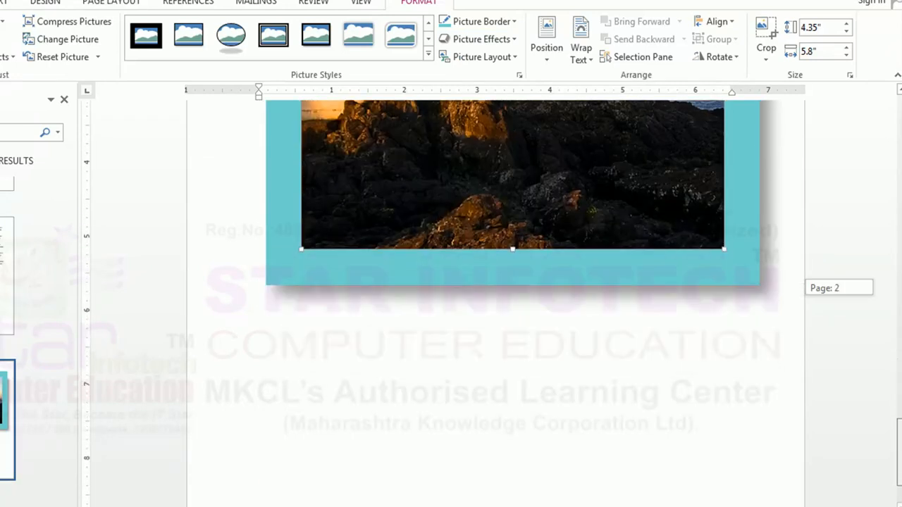
mouse_move(900, 451)
mouse_down()
mouse_move(900, 460)
mouse_move(900, 446)
mouse_up()
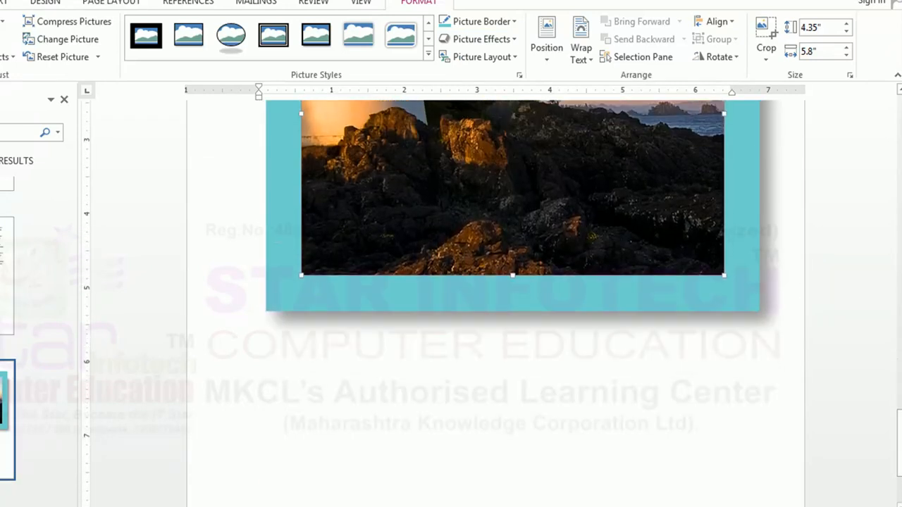
Apply the blue 18 pt glow variation to the lighthouse picture
click(479, 39)
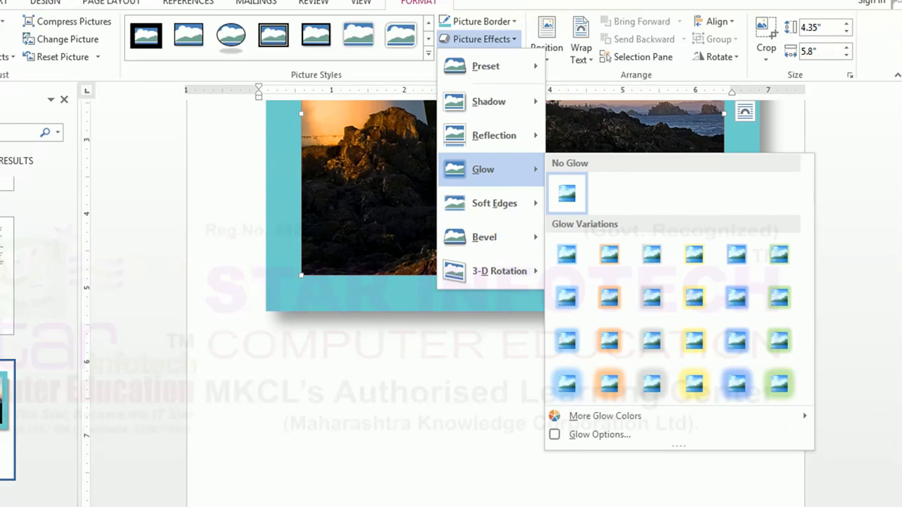
key(Escape)
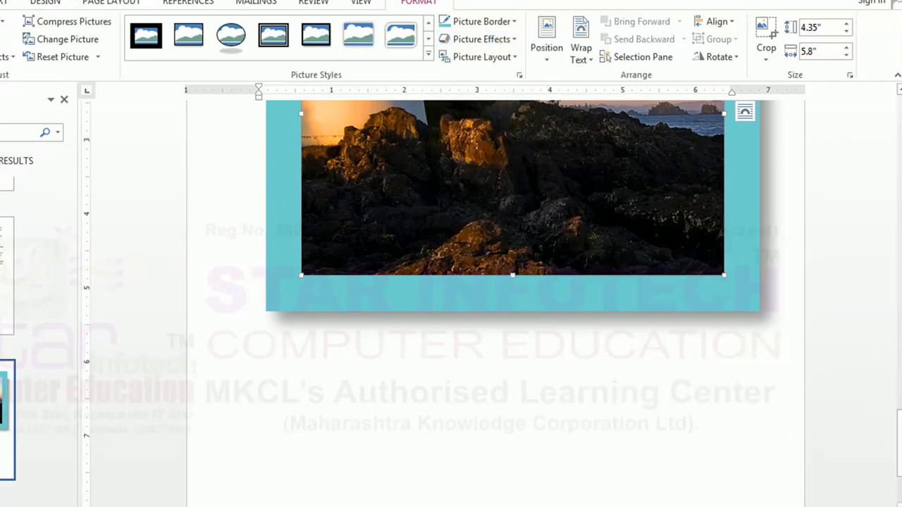
drag(900, 432, 900, 405)
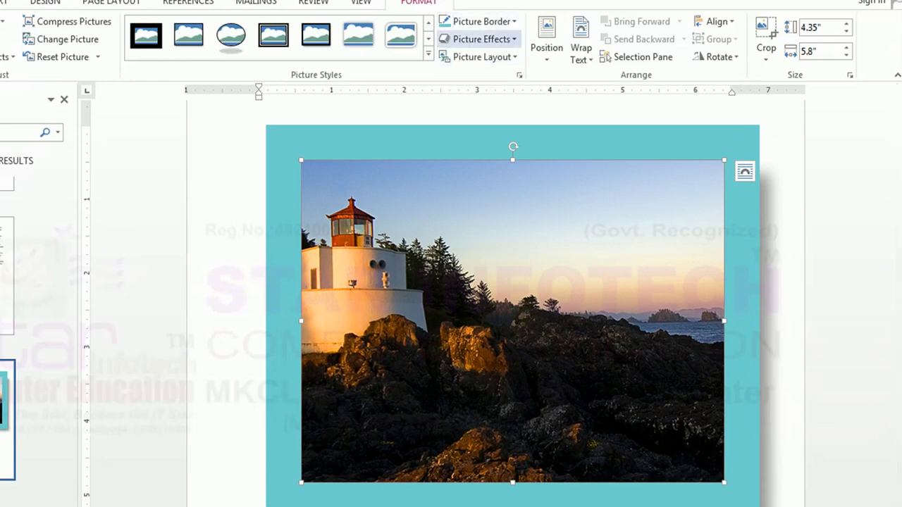
click(481, 39)
mouse_move(484, 169)
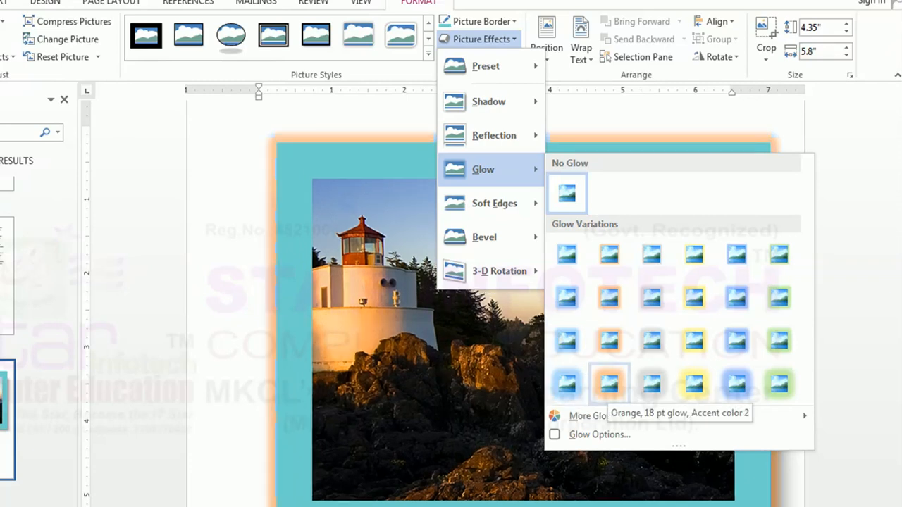
click(567, 385)
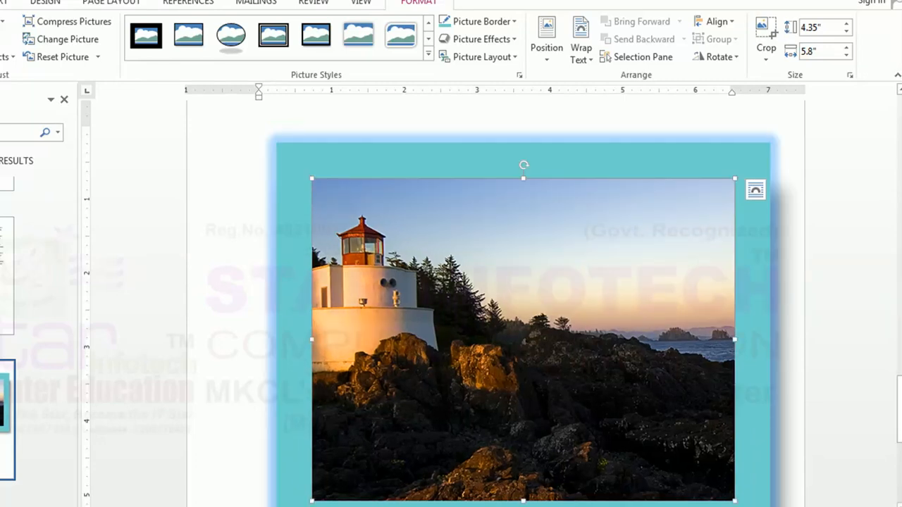
Review the soft edges options and apply the Riblet bevel to the lighthouse picture
click(481, 39)
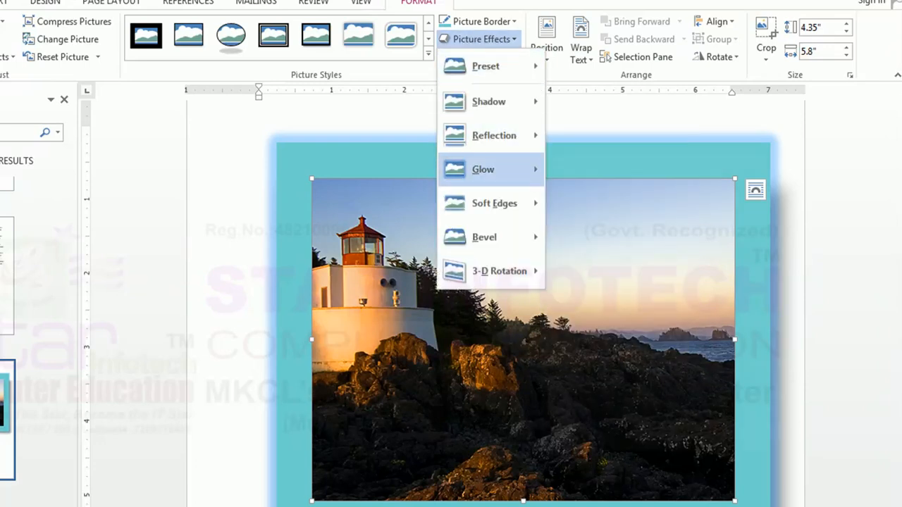
mouse_move(494, 203)
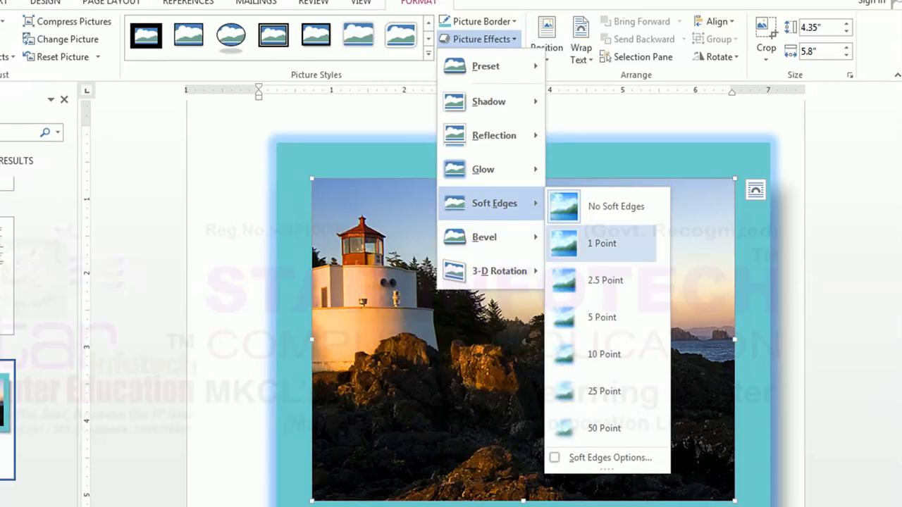
mouse_move(487, 237)
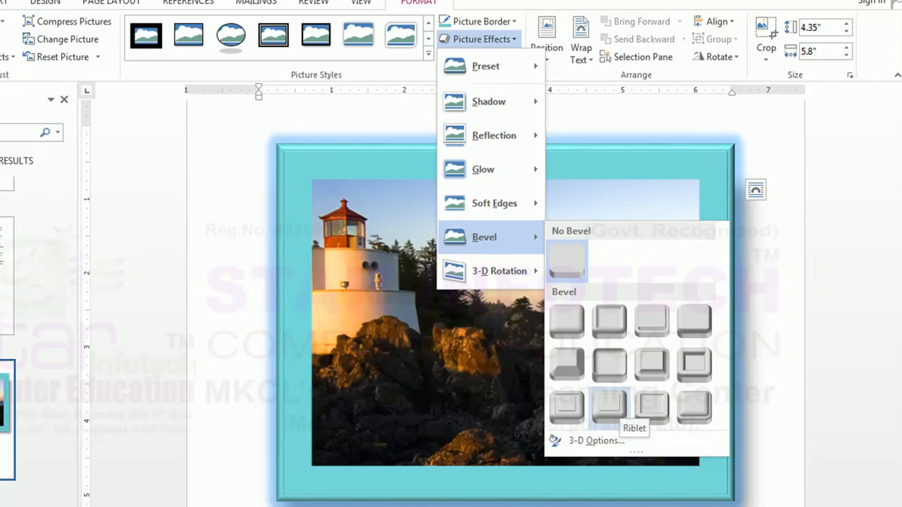
click(609, 406)
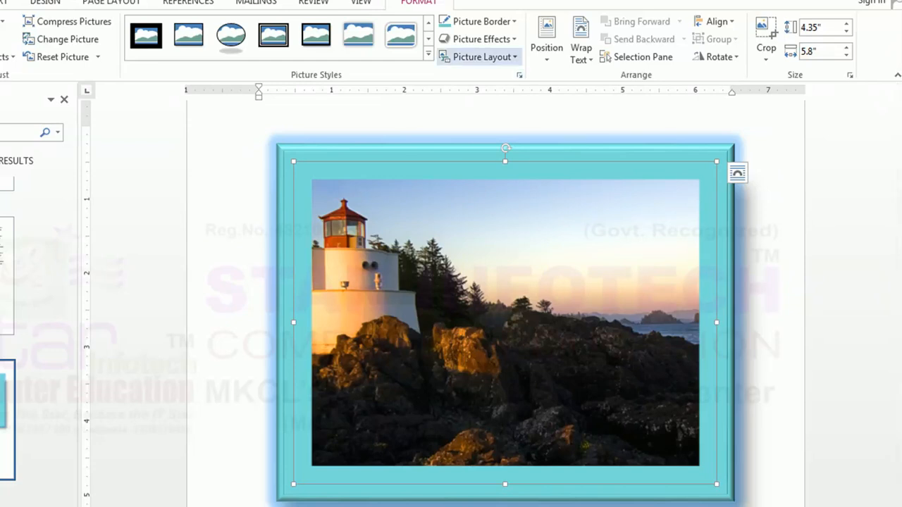
Review the picture effects and preview the SmartArt picture layouts on the lighthouse picture without choosing one
click(479, 39)
mouse_move(499, 271)
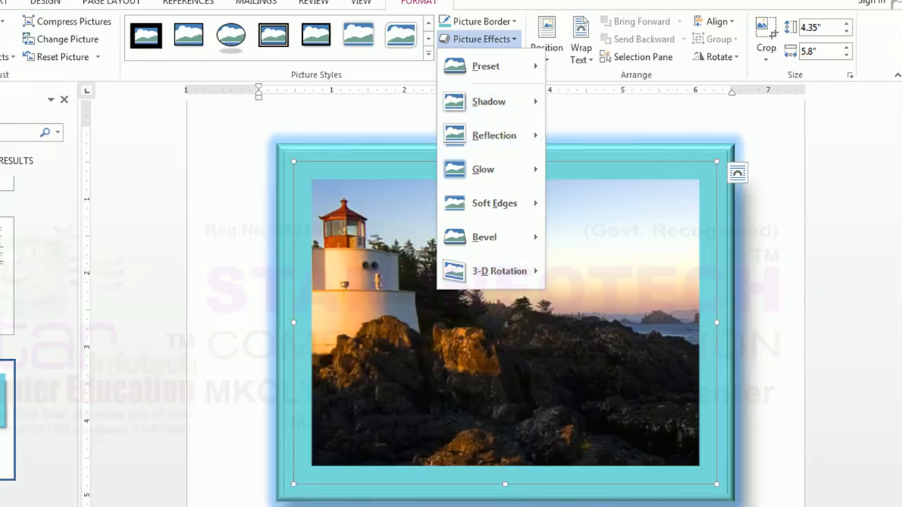
click(484, 39)
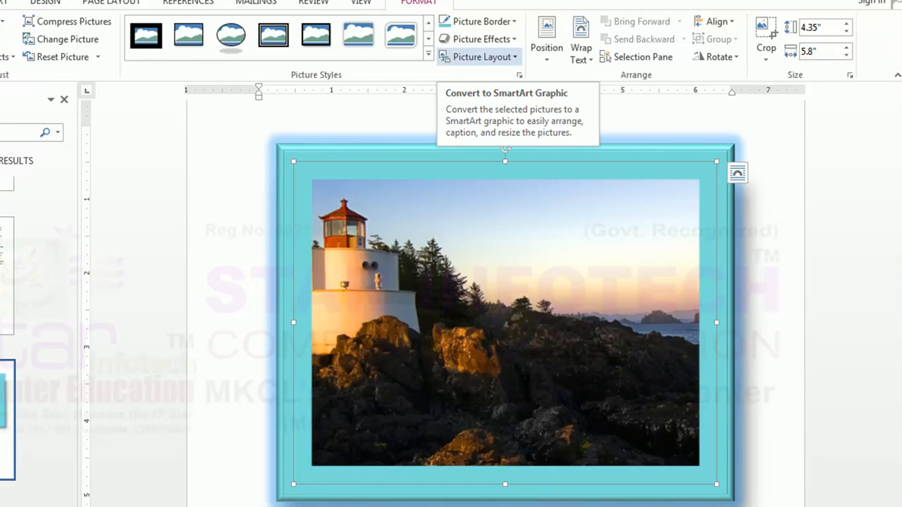
click(482, 57)
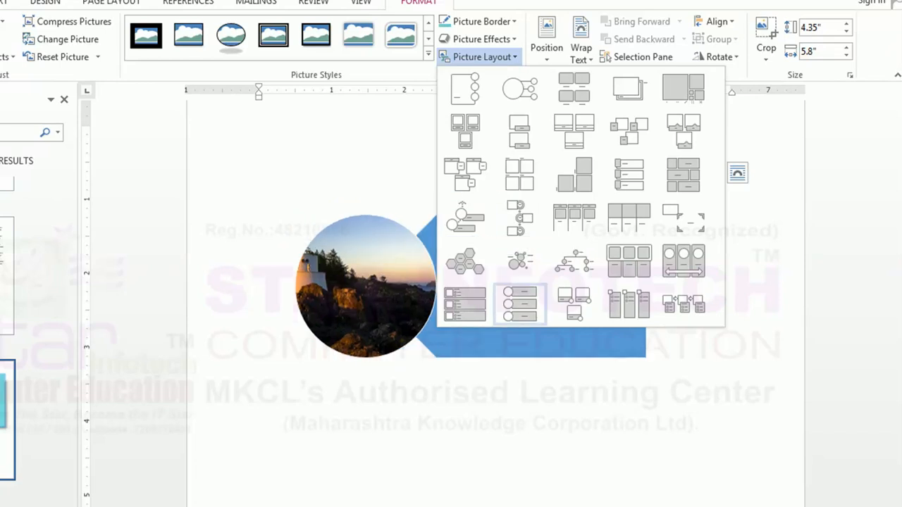
key(Escape)
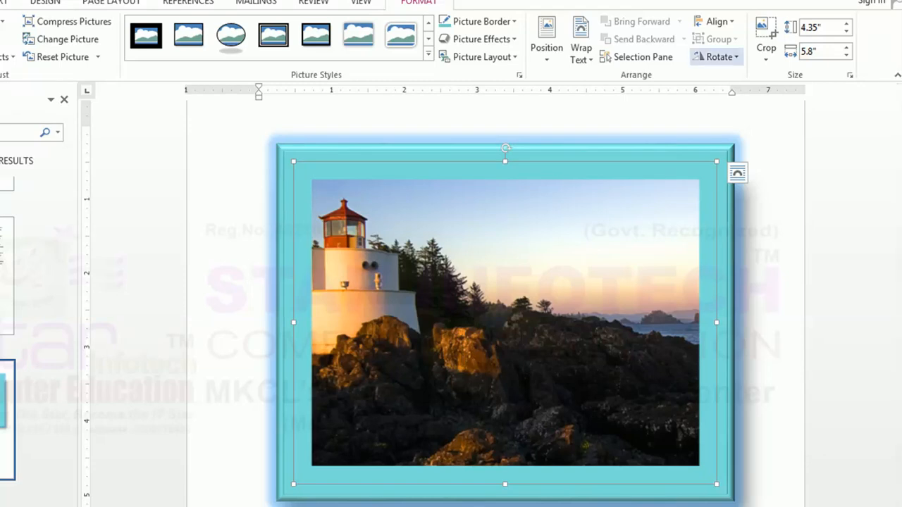
Shrink the lighthouse picture to about 3.05" high by 4.07" wide and preview text-wrapping page positions for it
click(546, 39)
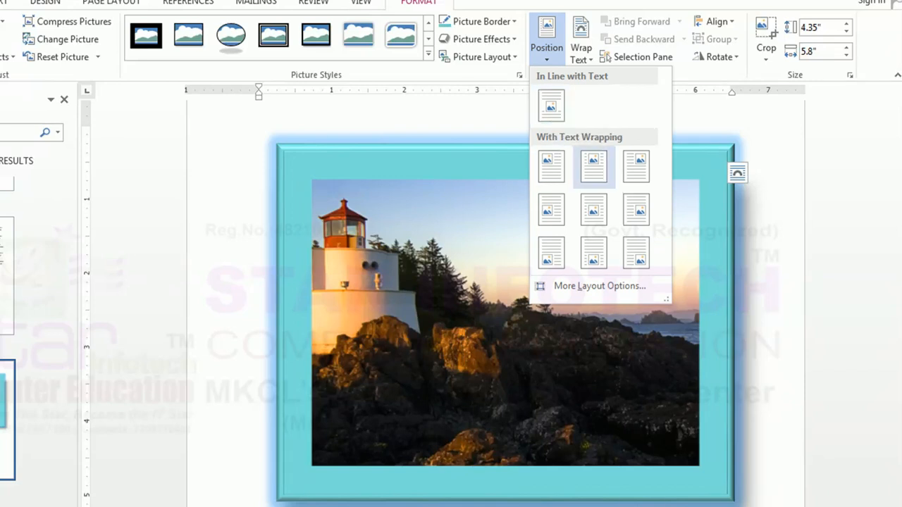
click(593, 166)
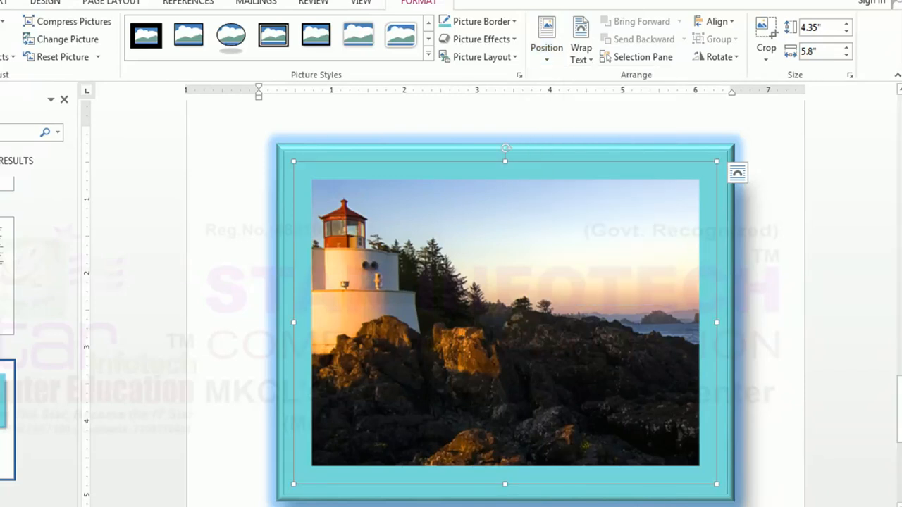
drag(717, 161, 591, 258)
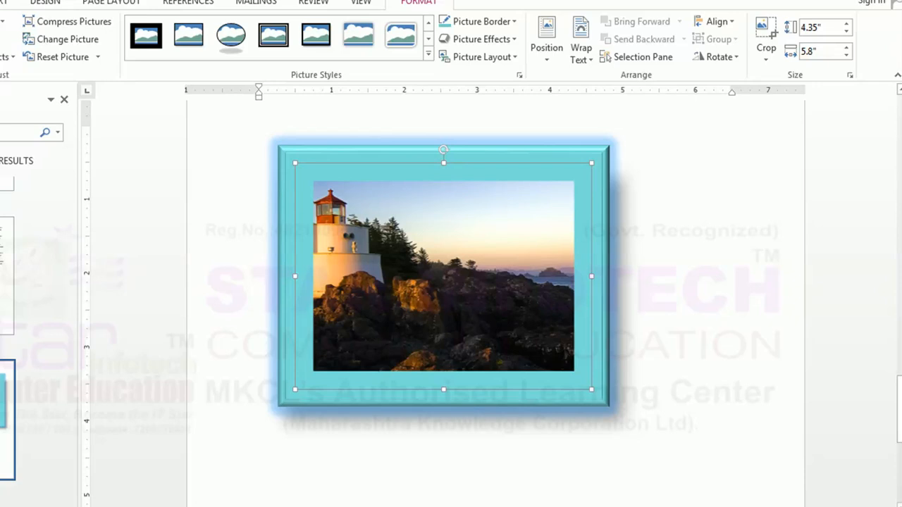
click(546, 40)
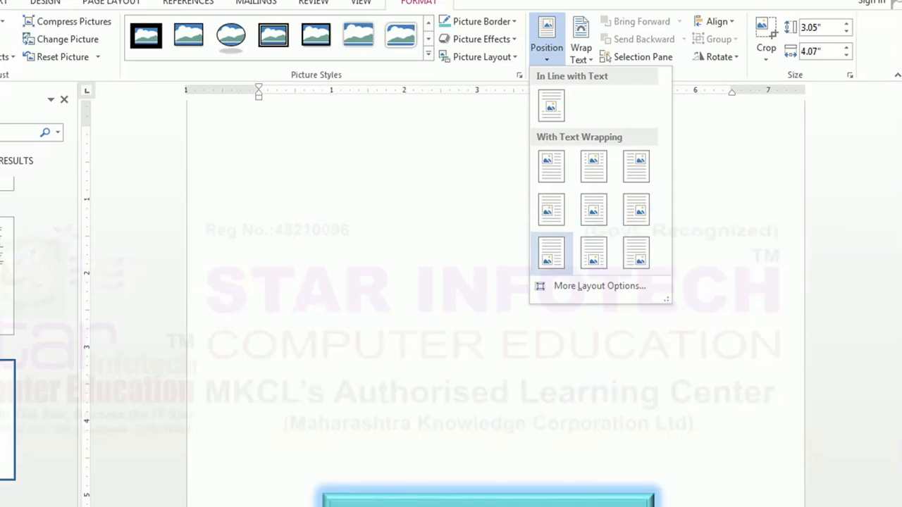
key(Escape)
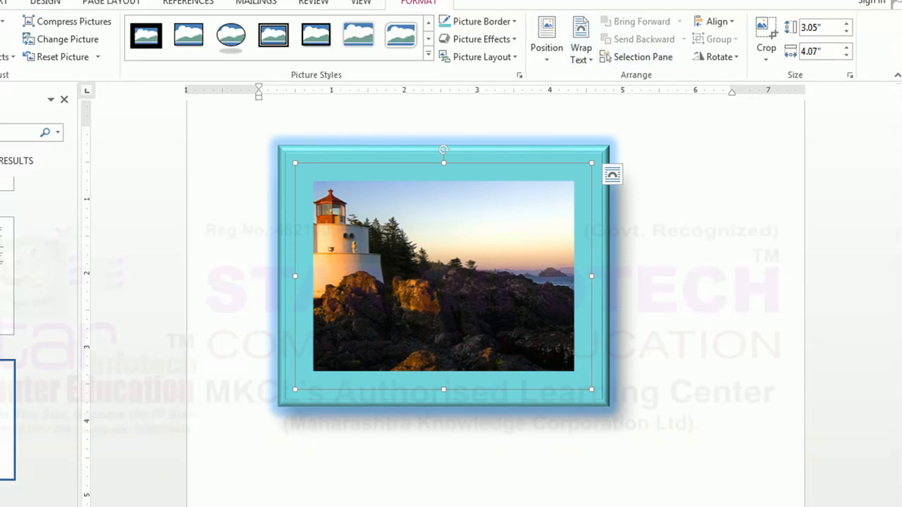
Delete the lighthouse picture and search Bing's online pictures for "flowers"
click(4, 2)
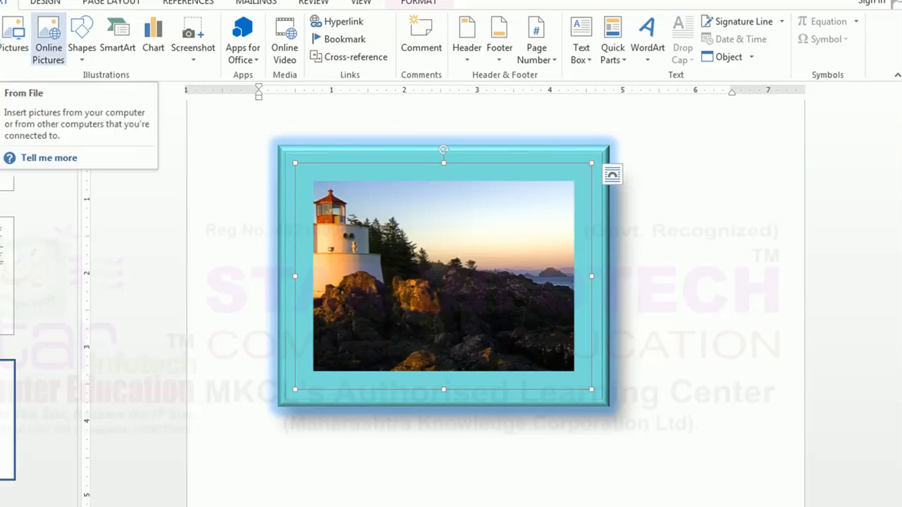
key(Delete)
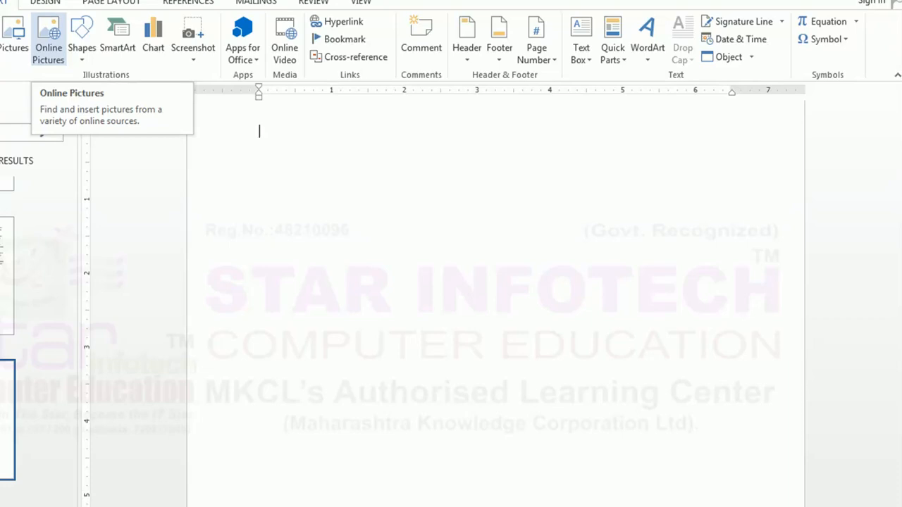
click(49, 42)
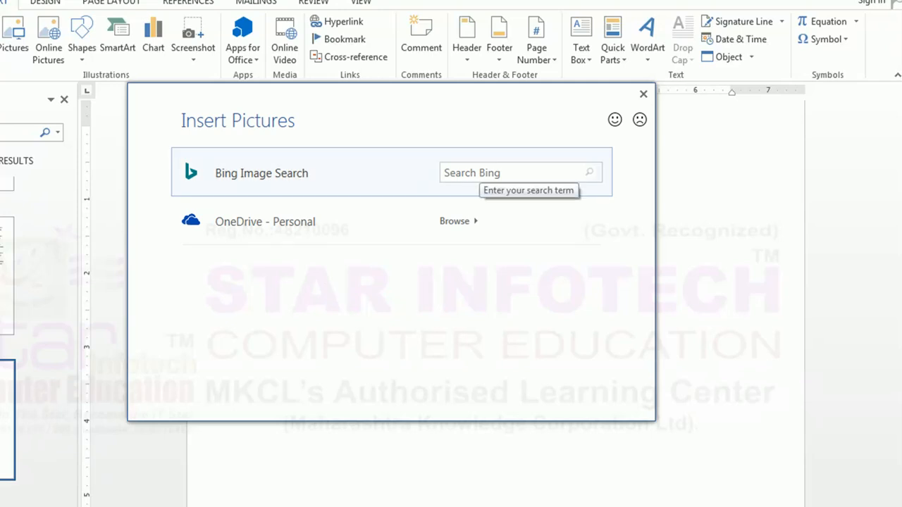
click(480, 173)
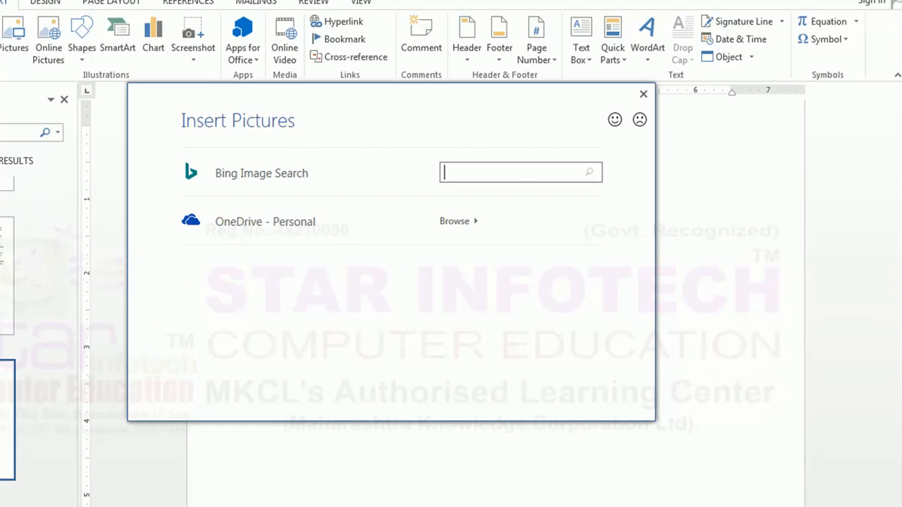
text(flowers)
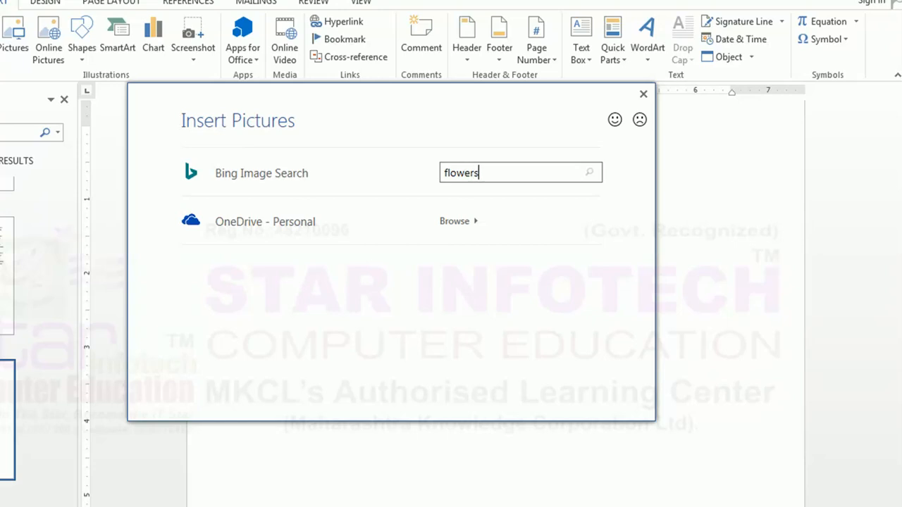
key(Return)
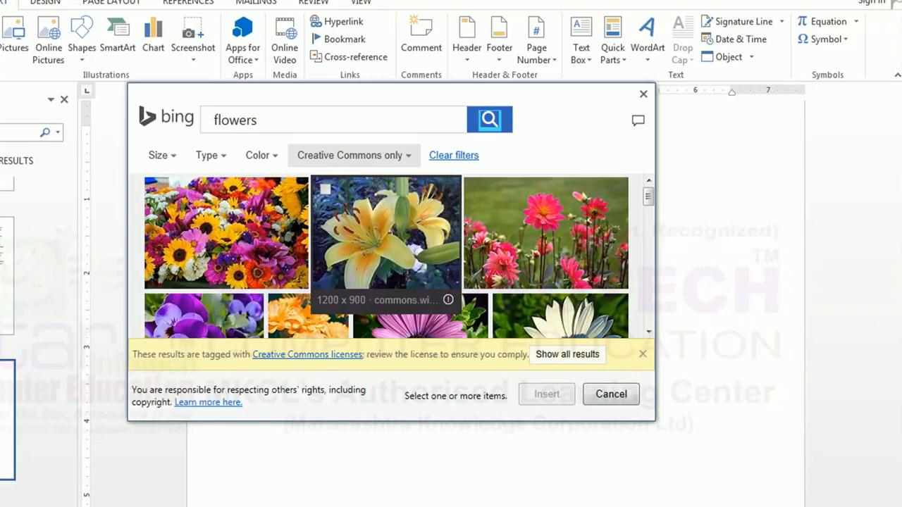
Insert the online picture of pink flowers on a green background from the search results into the empty page
mouse_move(648, 196)
mouse_down()
mouse_move(649, 246)
mouse_move(648, 191)
mouse_up()
click(546, 229)
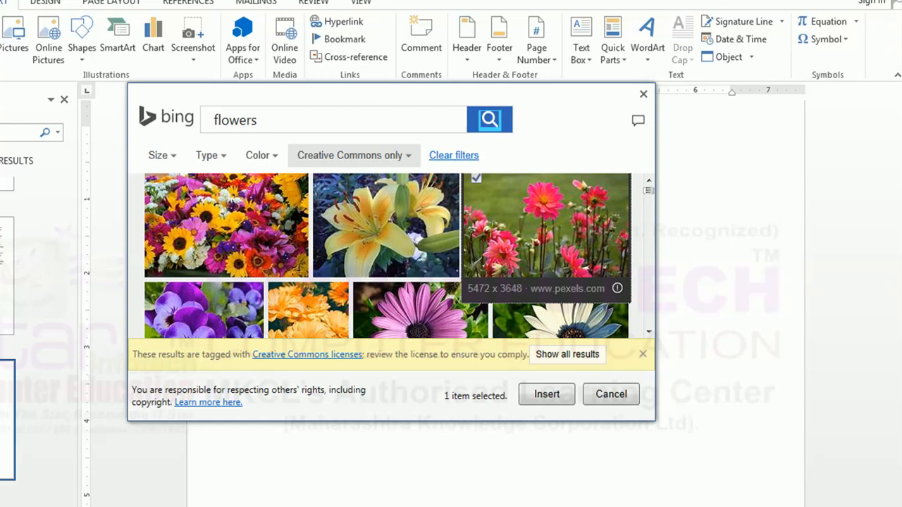
click(547, 395)
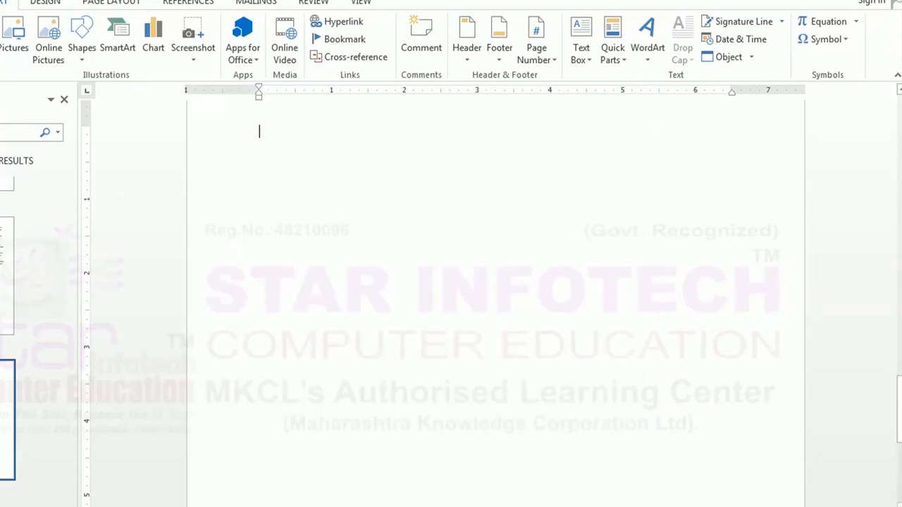
key(ctrl+r)
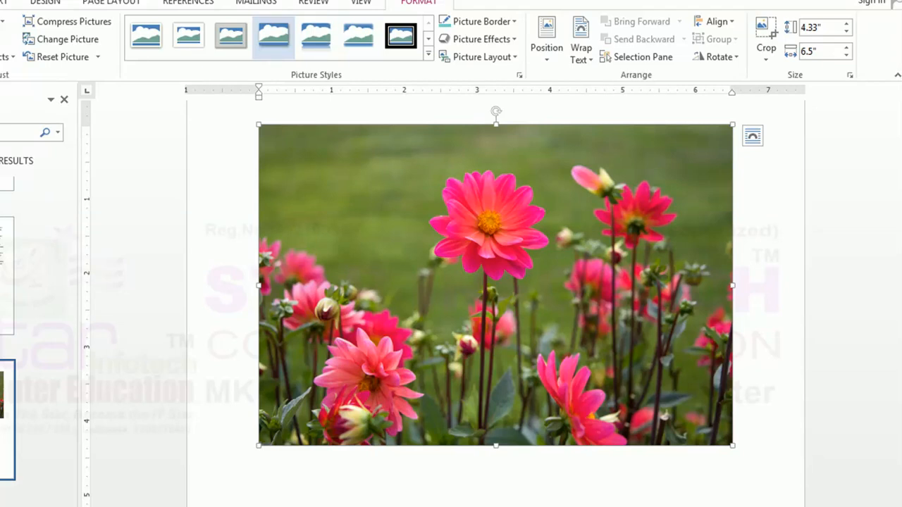
click(2, 3)
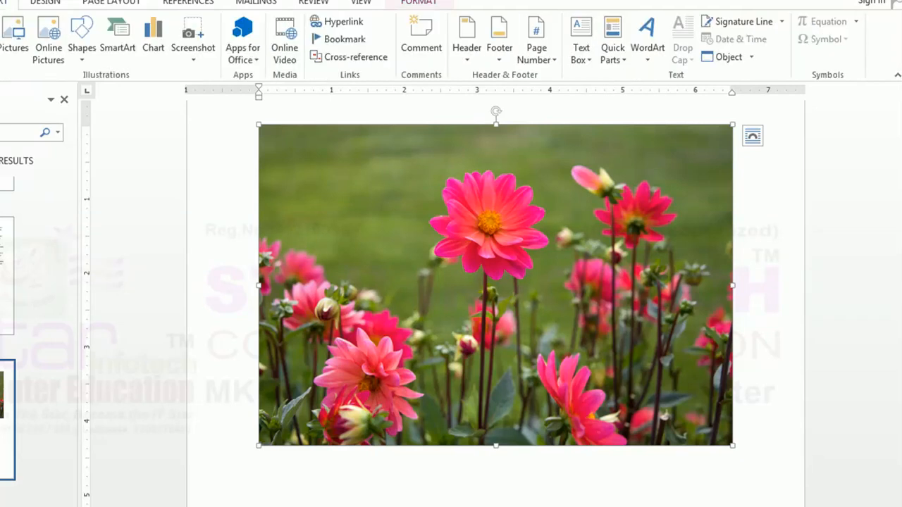